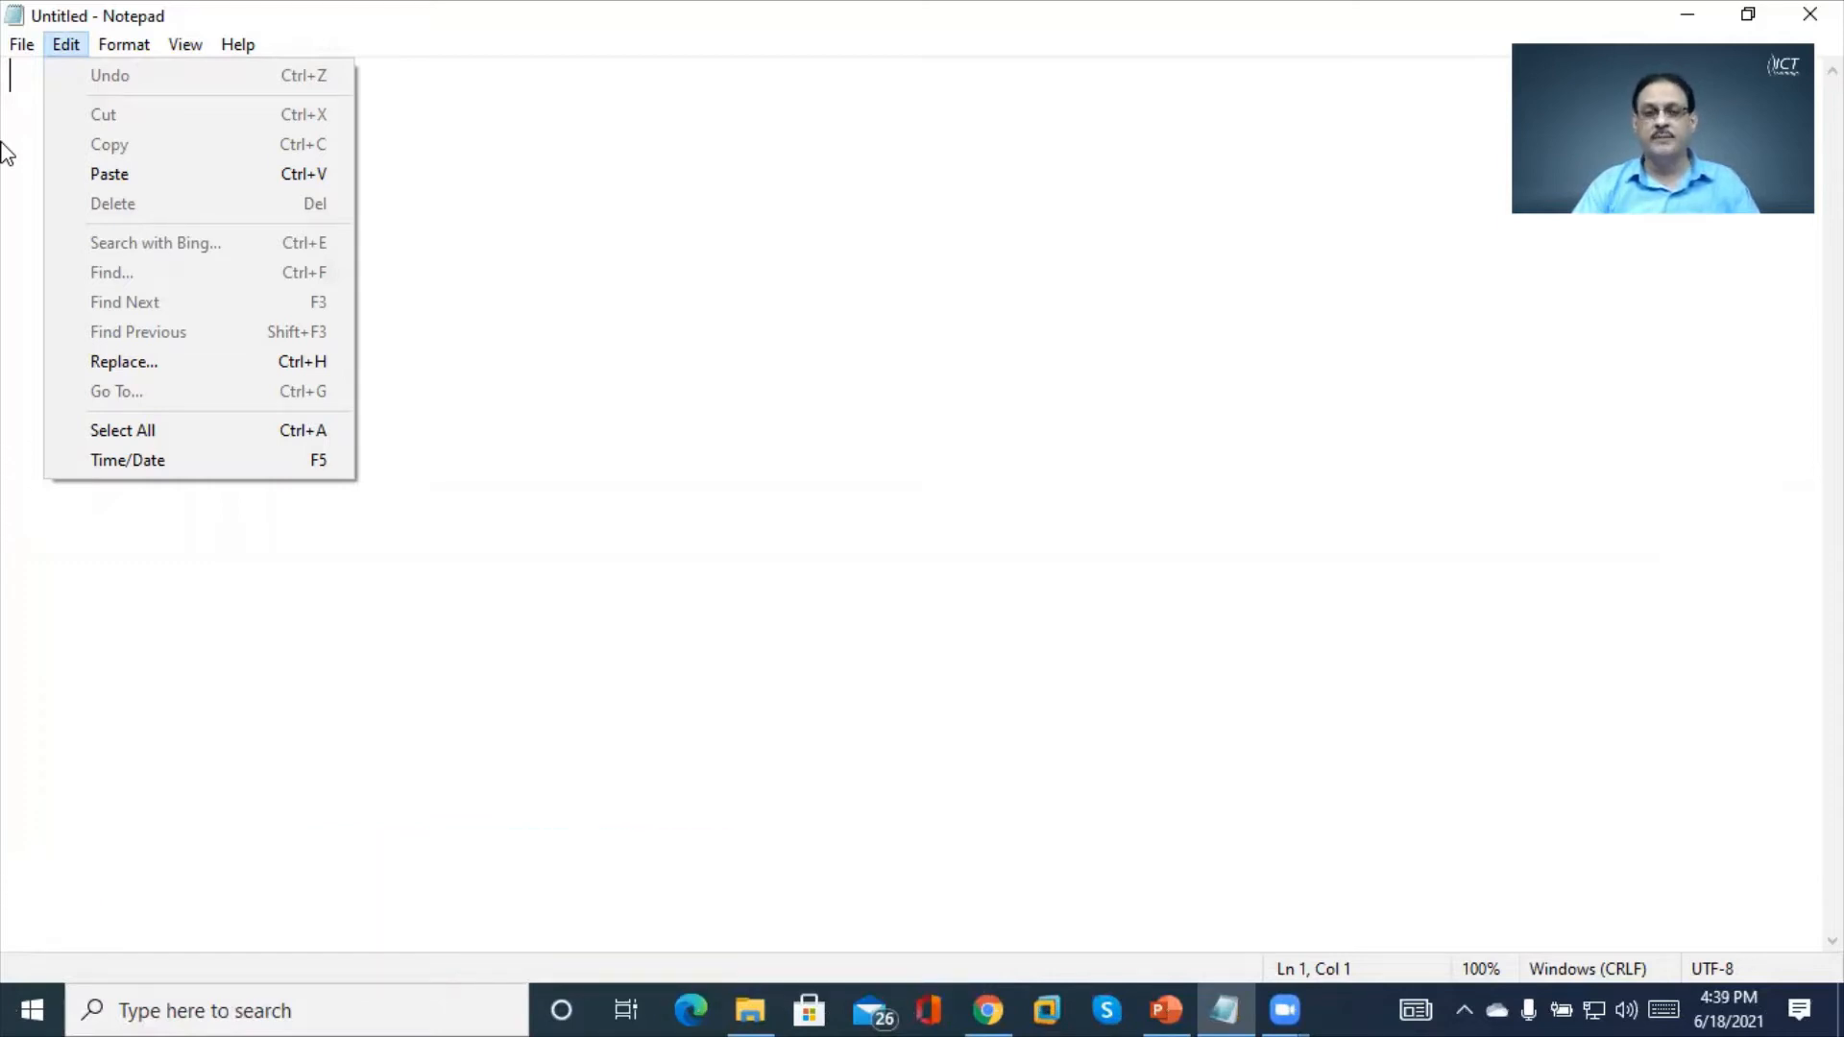
Show the File menu's commands in the empty untitled Notepad document
mouse_move(19, 44)
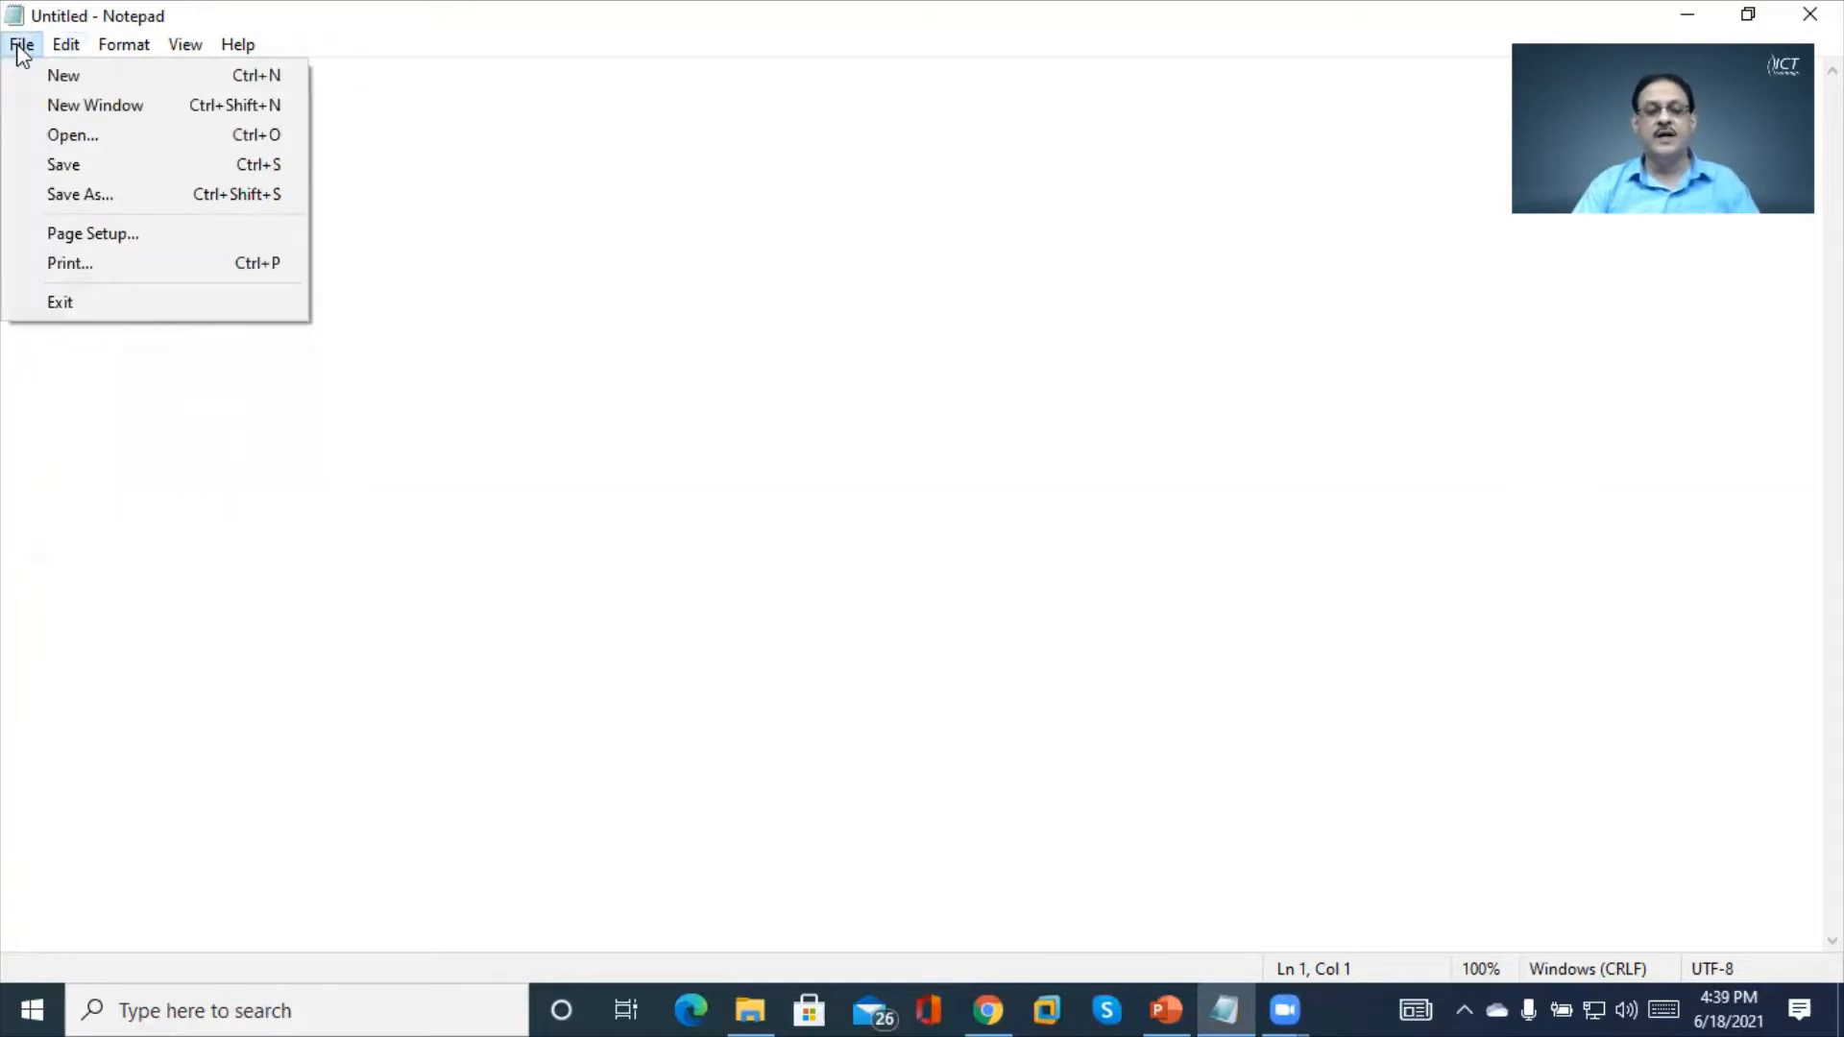
Open Notes about app from Documents and add an empty first line above the text
left_click(92, 144)
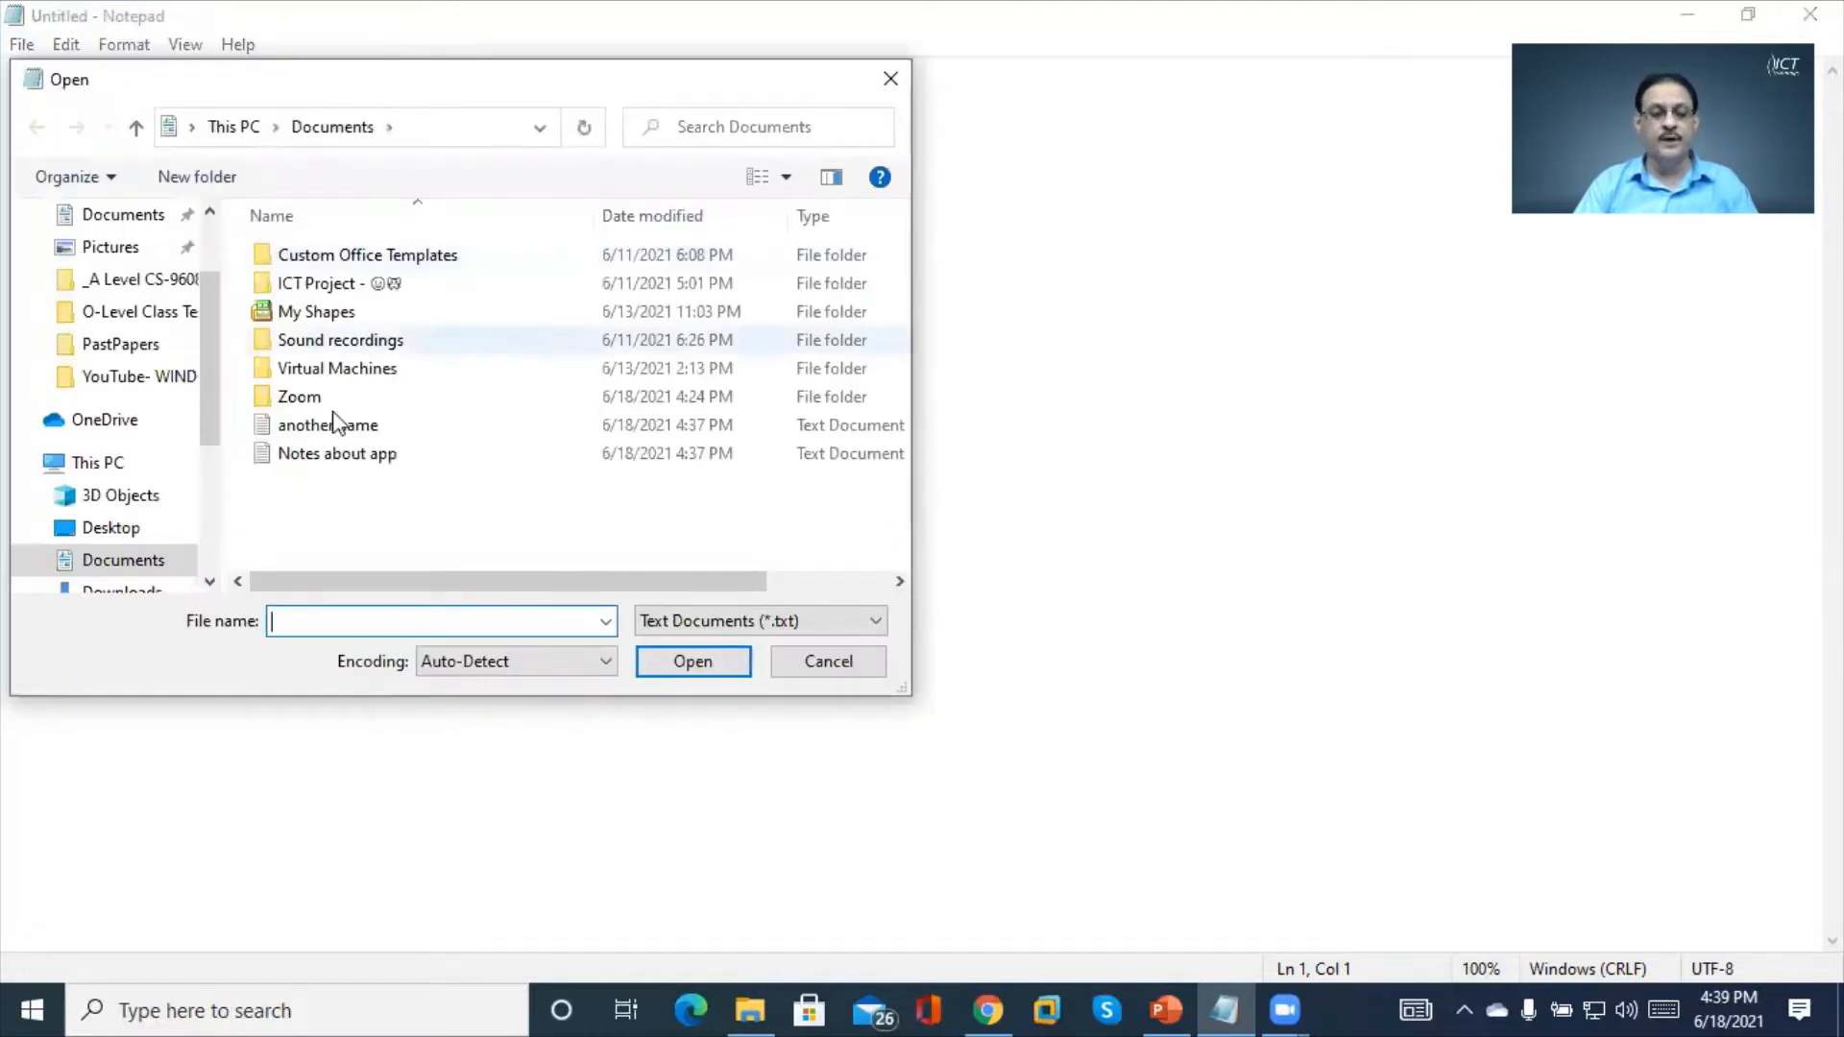
left_click(310, 459)
double_click(310, 459)
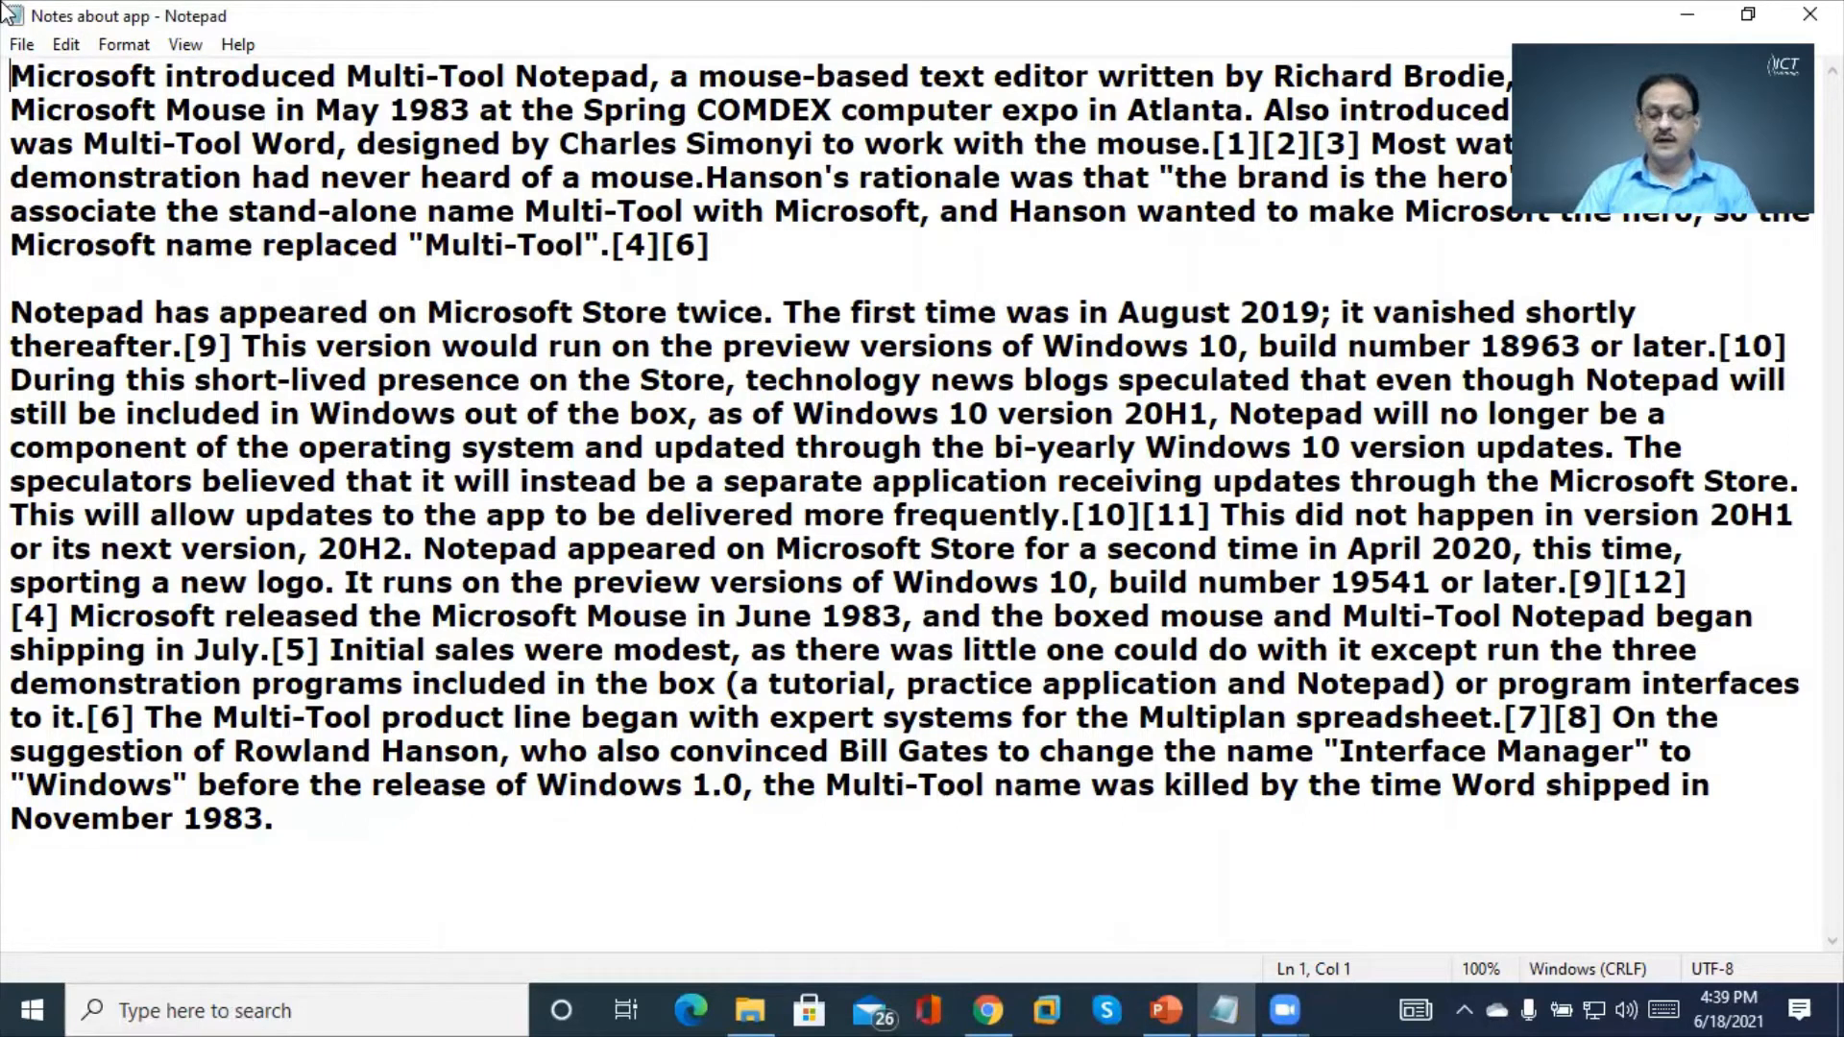
key("Return")
key("Up")
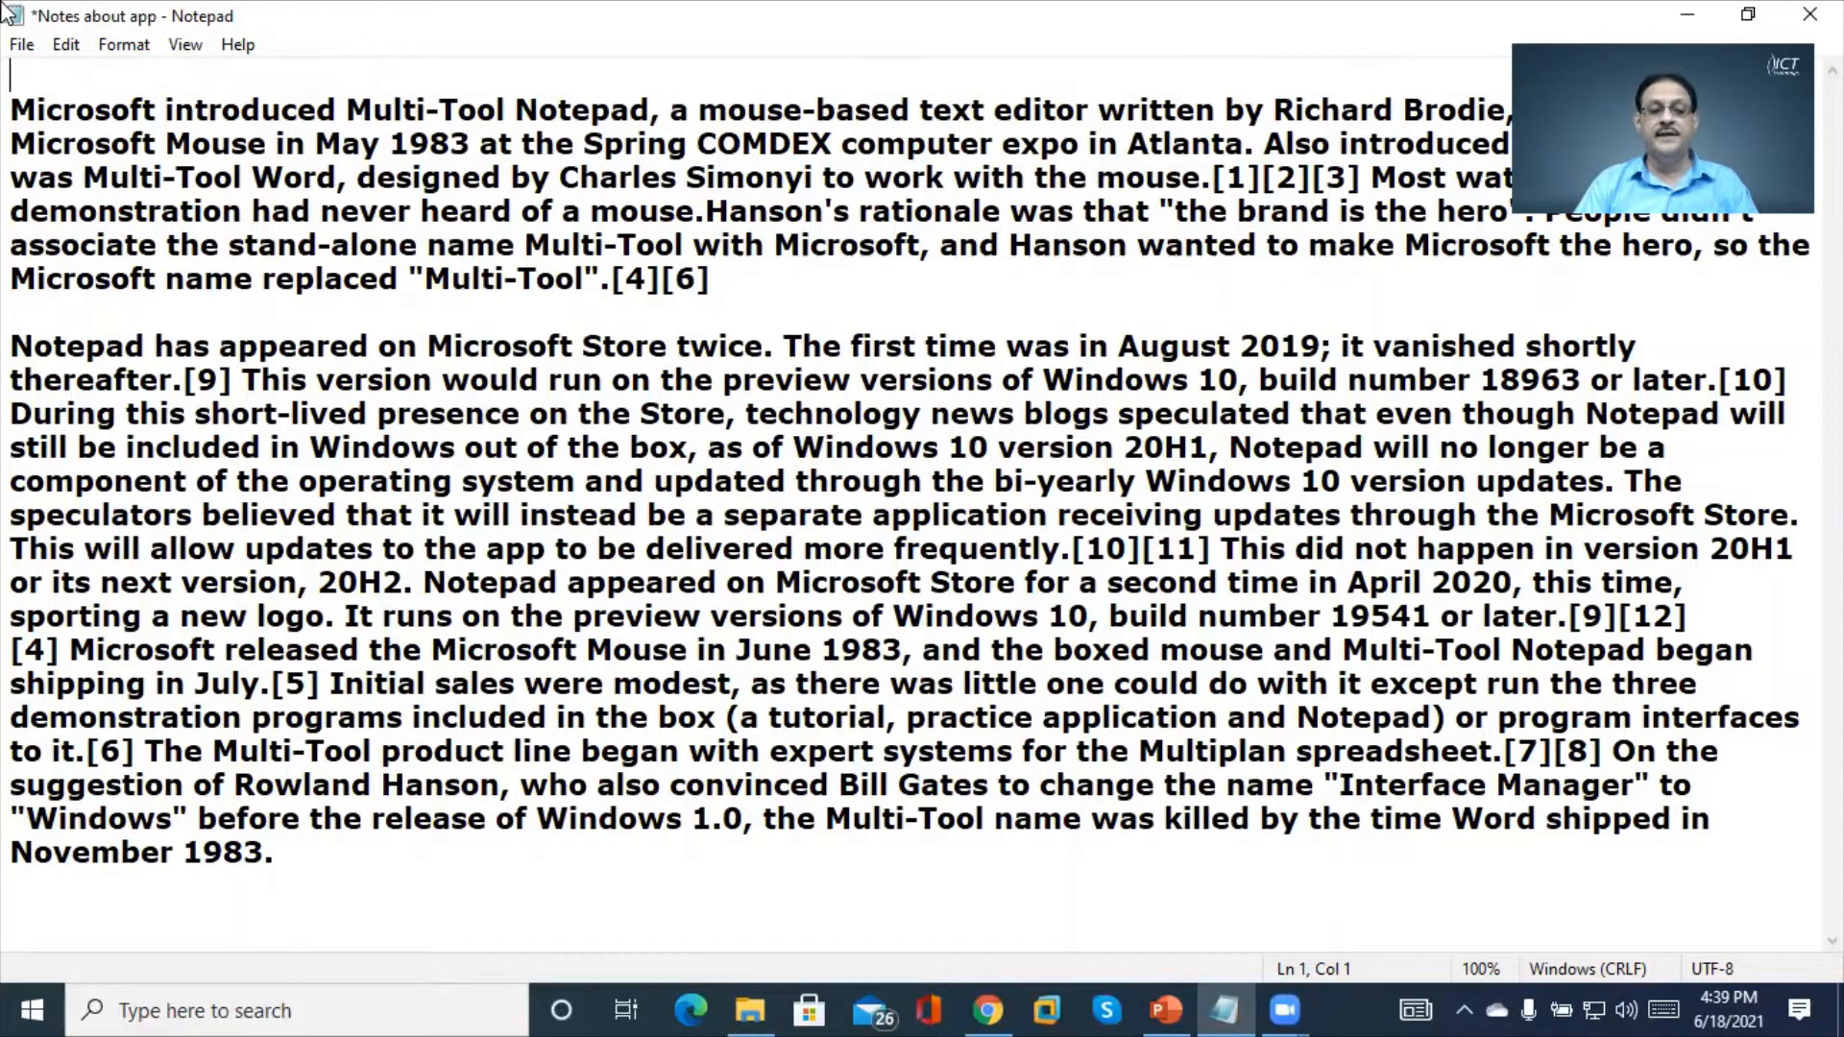
Insert the 4:40 PM 6/18/2021 timestamp at the top and on a new line after 20H2
left_click(65, 45)
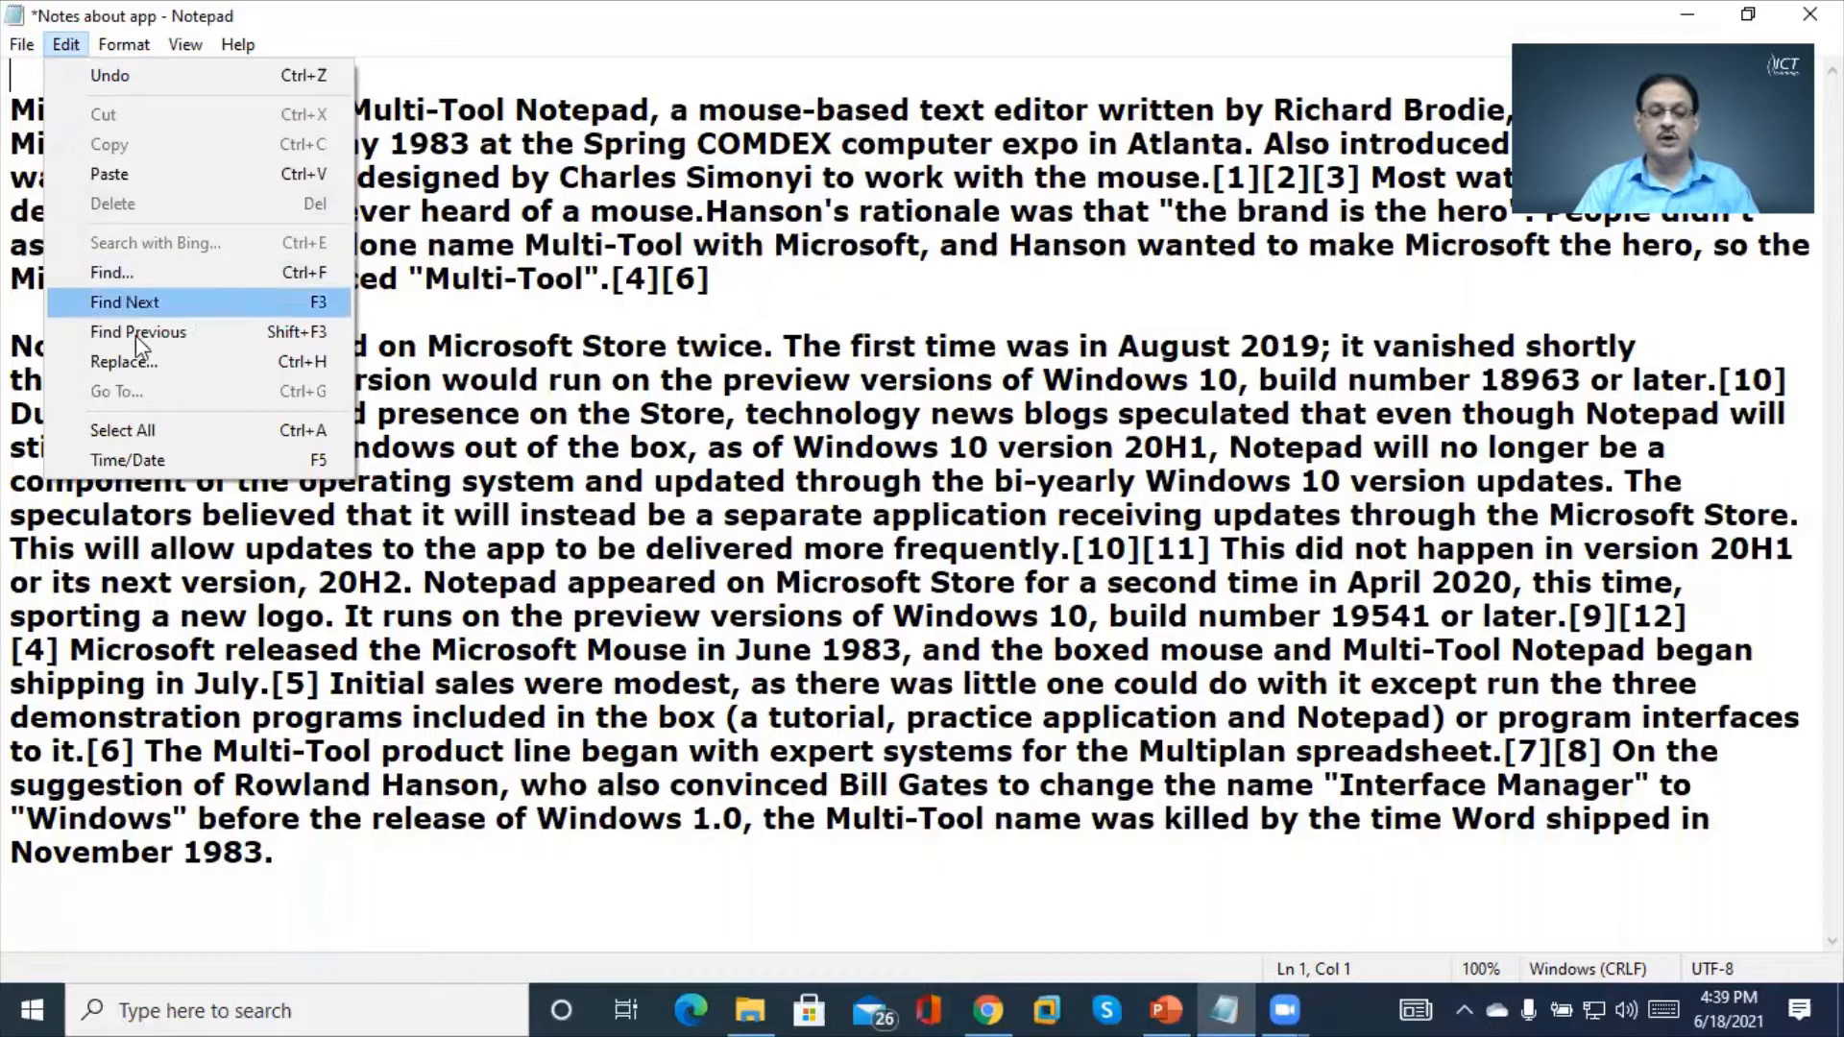
left_click(280, 465)
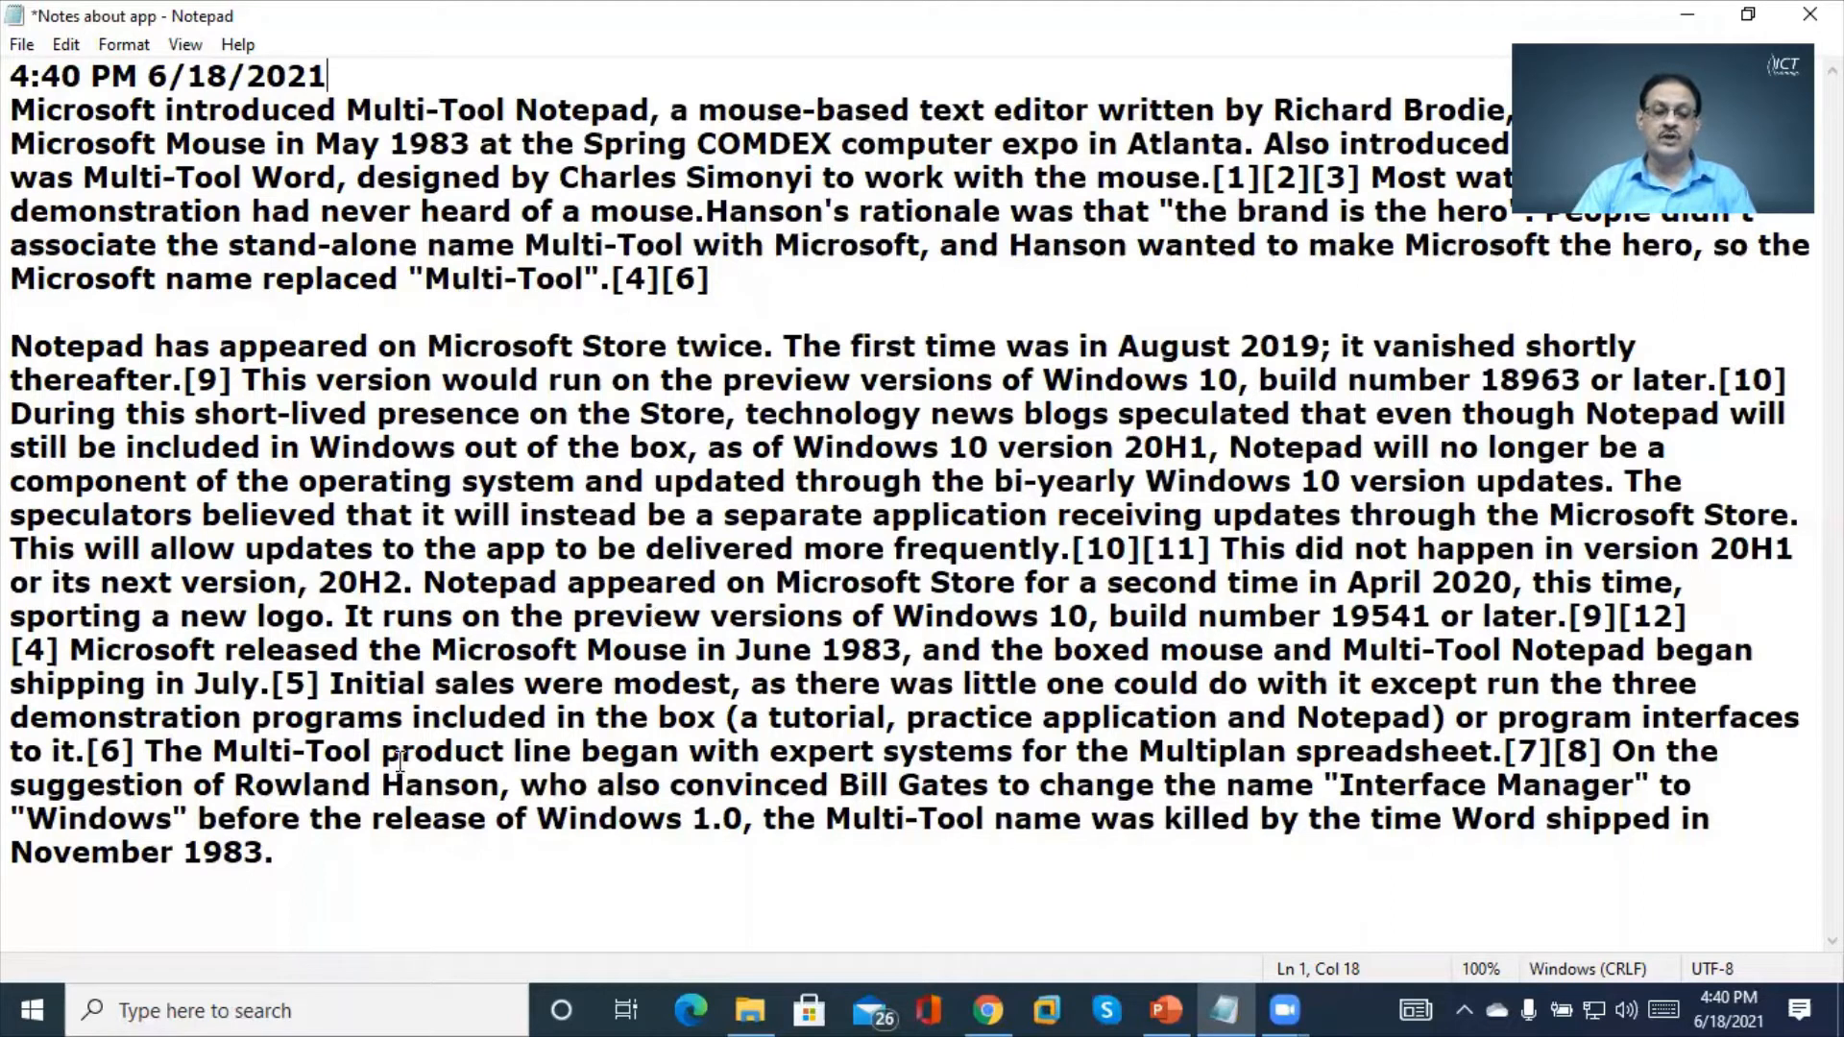
left_click(415, 580)
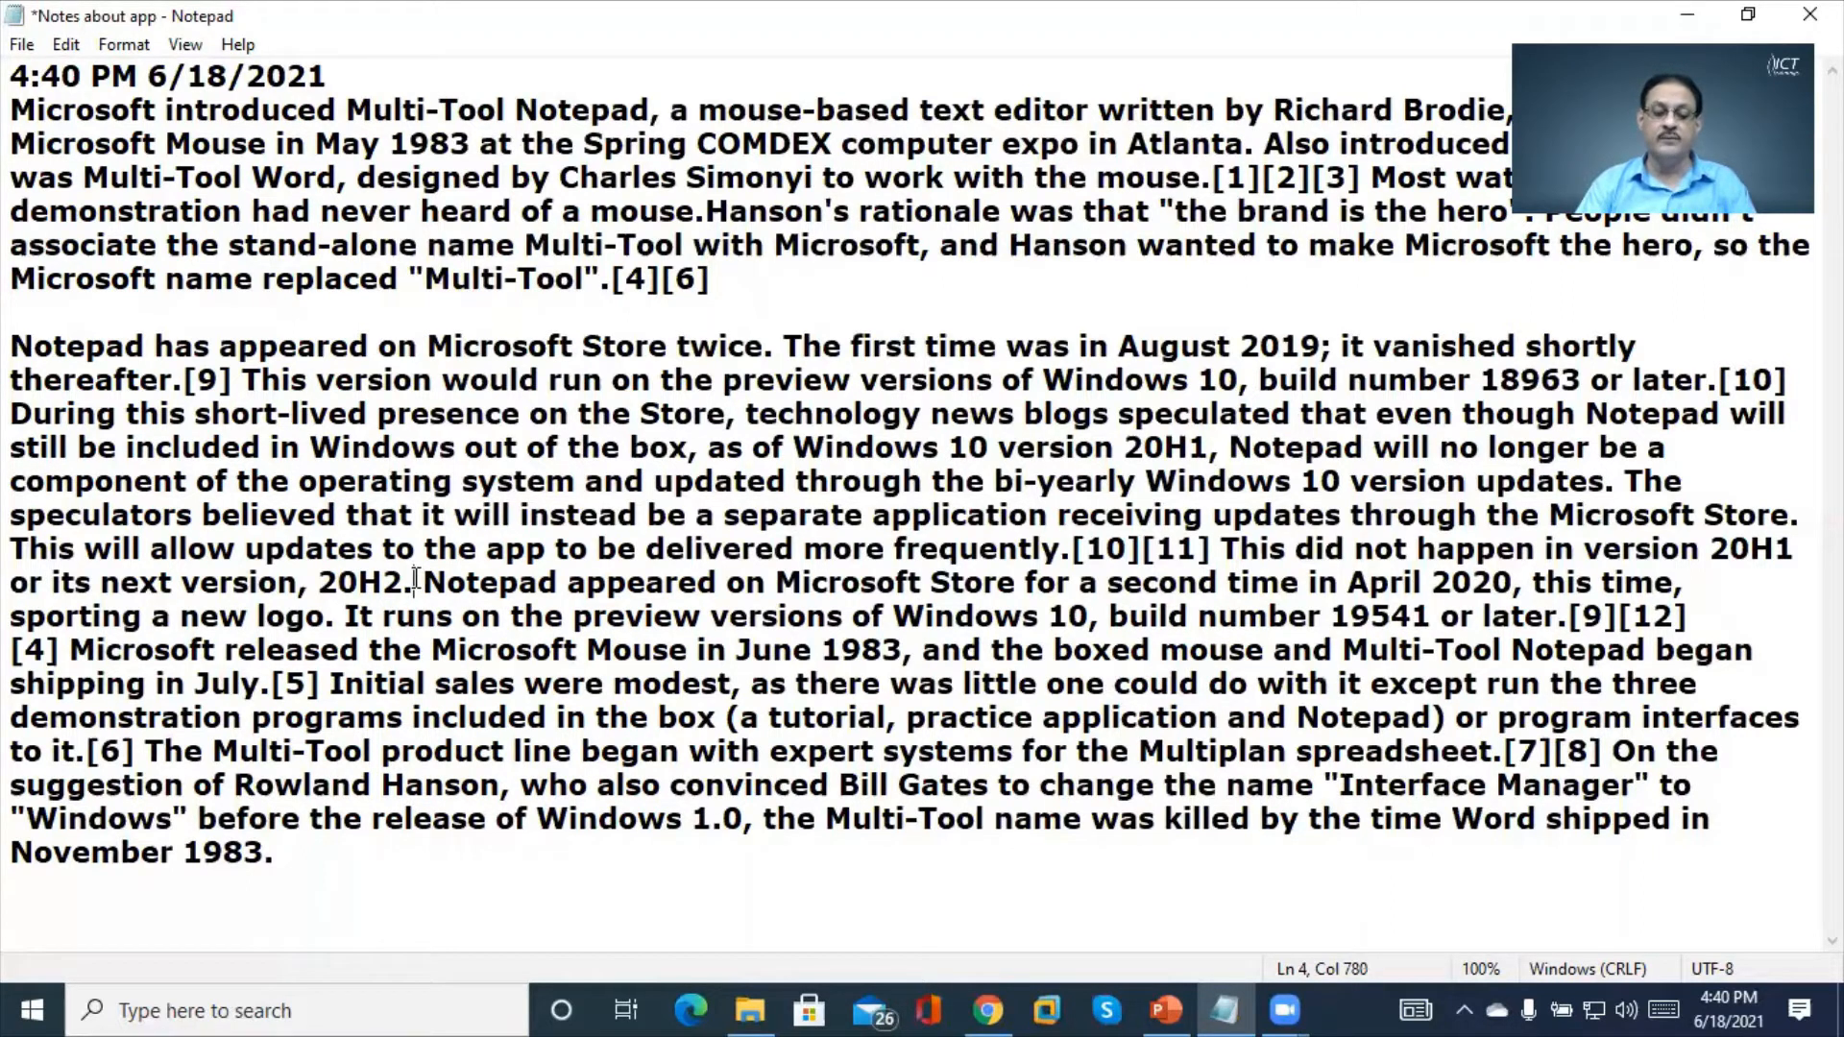
key("Return")
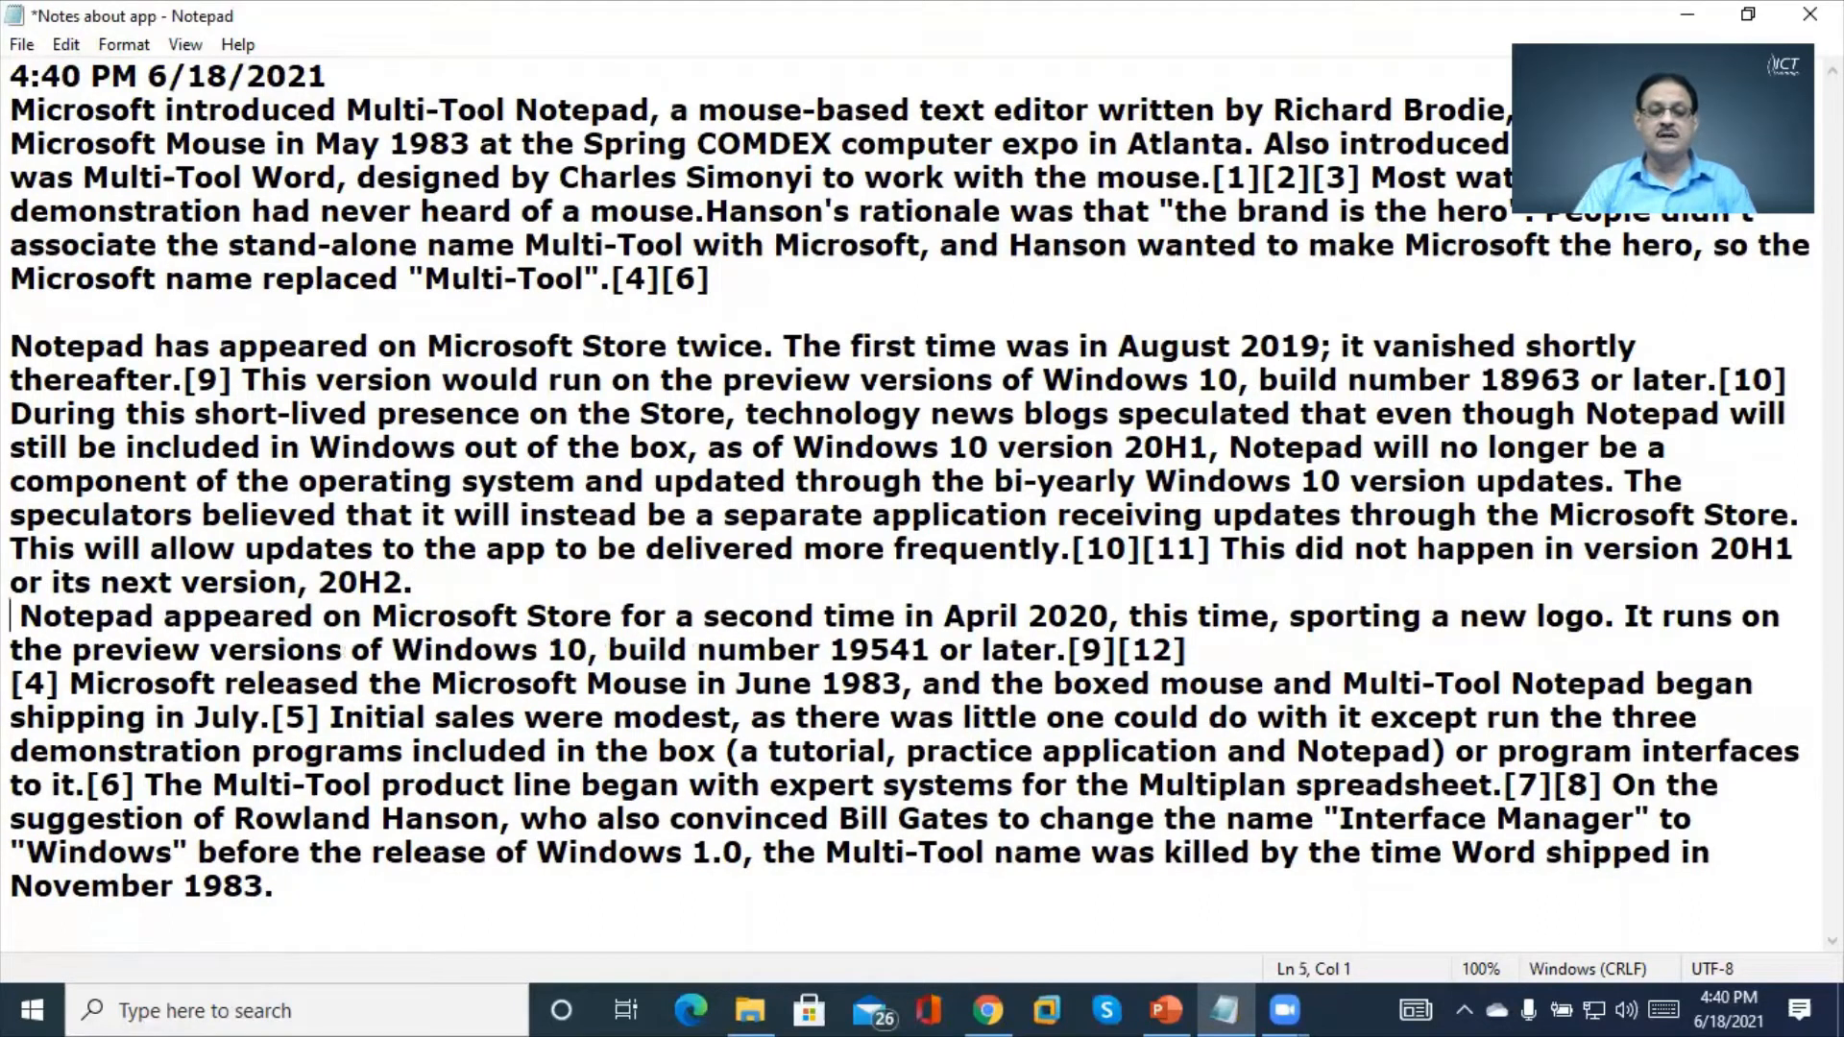
key("F5")
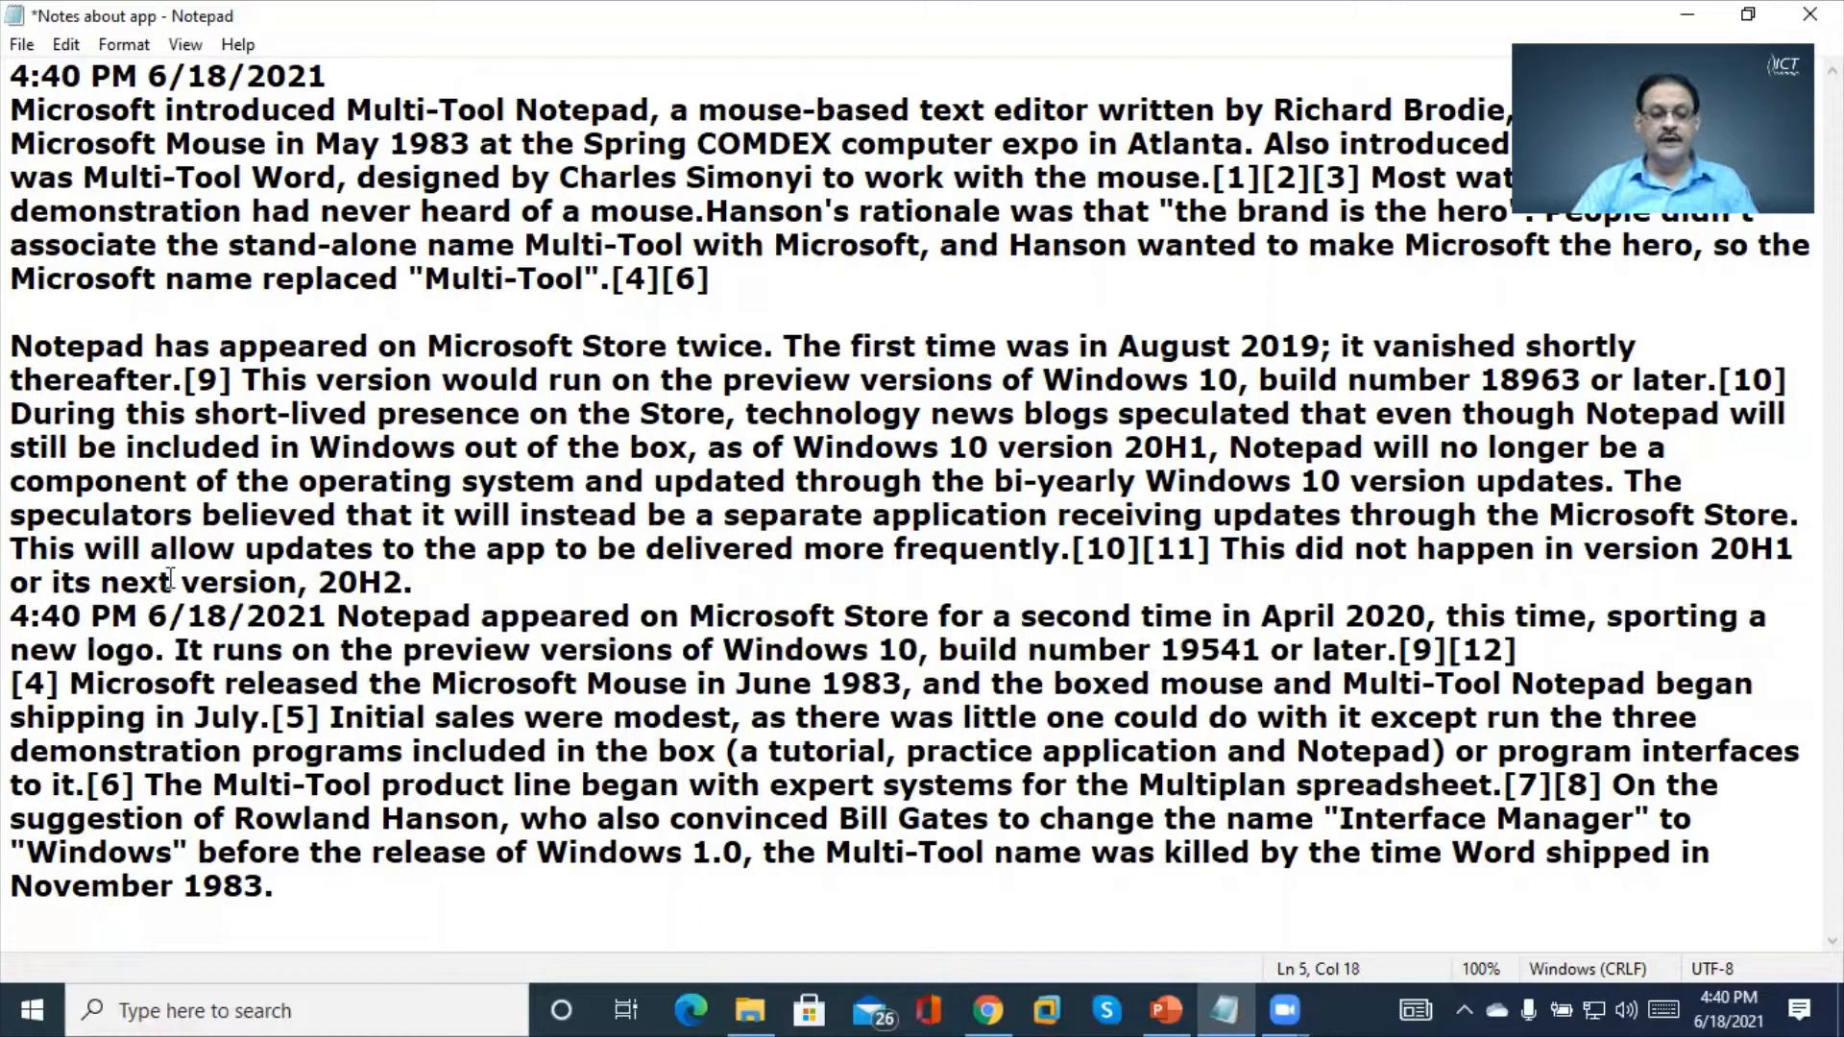
left_click_drag(328, 613, 14, 622)
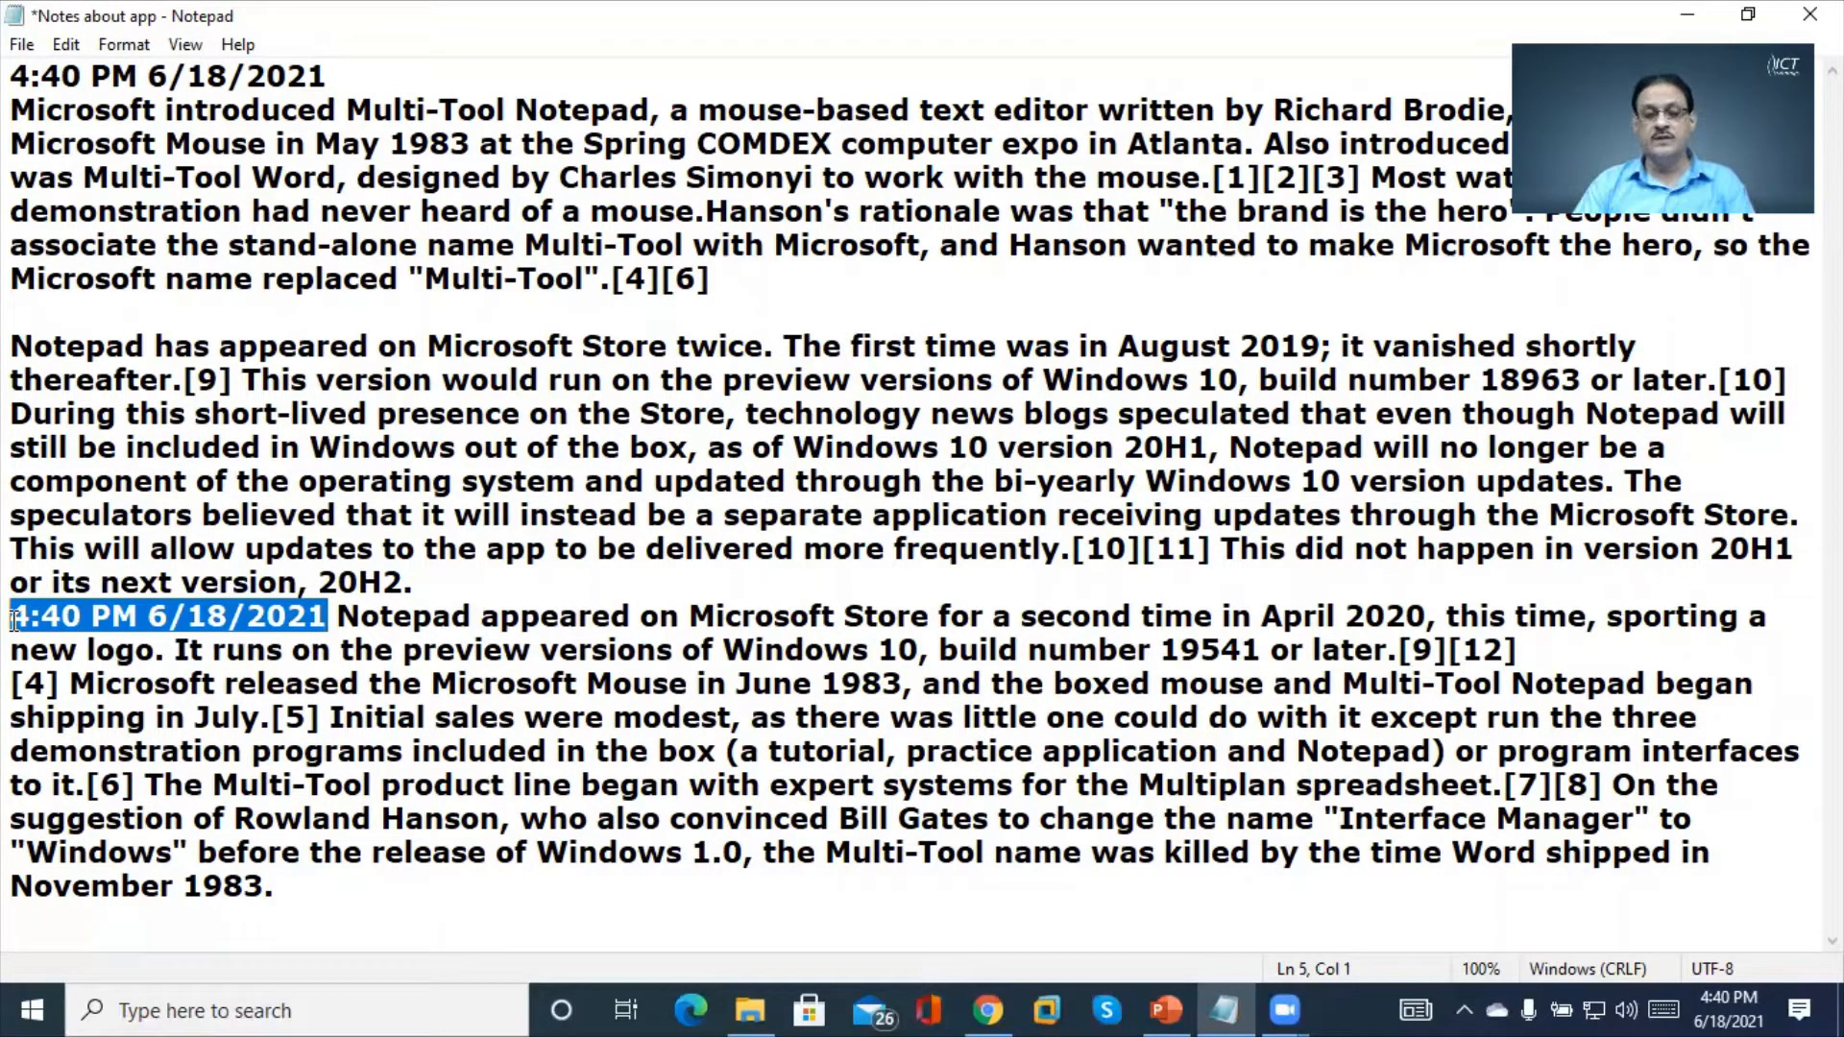
Add a .log line at the top, save Notes about app, and close Notepad
key("Up")
key("Up")
key("Up")
key("Up")
key("Up")
key("Up")
key("Up")
key("Up")
key("Up")
key("Up")
key("Up")
key("Up")
key("Up")
key("Up")
key("Up")
key("Up")
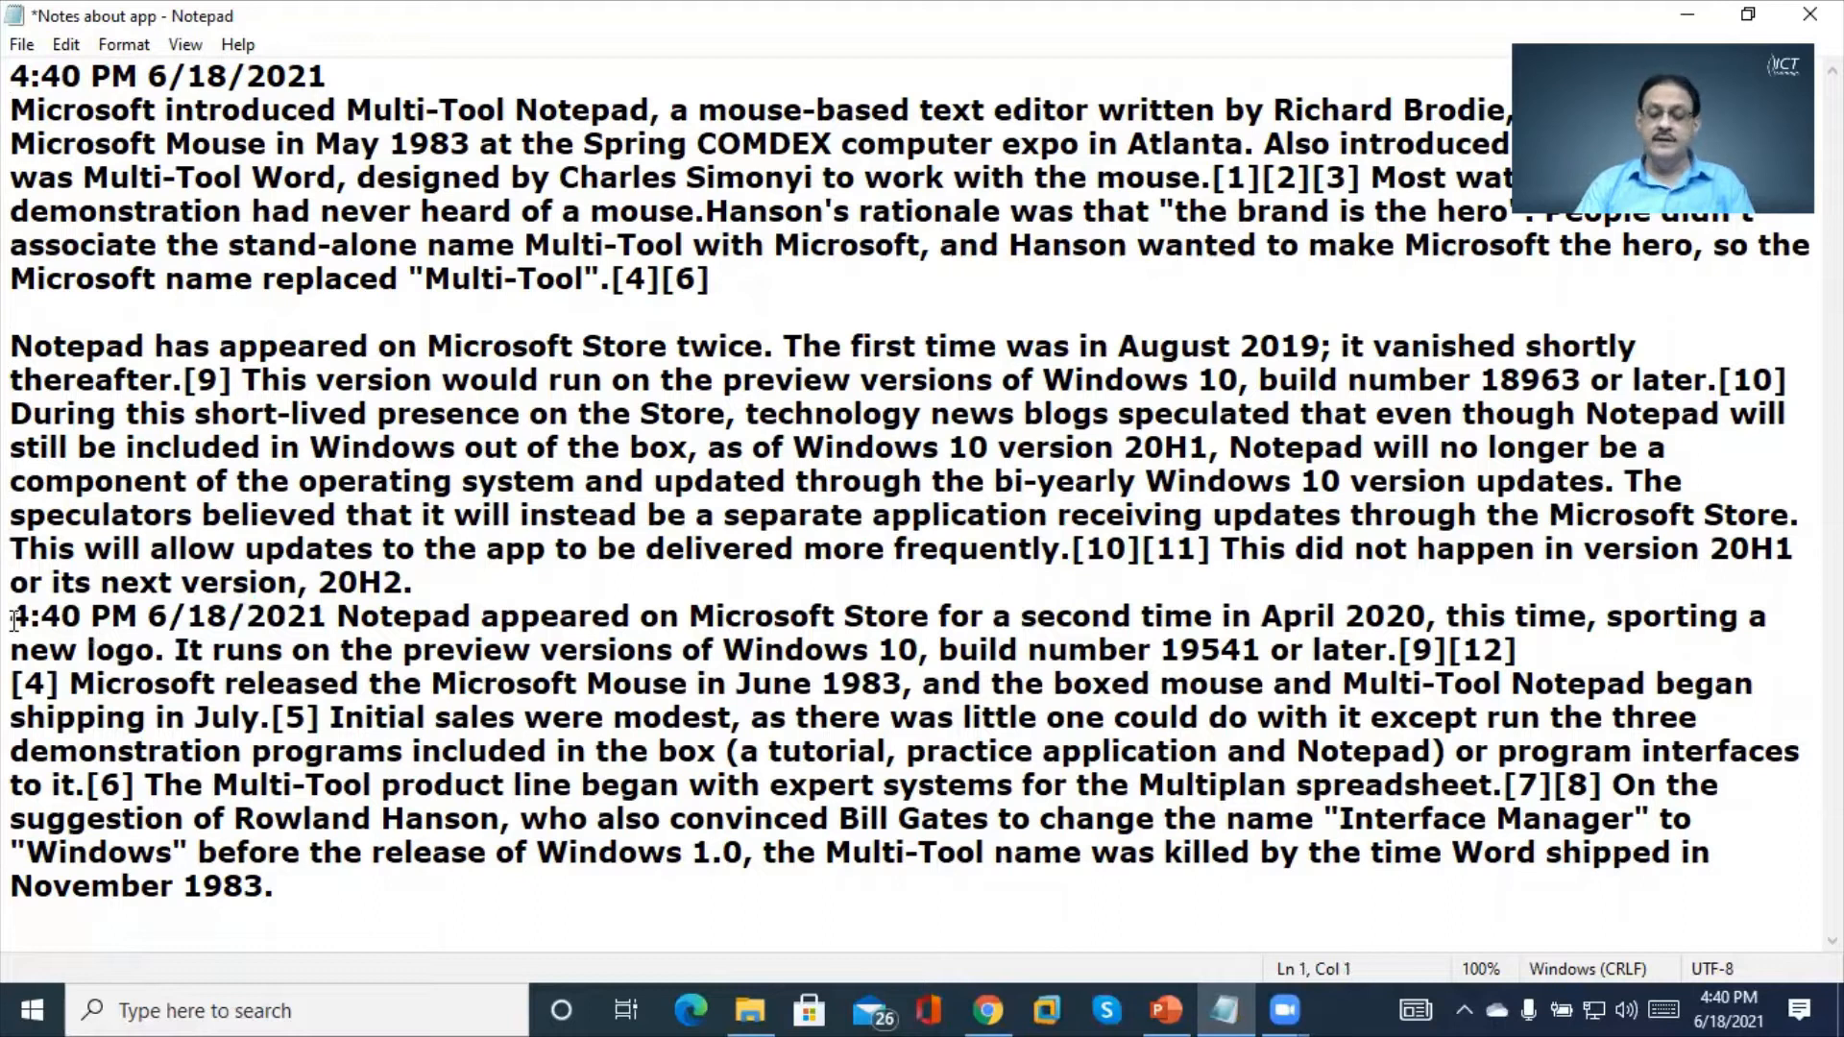
key("Return")
key("Up")
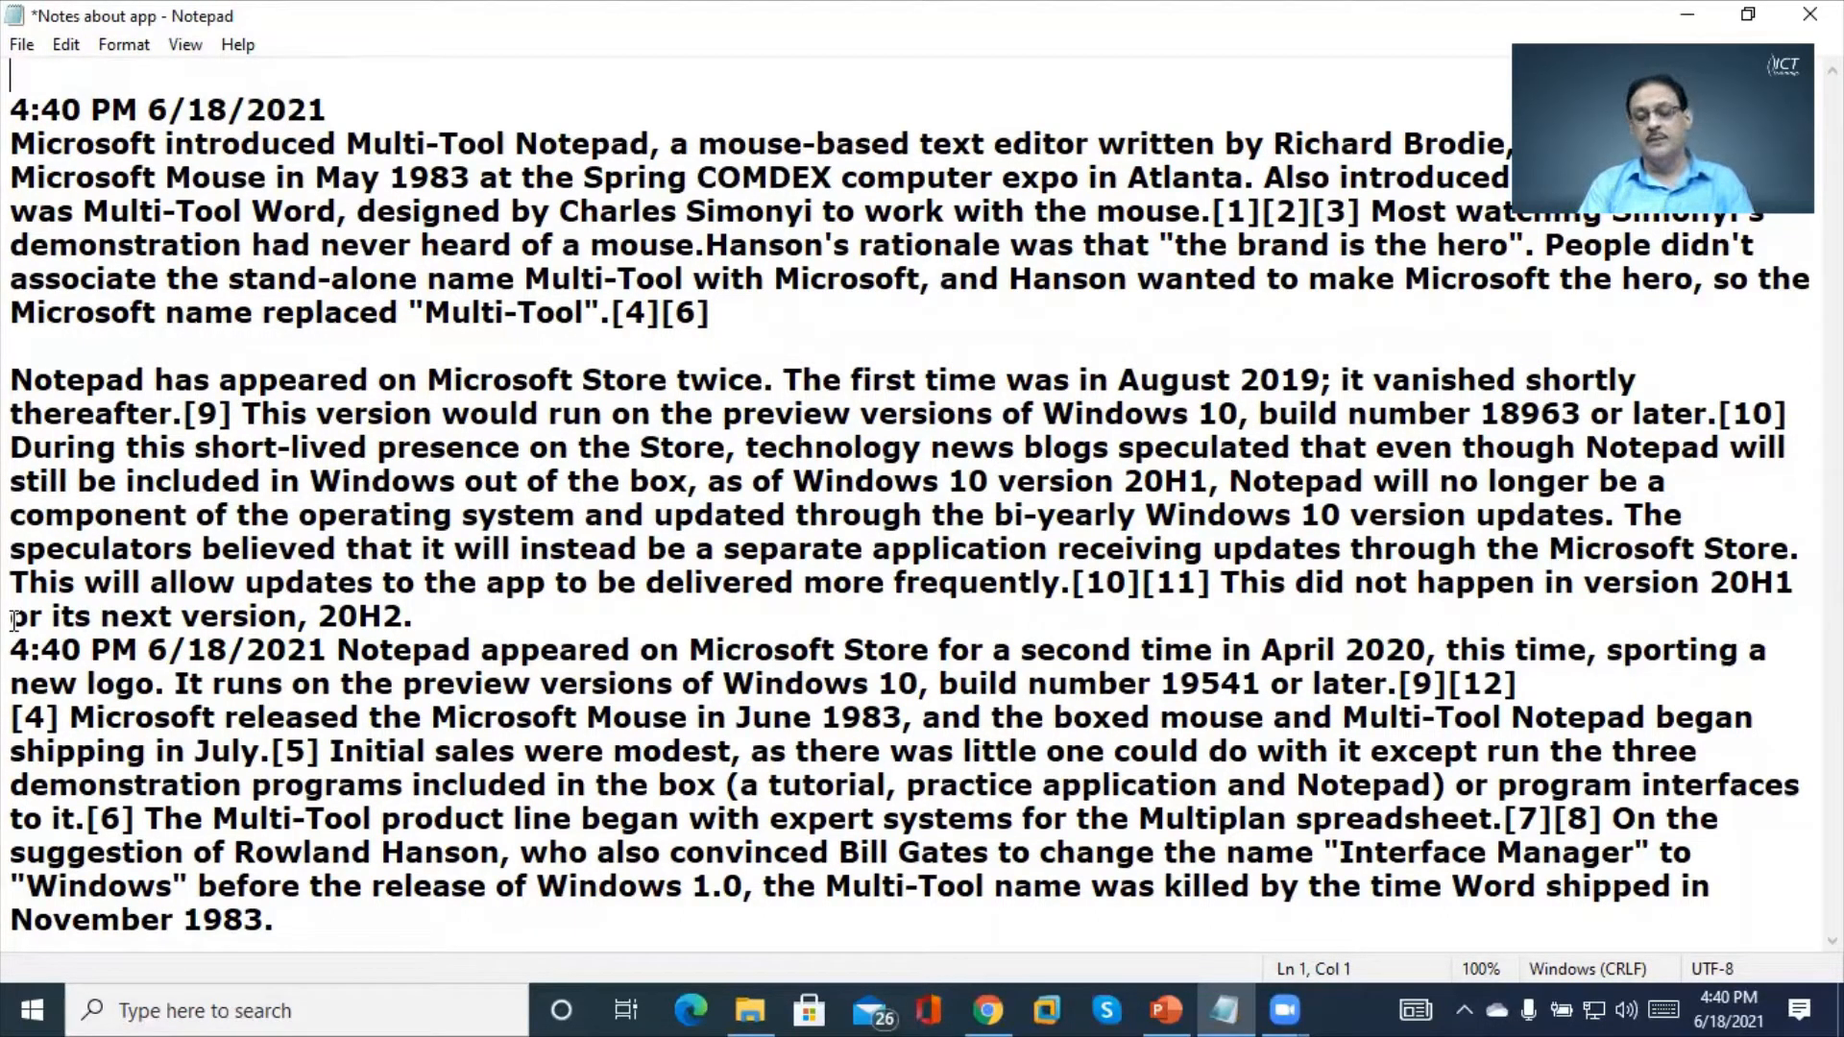
type(".log")
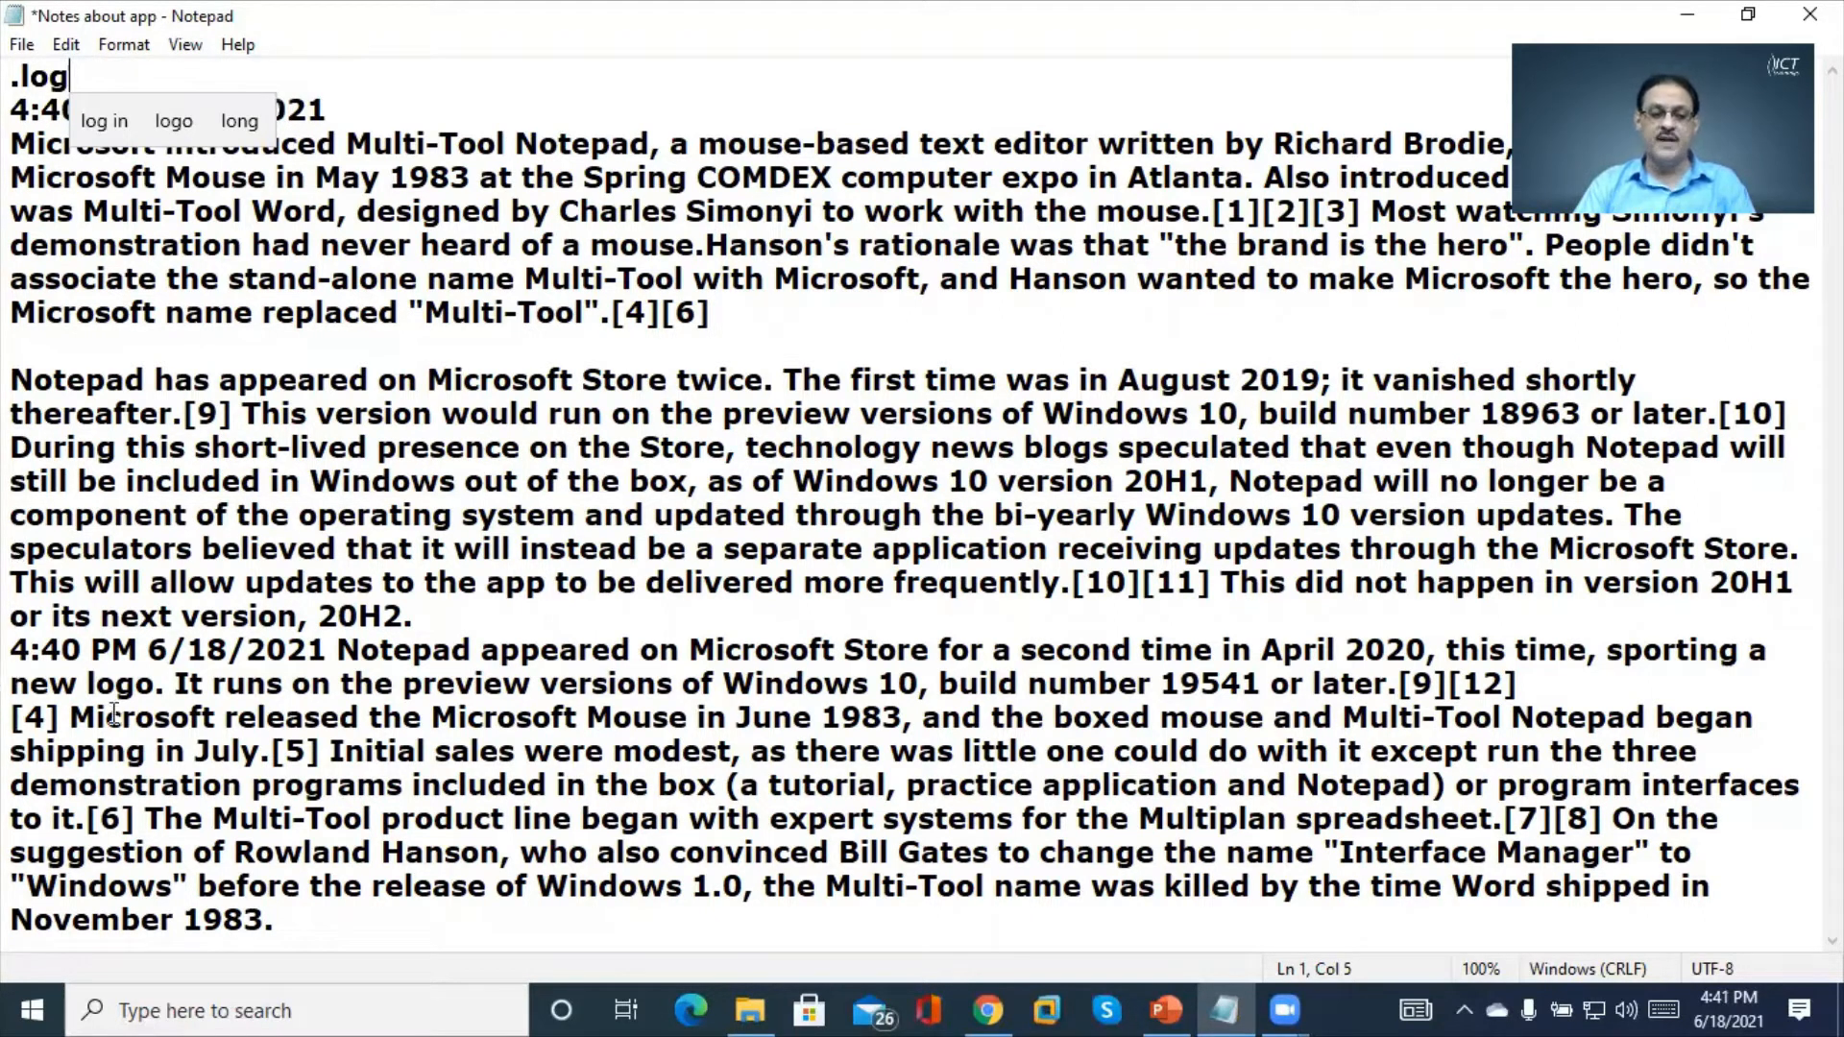
left_click(247, 683)
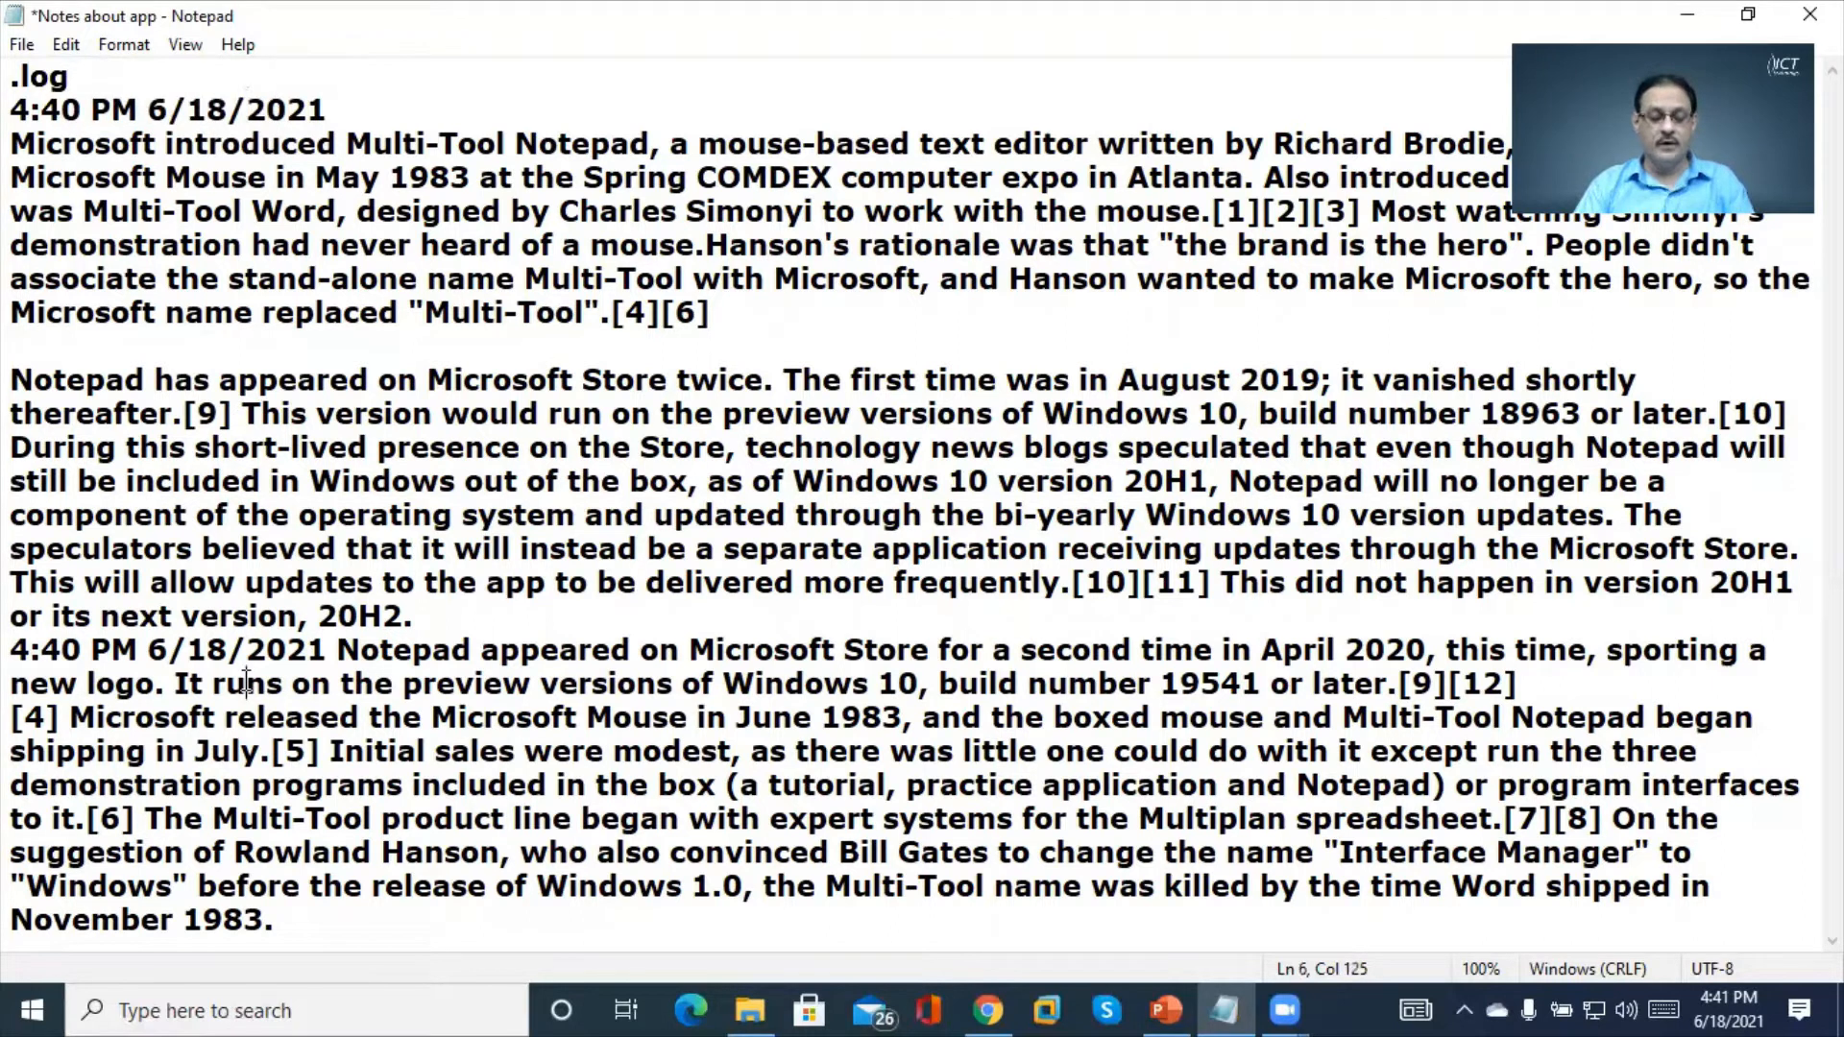
key("ctrl+s")
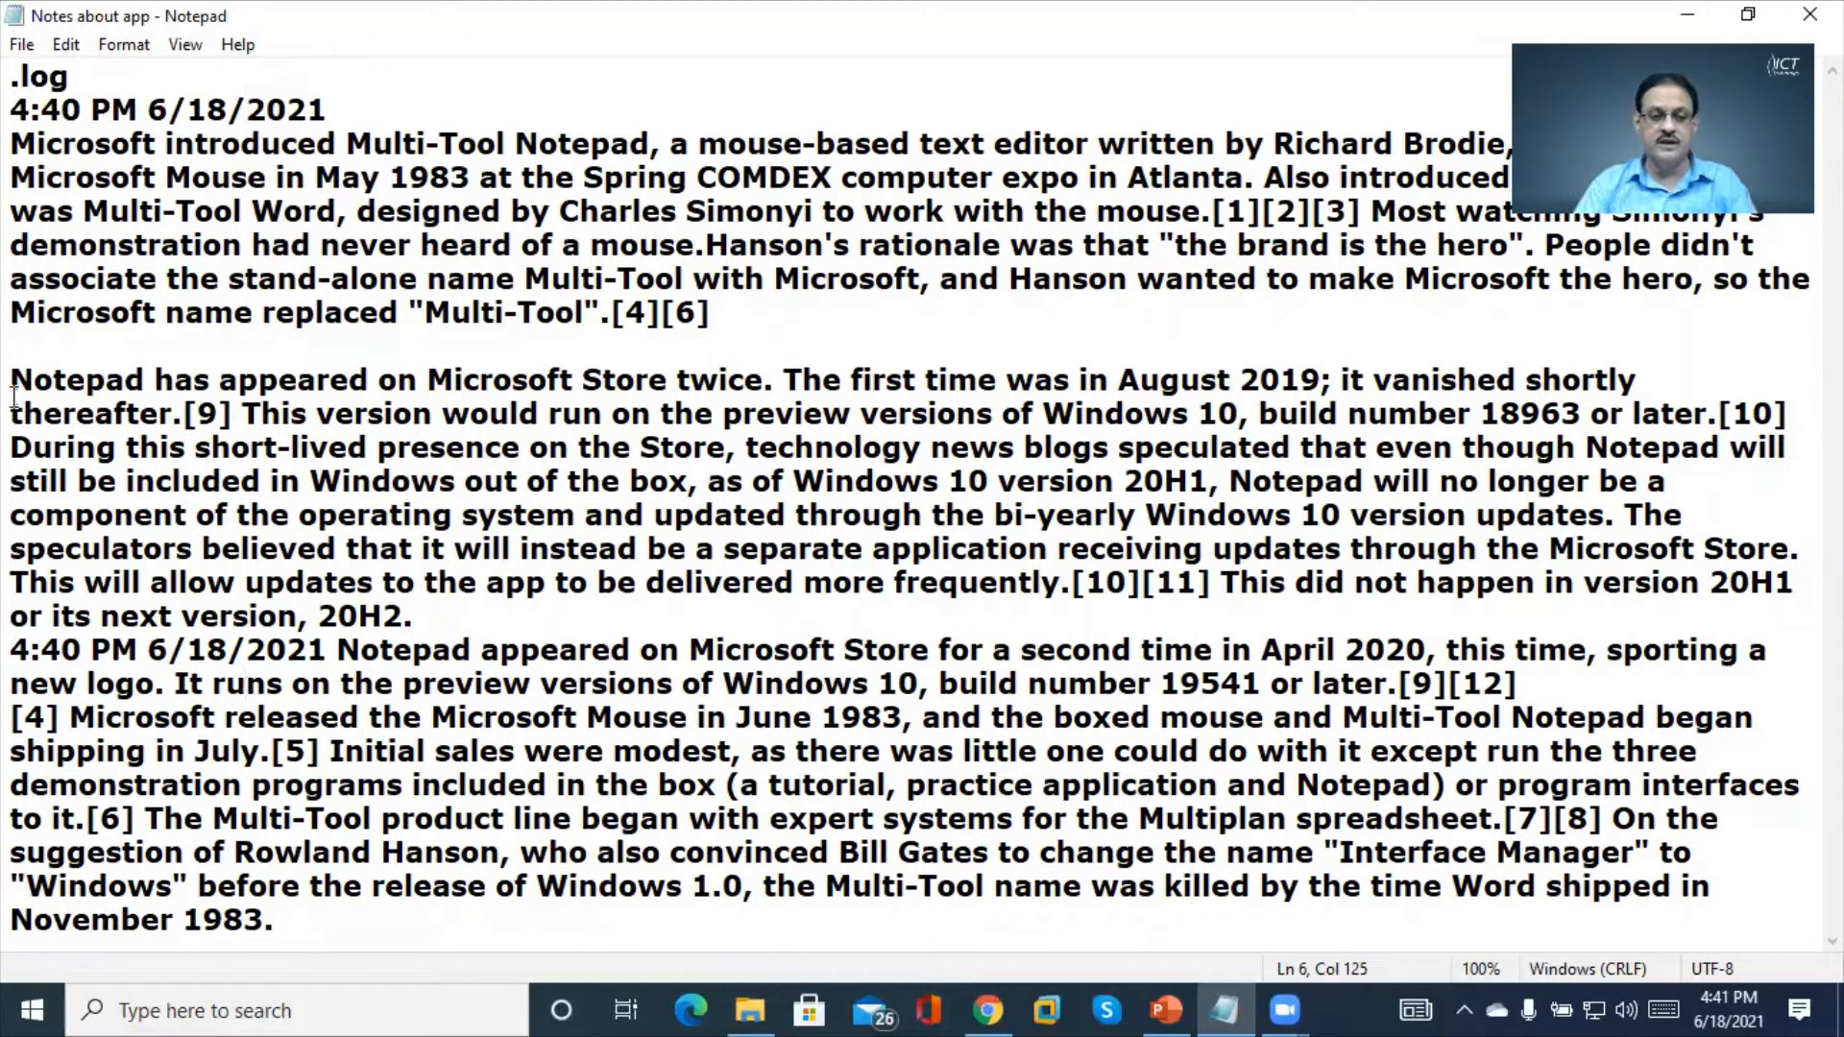
double_click(14, 16)
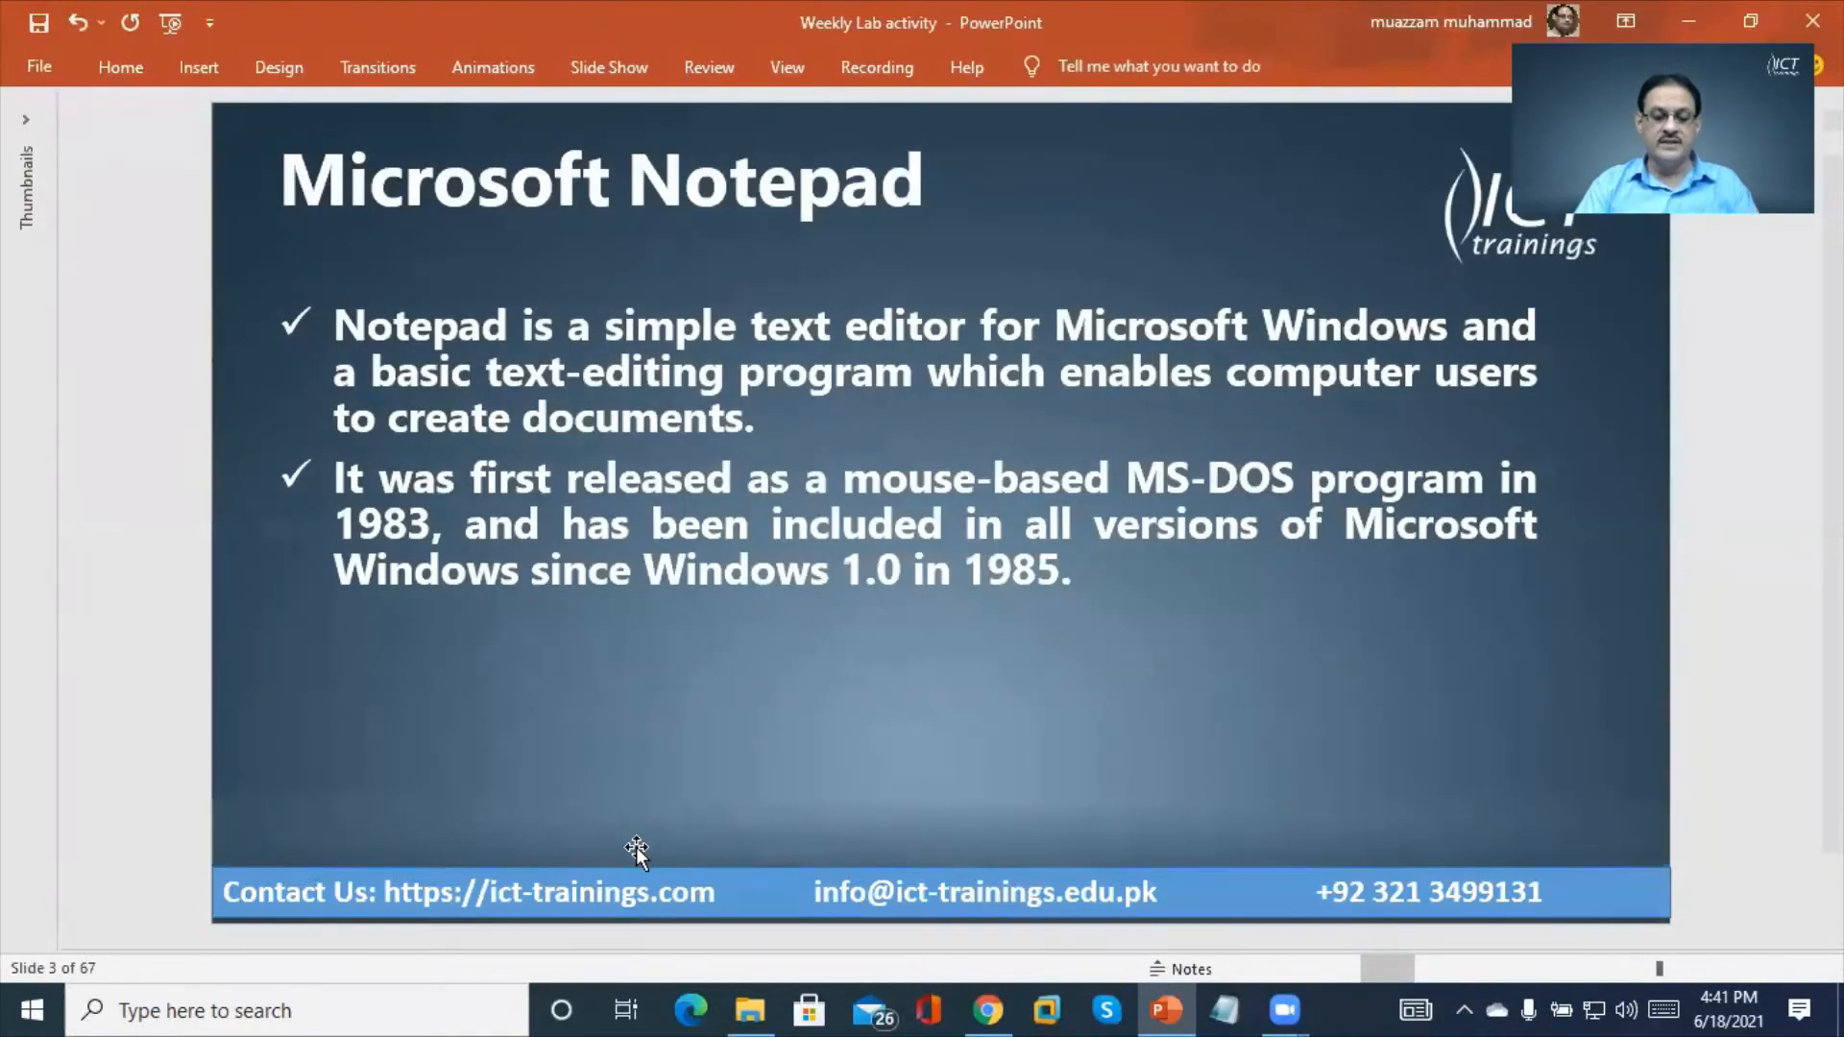
Reopen Notes about app from the Documents folder and maximize the Notepad window
left_click(745, 1006)
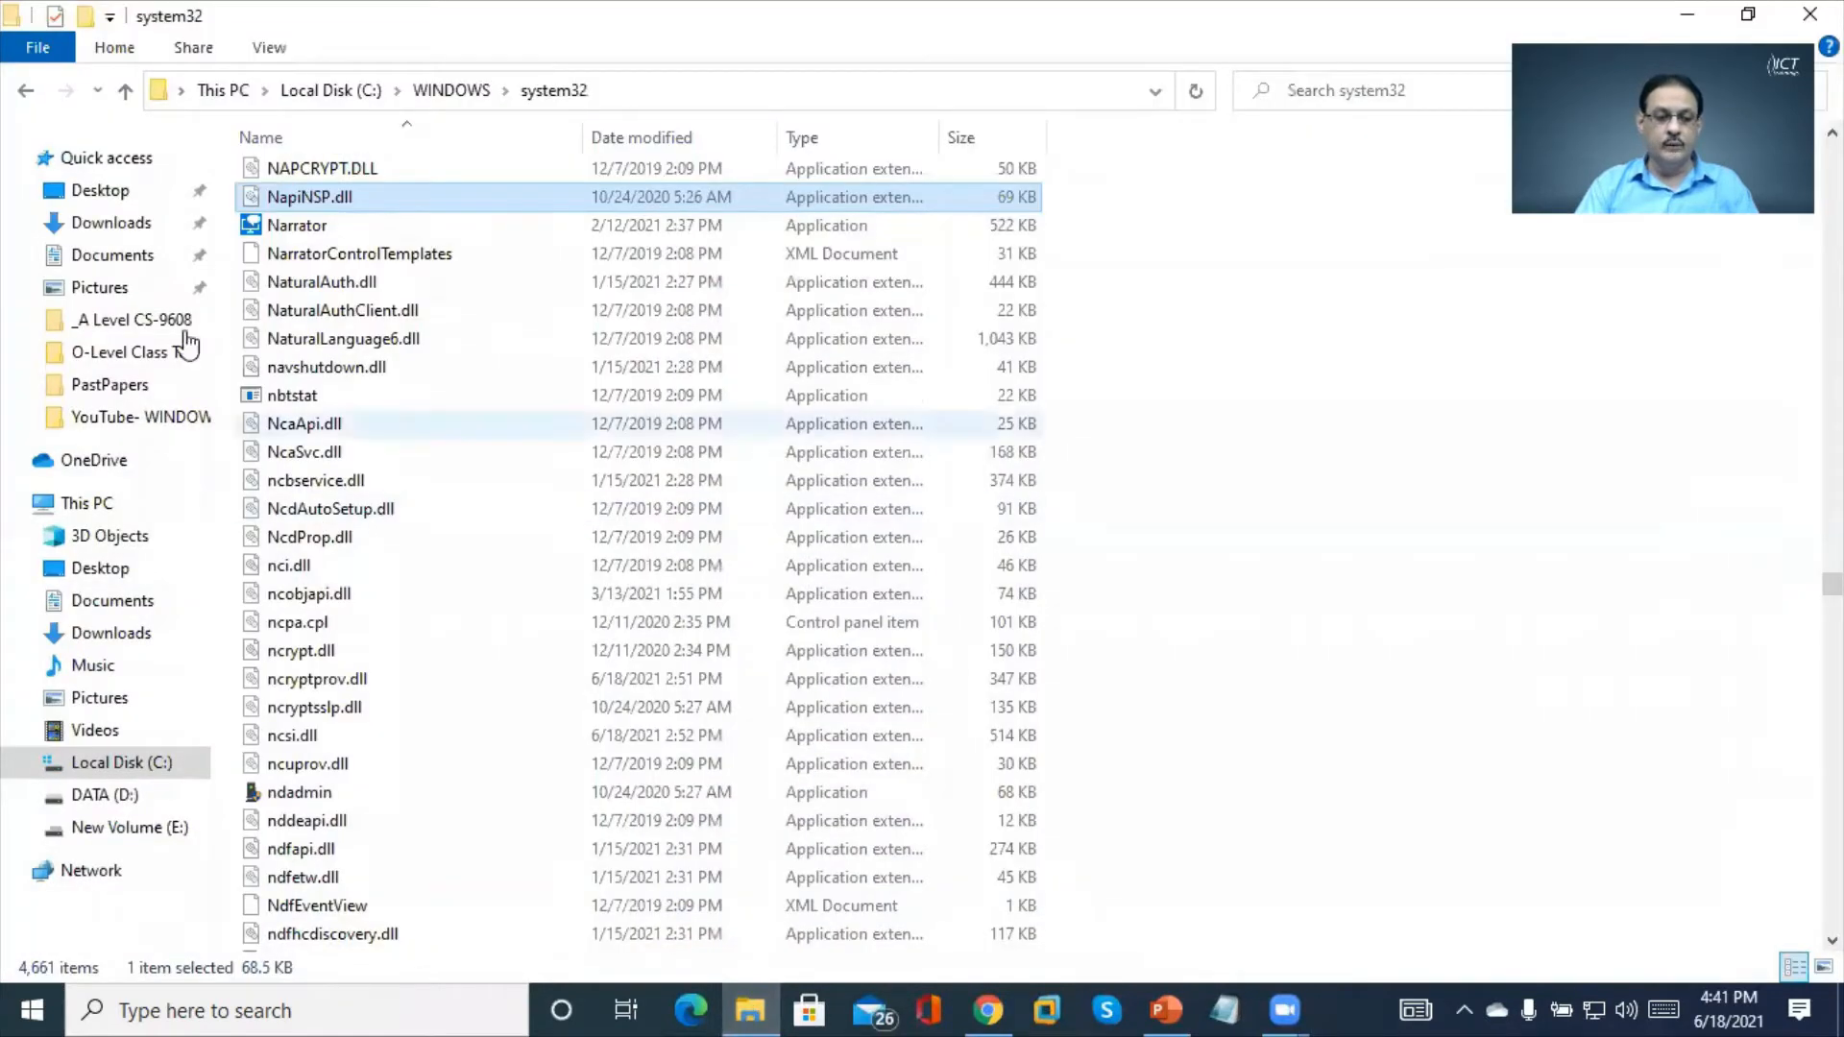
left_click(141, 258)
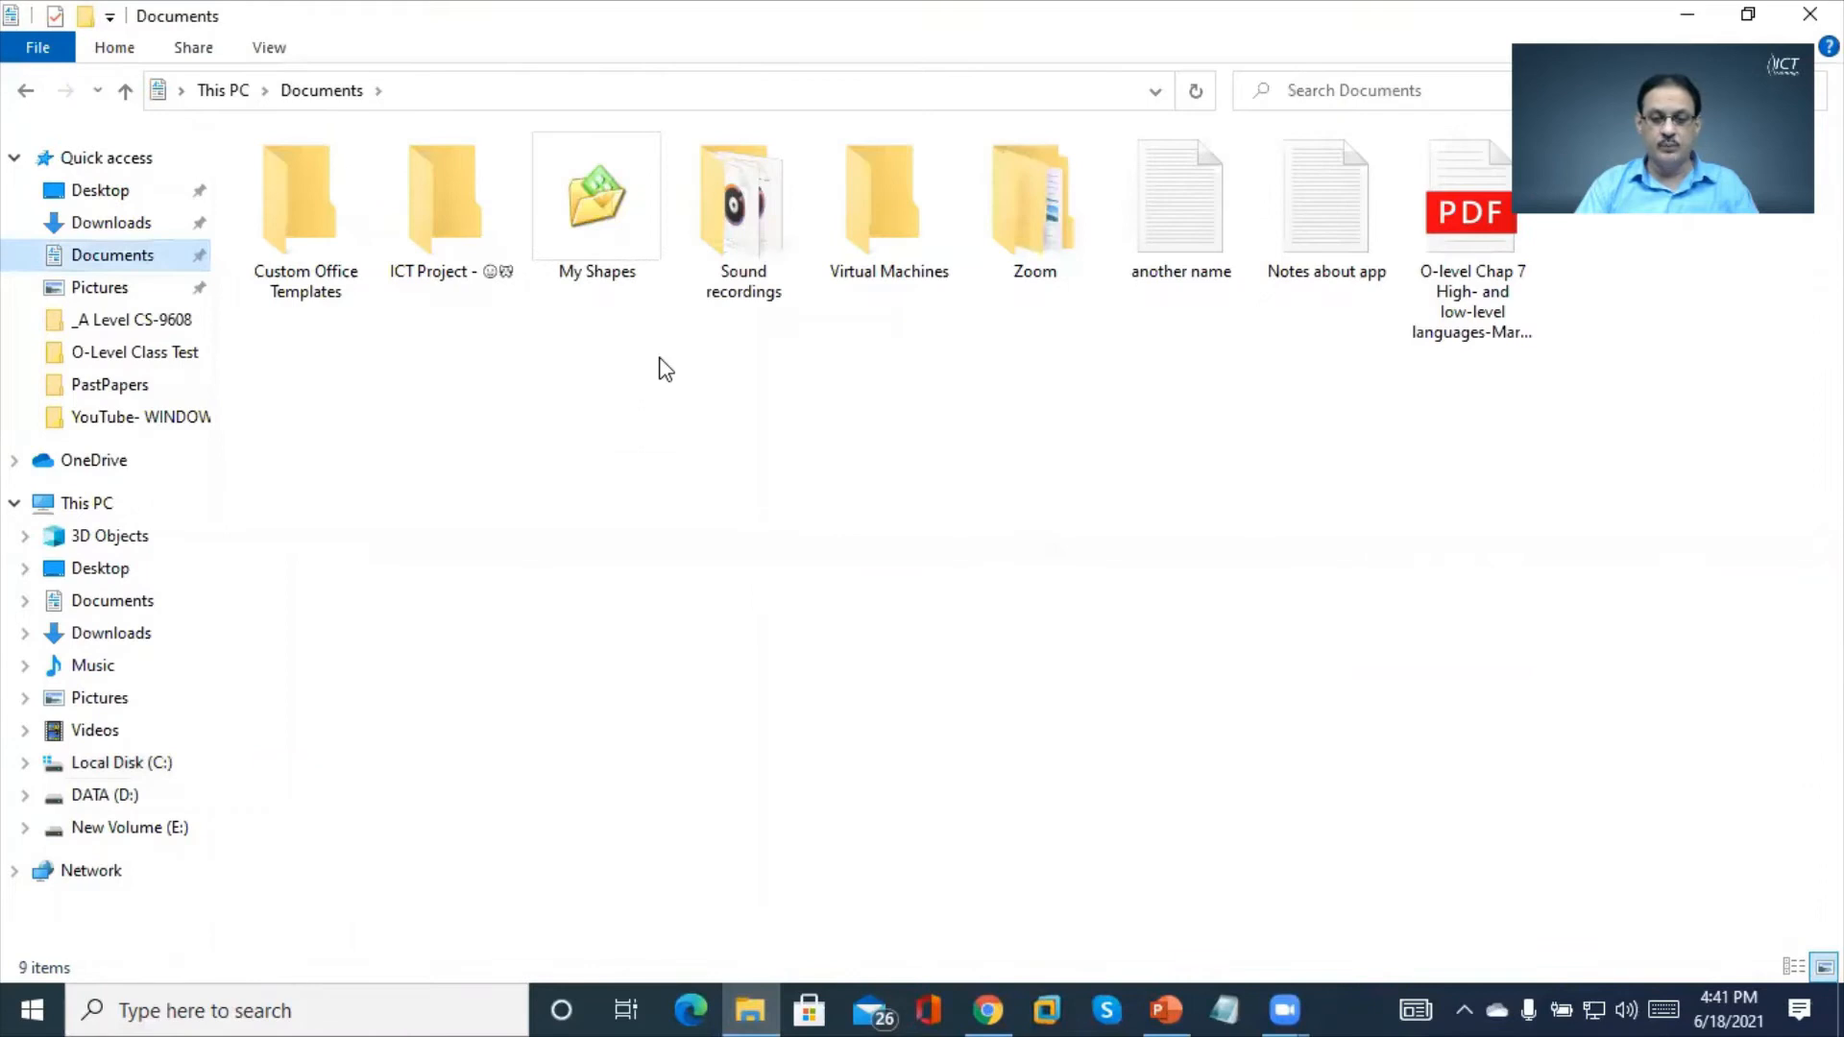
left_click(1322, 206)
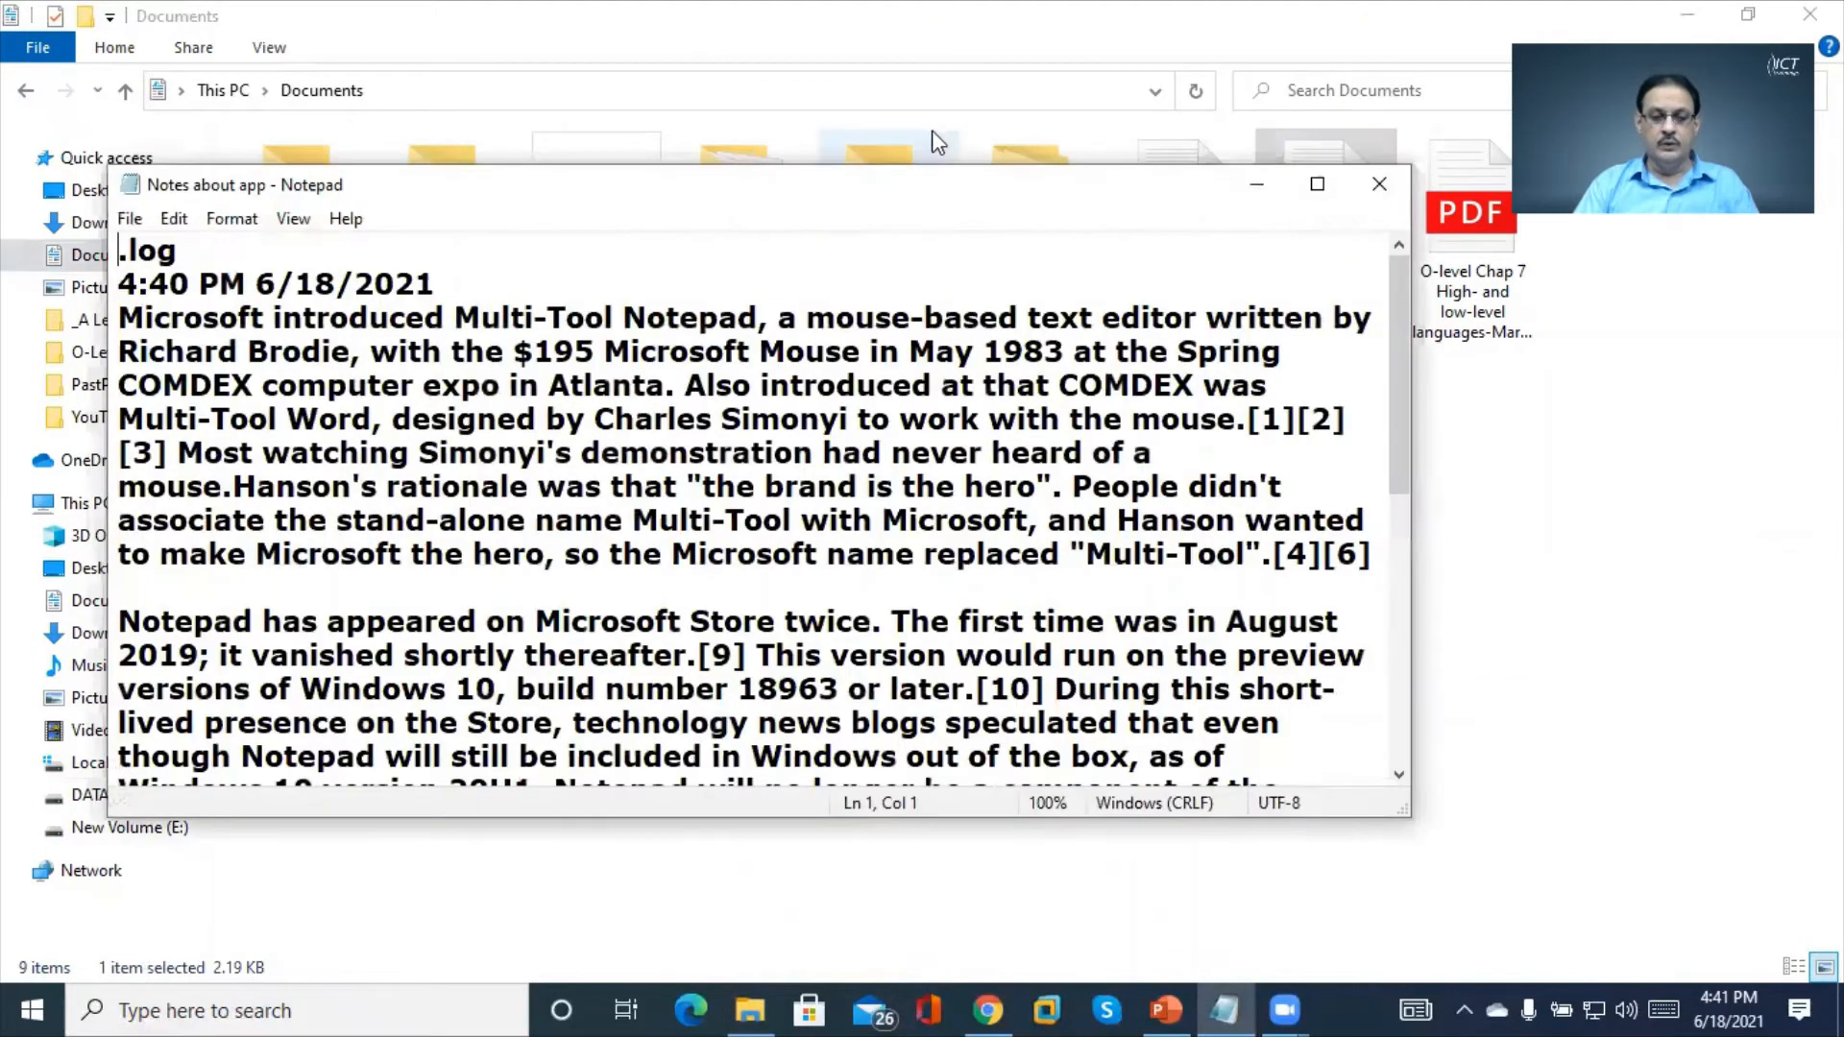
double_click(877, 190)
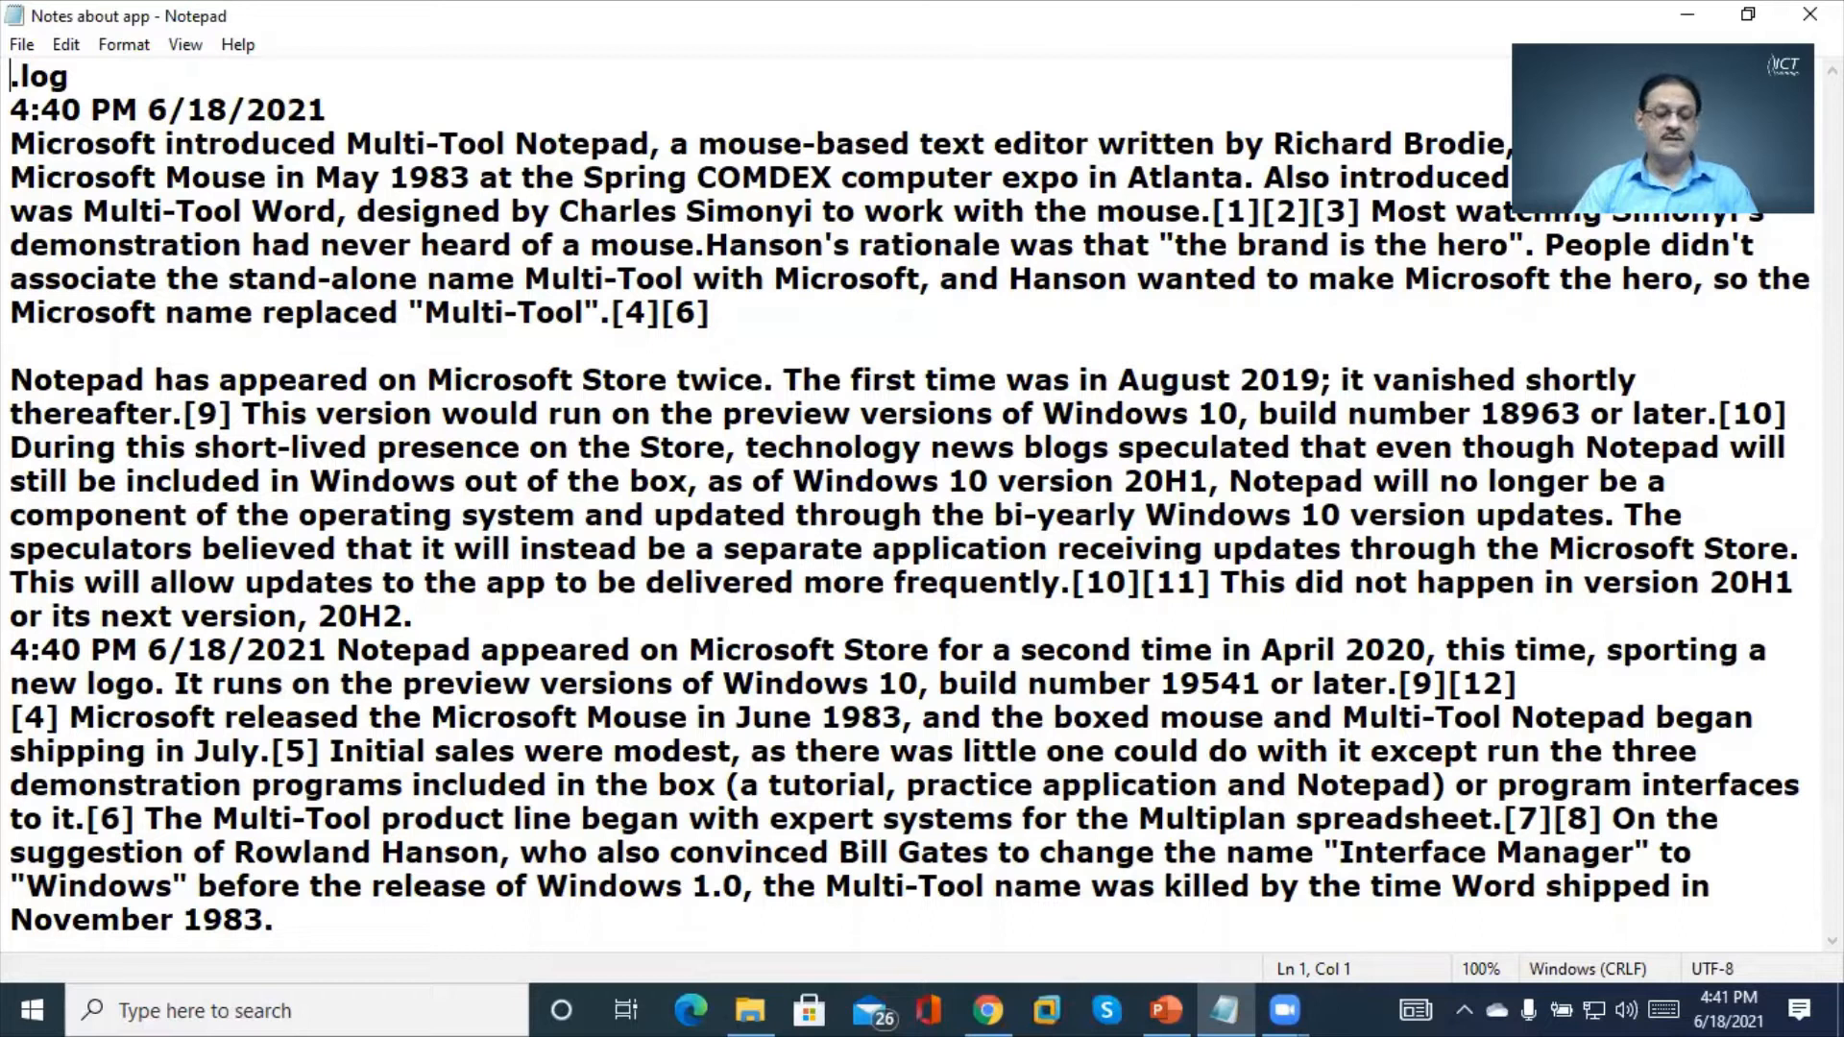
Add an empty line after November 1983 and change the first line from .log to .LOG
key("Down")
key("Down")
key("Down")
key("Down")
key("Down")
key("Down")
key("Down")
key("Down")
key("Down")
key("Down")
key("Down")
key("Down")
key("Down")
key("Down")
key("Down")
key("Down")
key("Down")
key("Down")
key("Down")
key("Down")
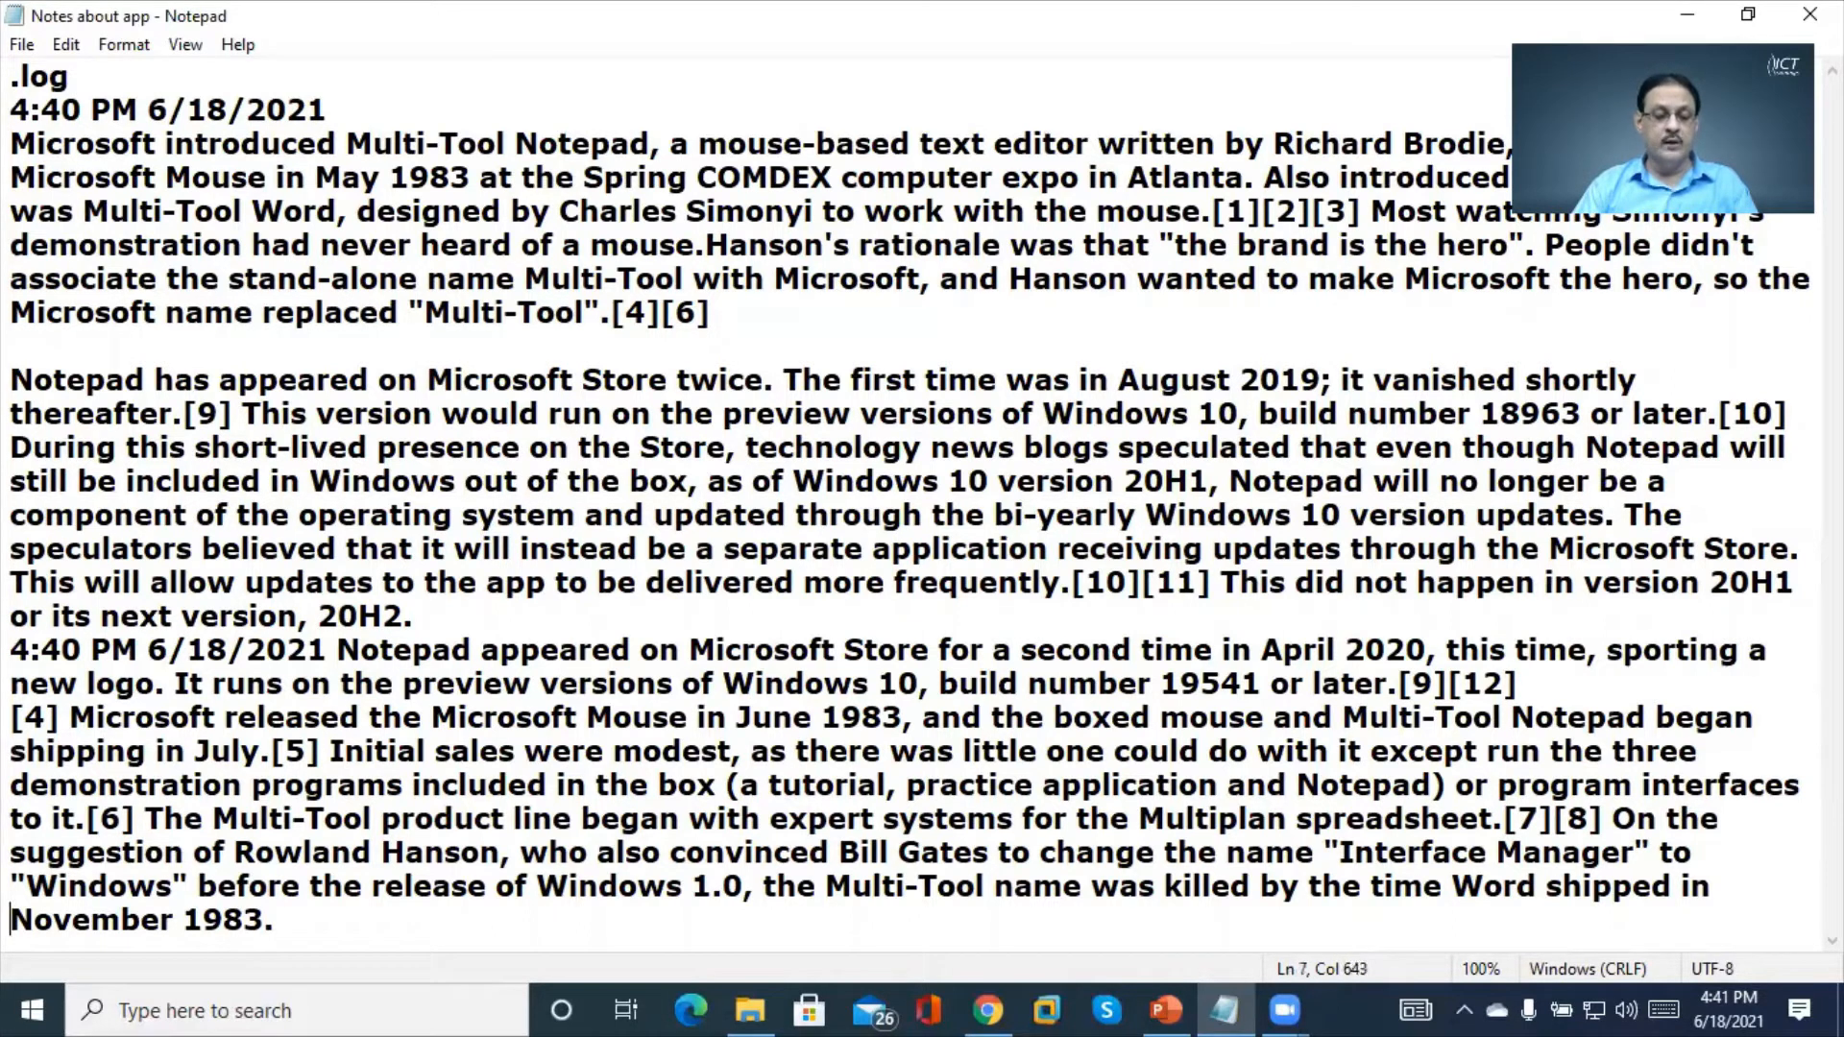
key("Right")
key("Right")
key("Right")
key("Right")
key("Right")
key("Right")
key("Right")
key("Right")
key("Right")
key("Right")
key("Right")
key("Right")
key("Right")
key("Right")
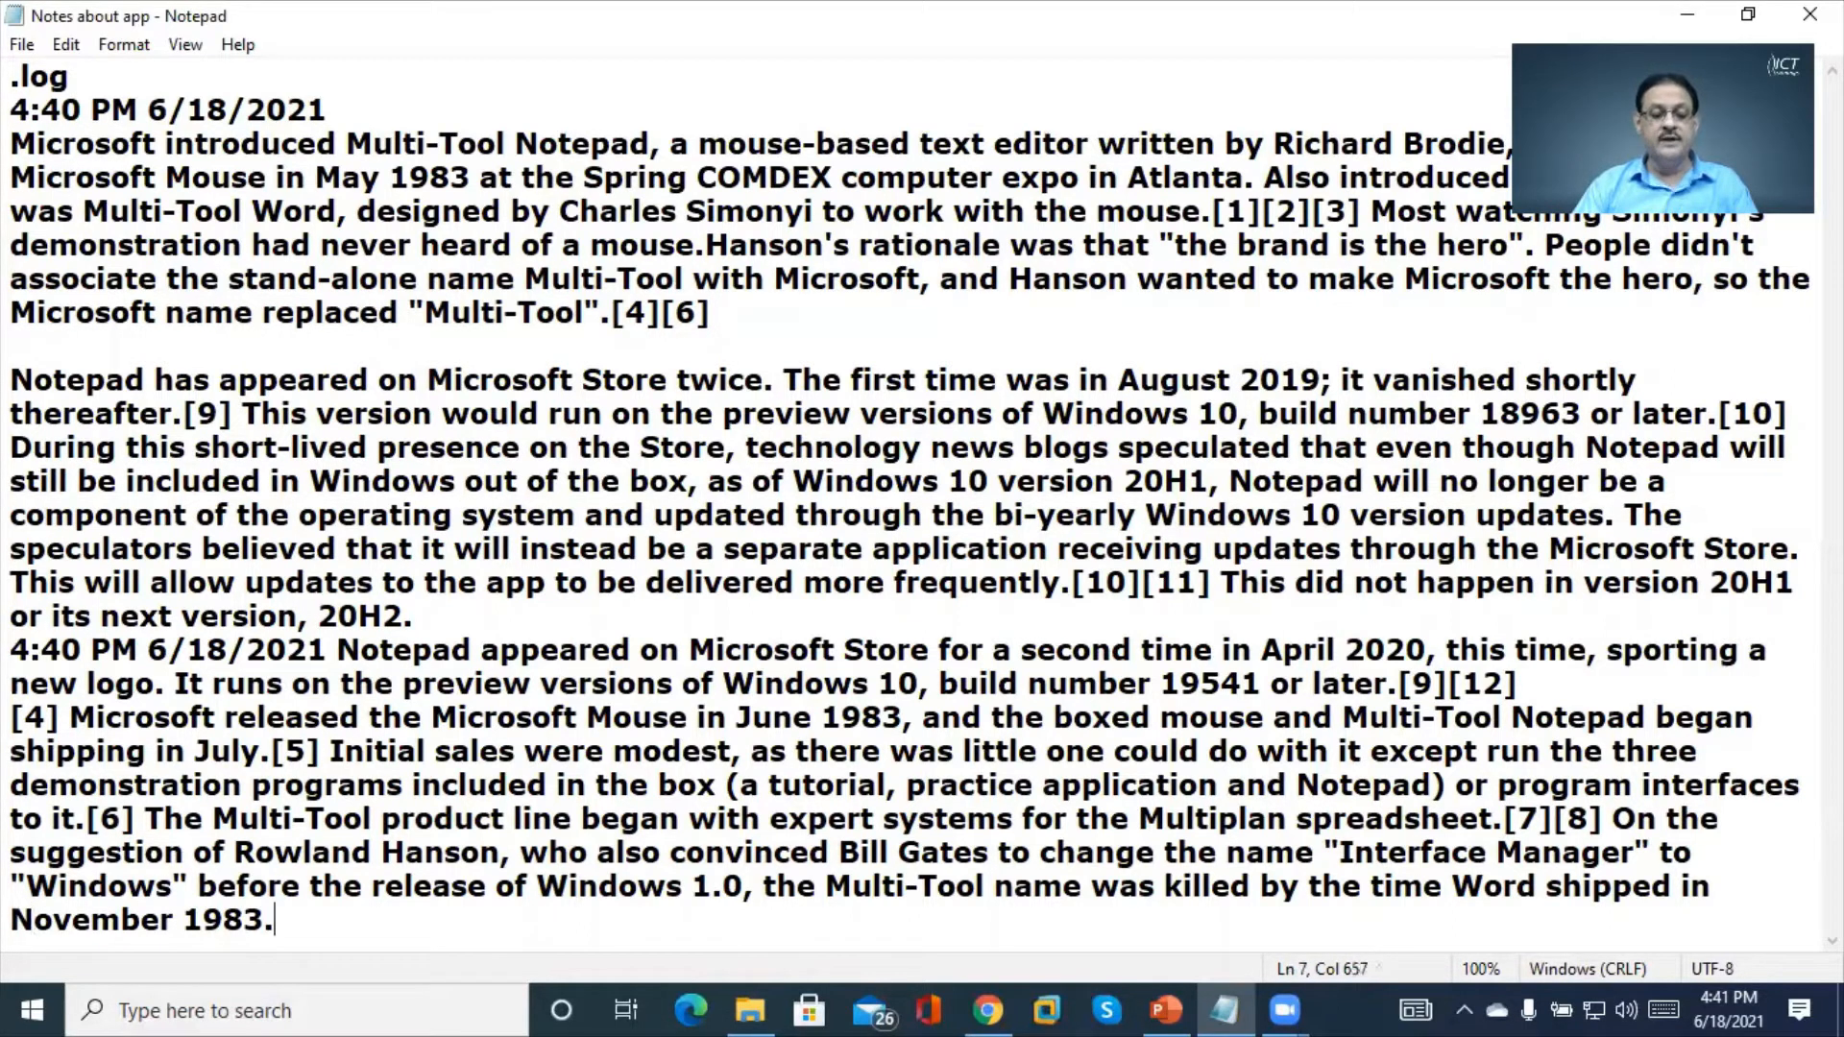
key("Return")
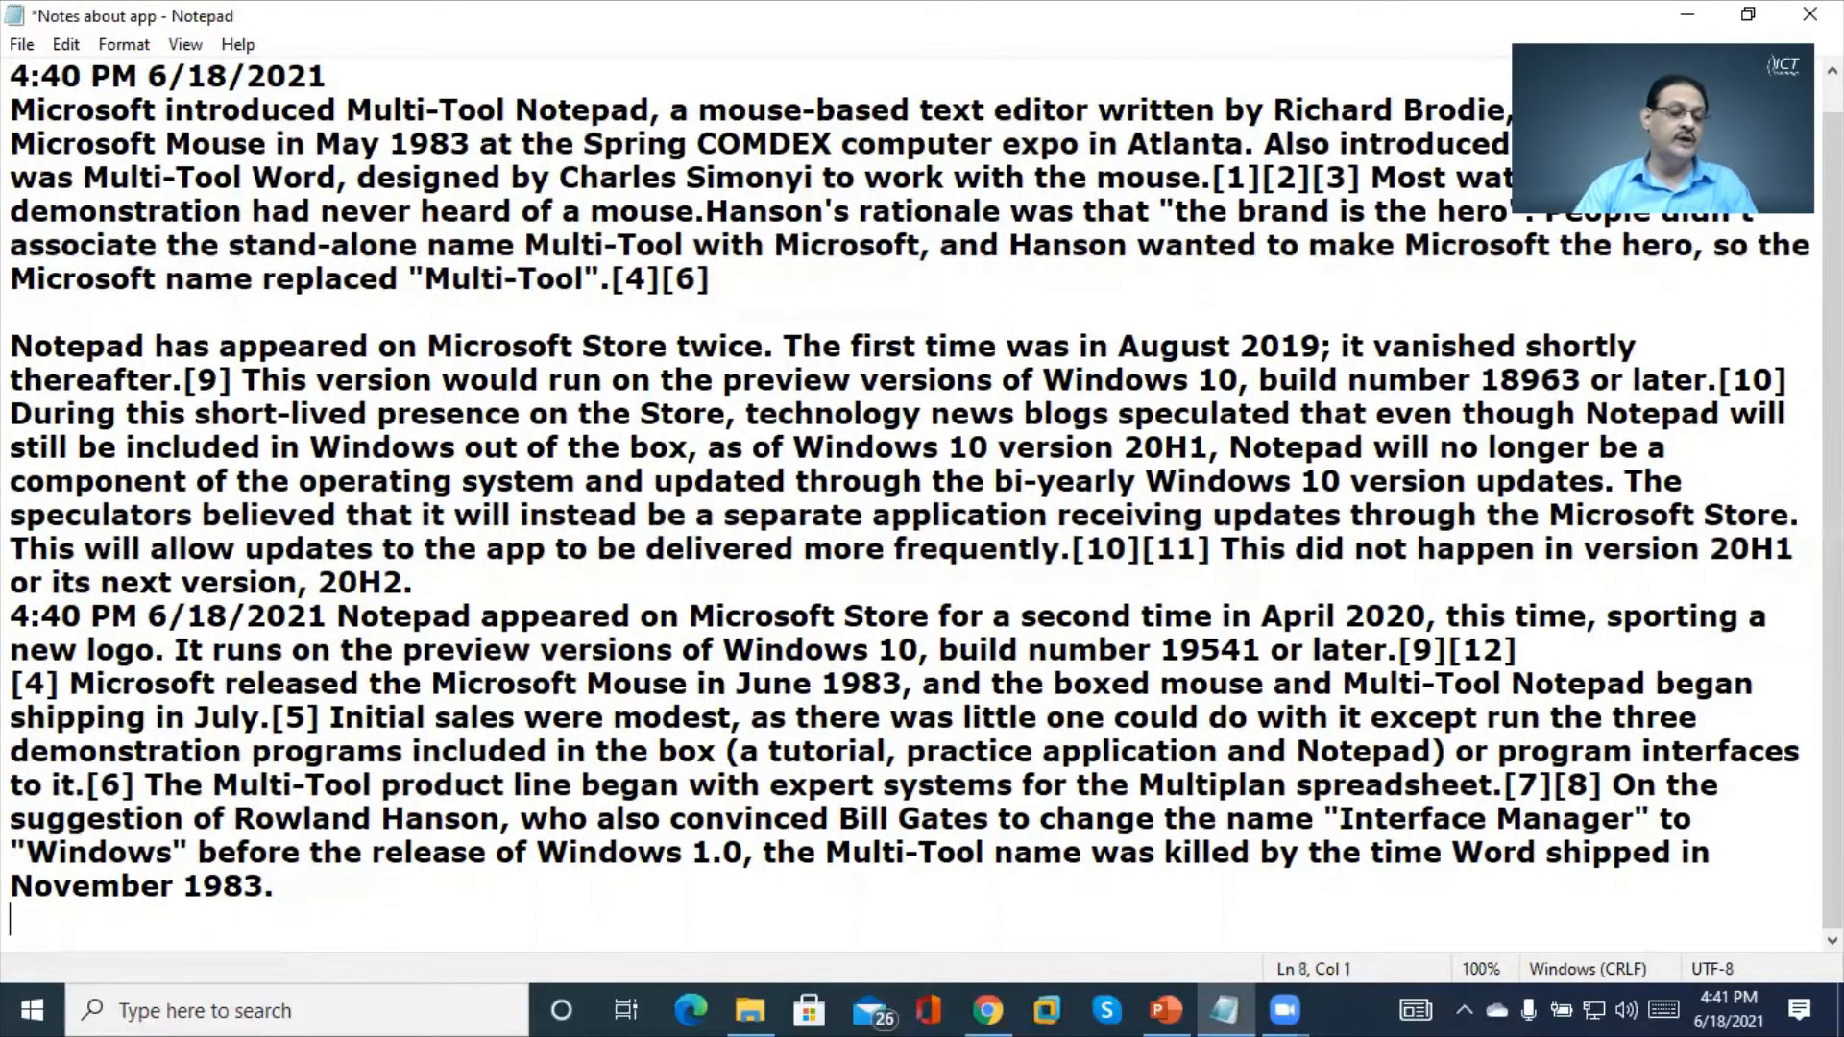
key("Up")
key("Up")
key("Up")
key("Up")
key("Up")
key("Up")
key("Up")
key("Up")
key("Up")
key("Up")
key("Up")
key("Up")
key("Up")
key("Up")
key("Up")
key("Up")
key("Up")
key("Up")
key("Up")
key("Up")
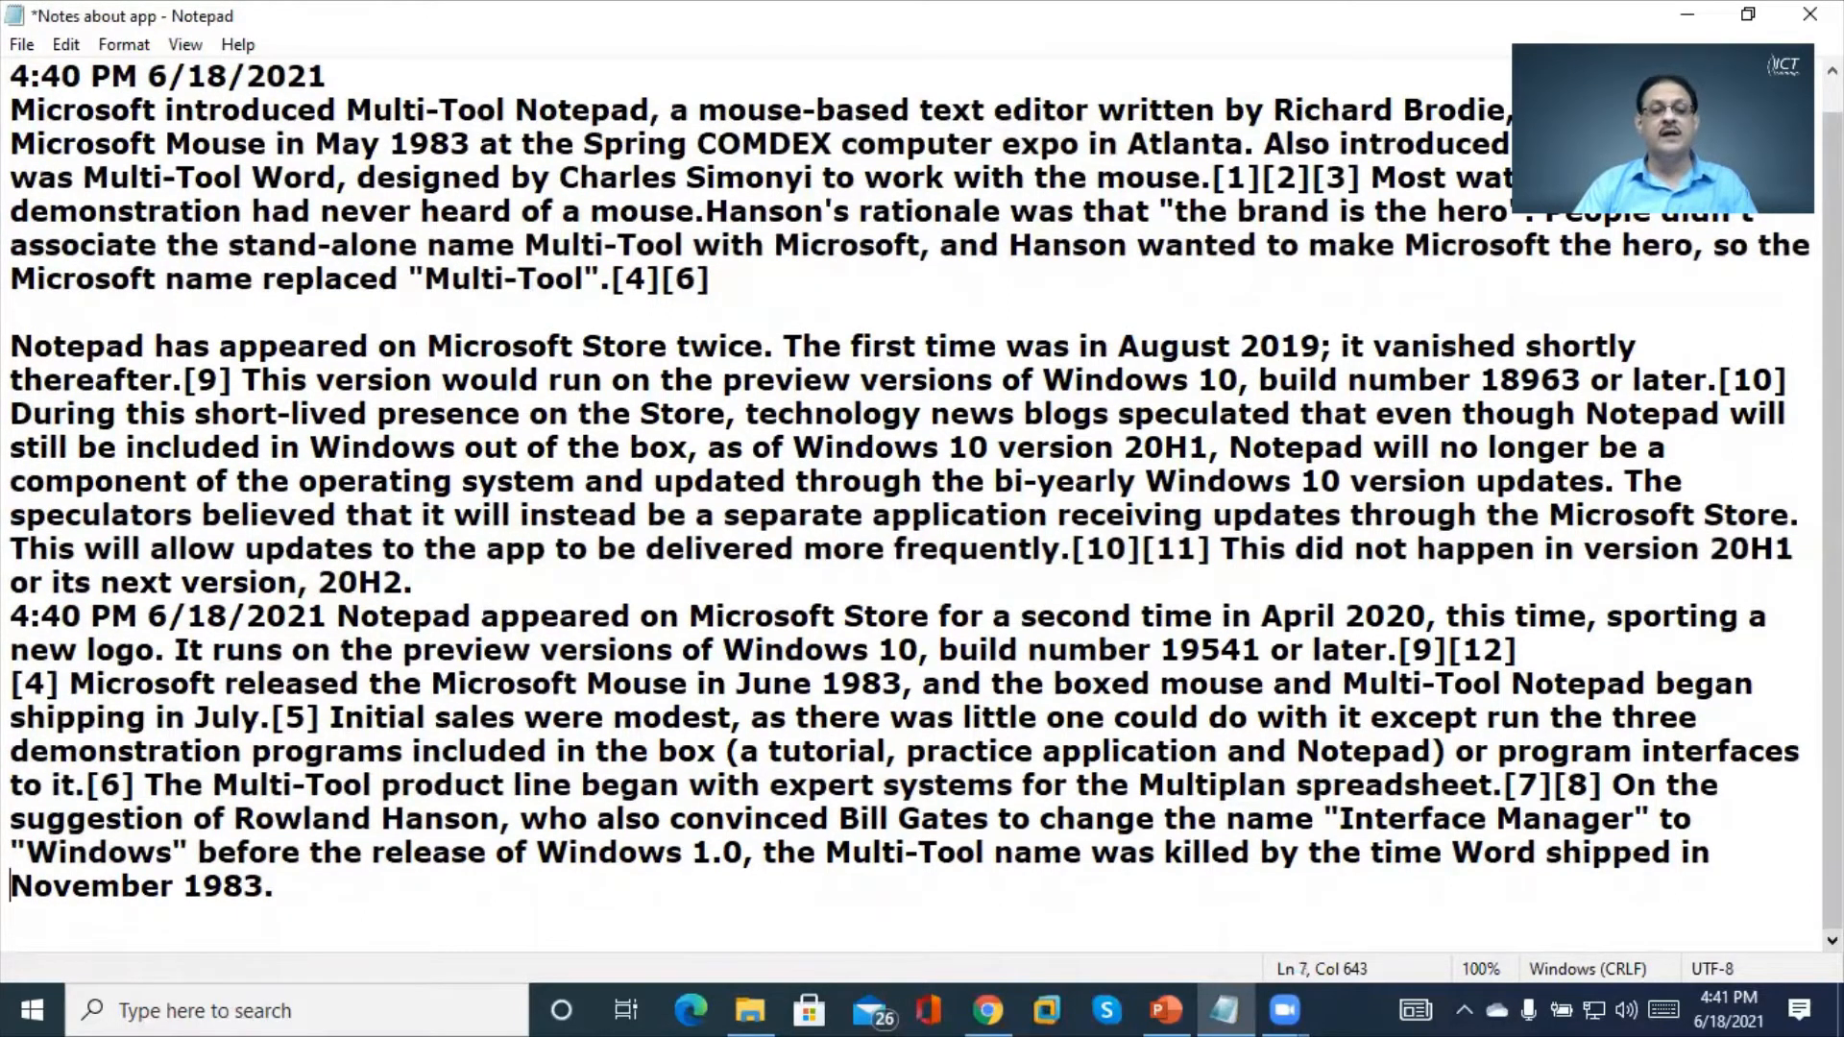
key("Right")
key("Right")
key("Right")
key("Right")
key("BackSpace")
key("BackSpace")
key("BackSpace")
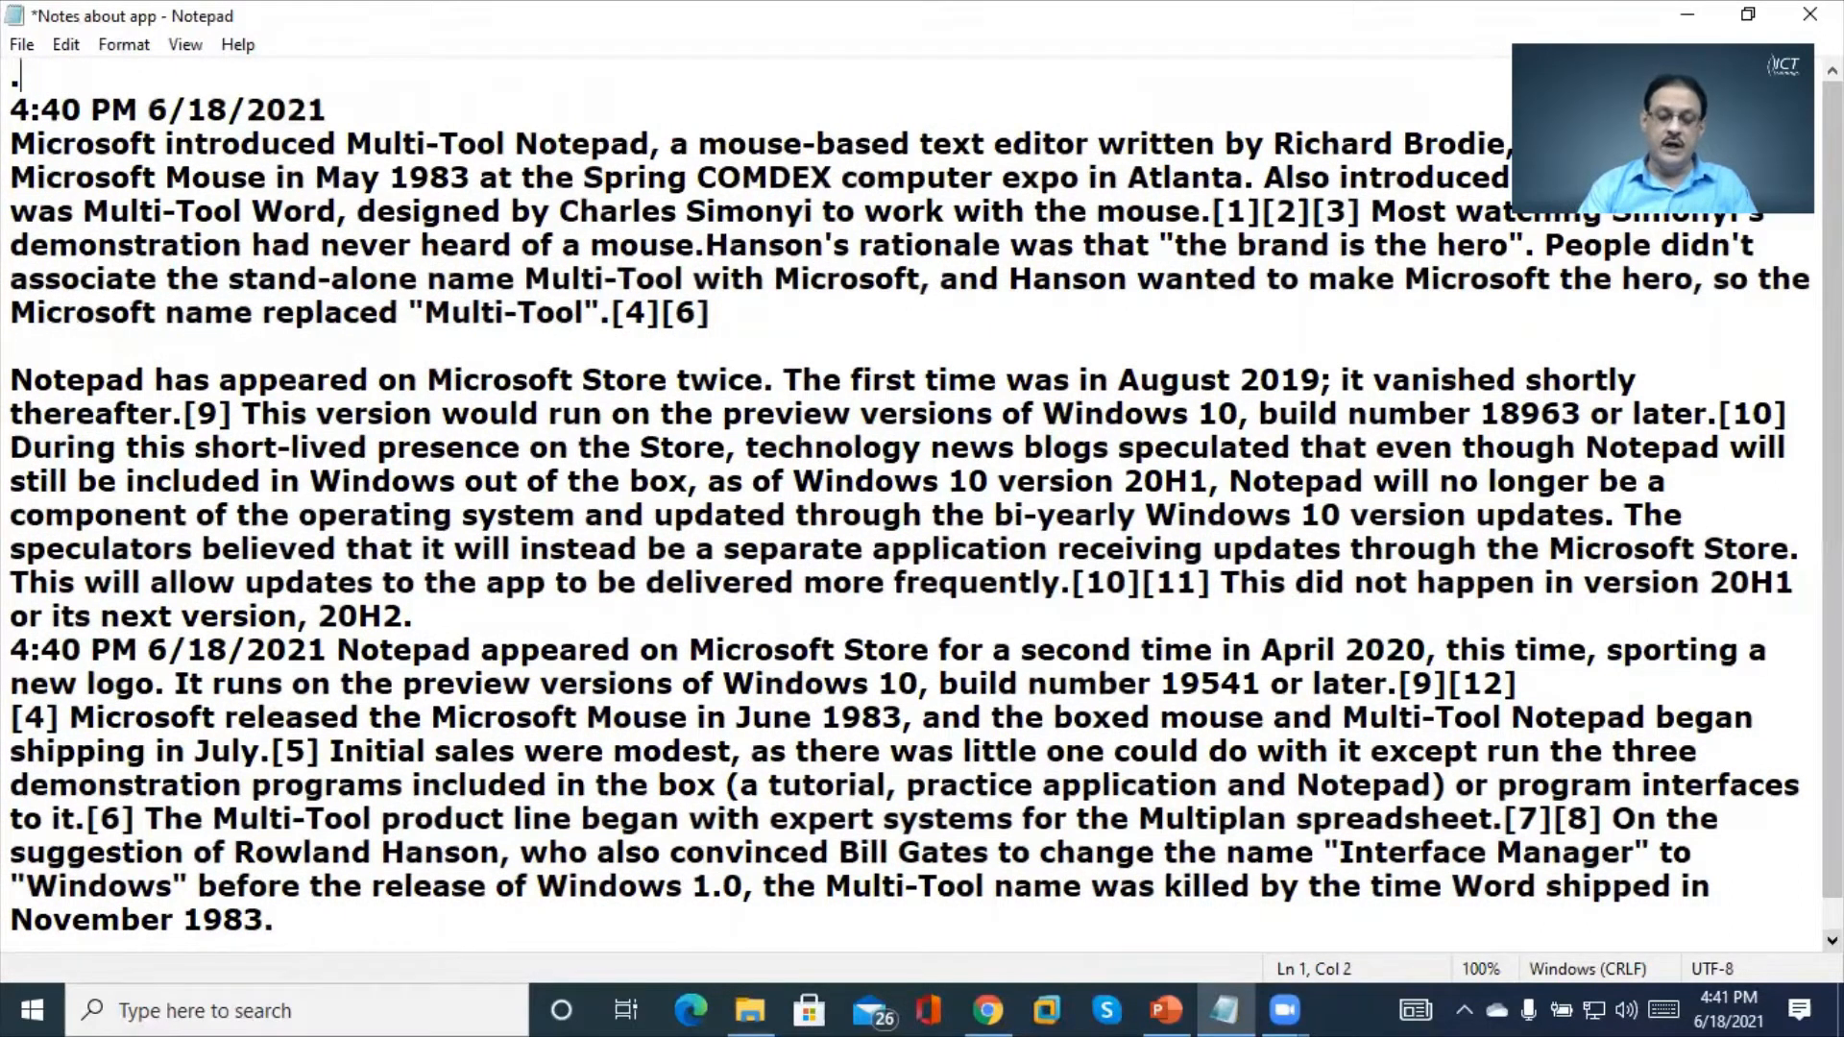
type("LOG")
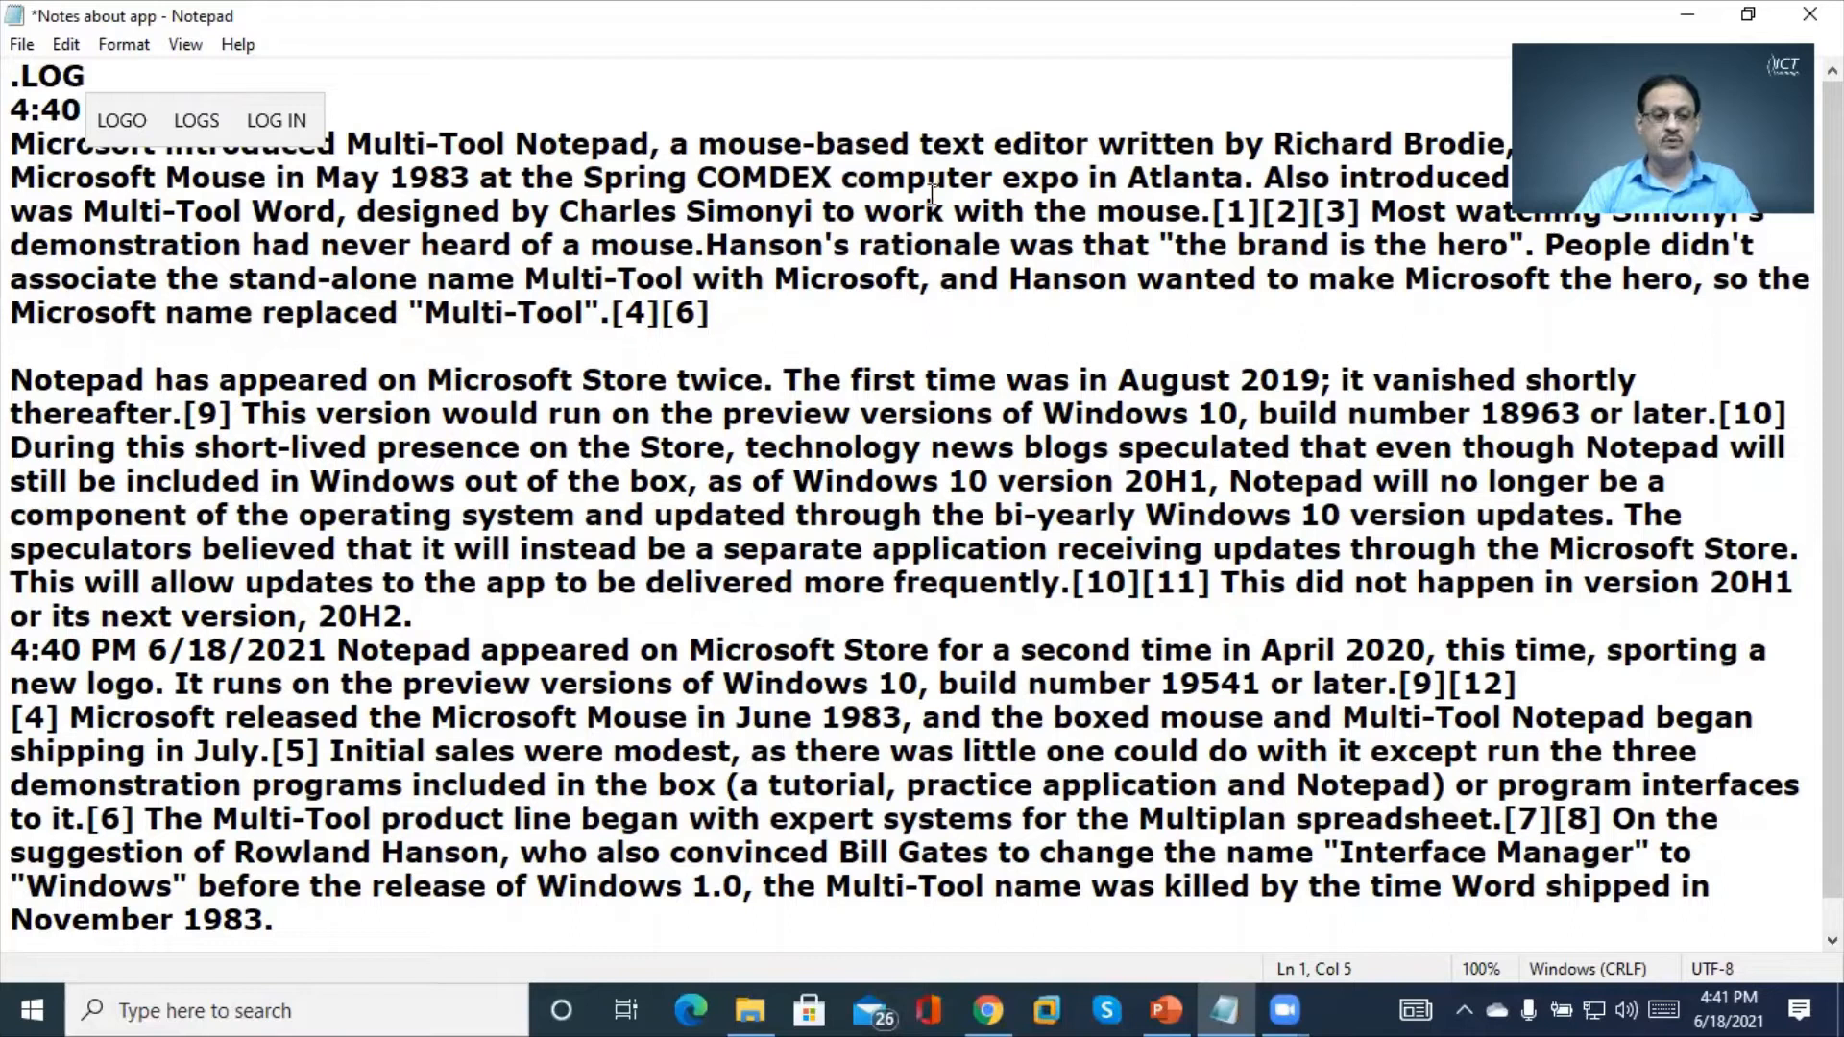
Save and close Notepad, then reopen Notes about app maximized
double_click(13, 19)
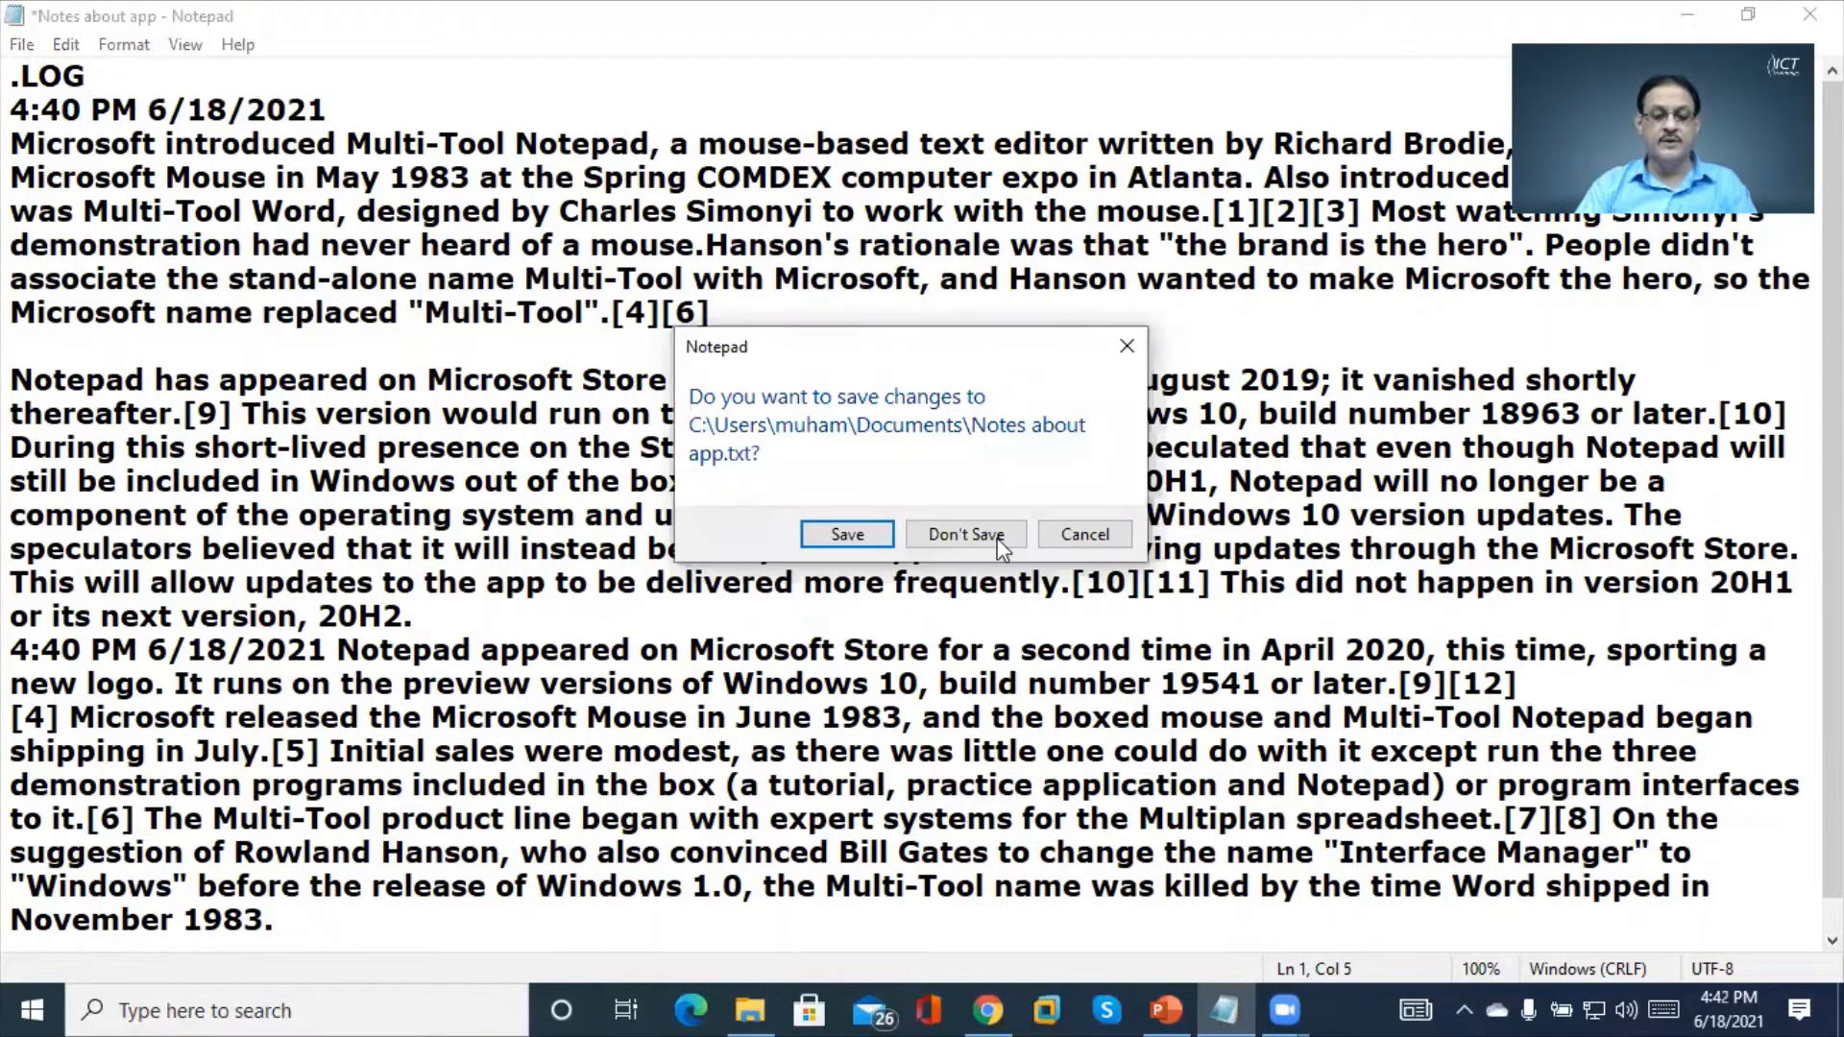
left_click(815, 536)
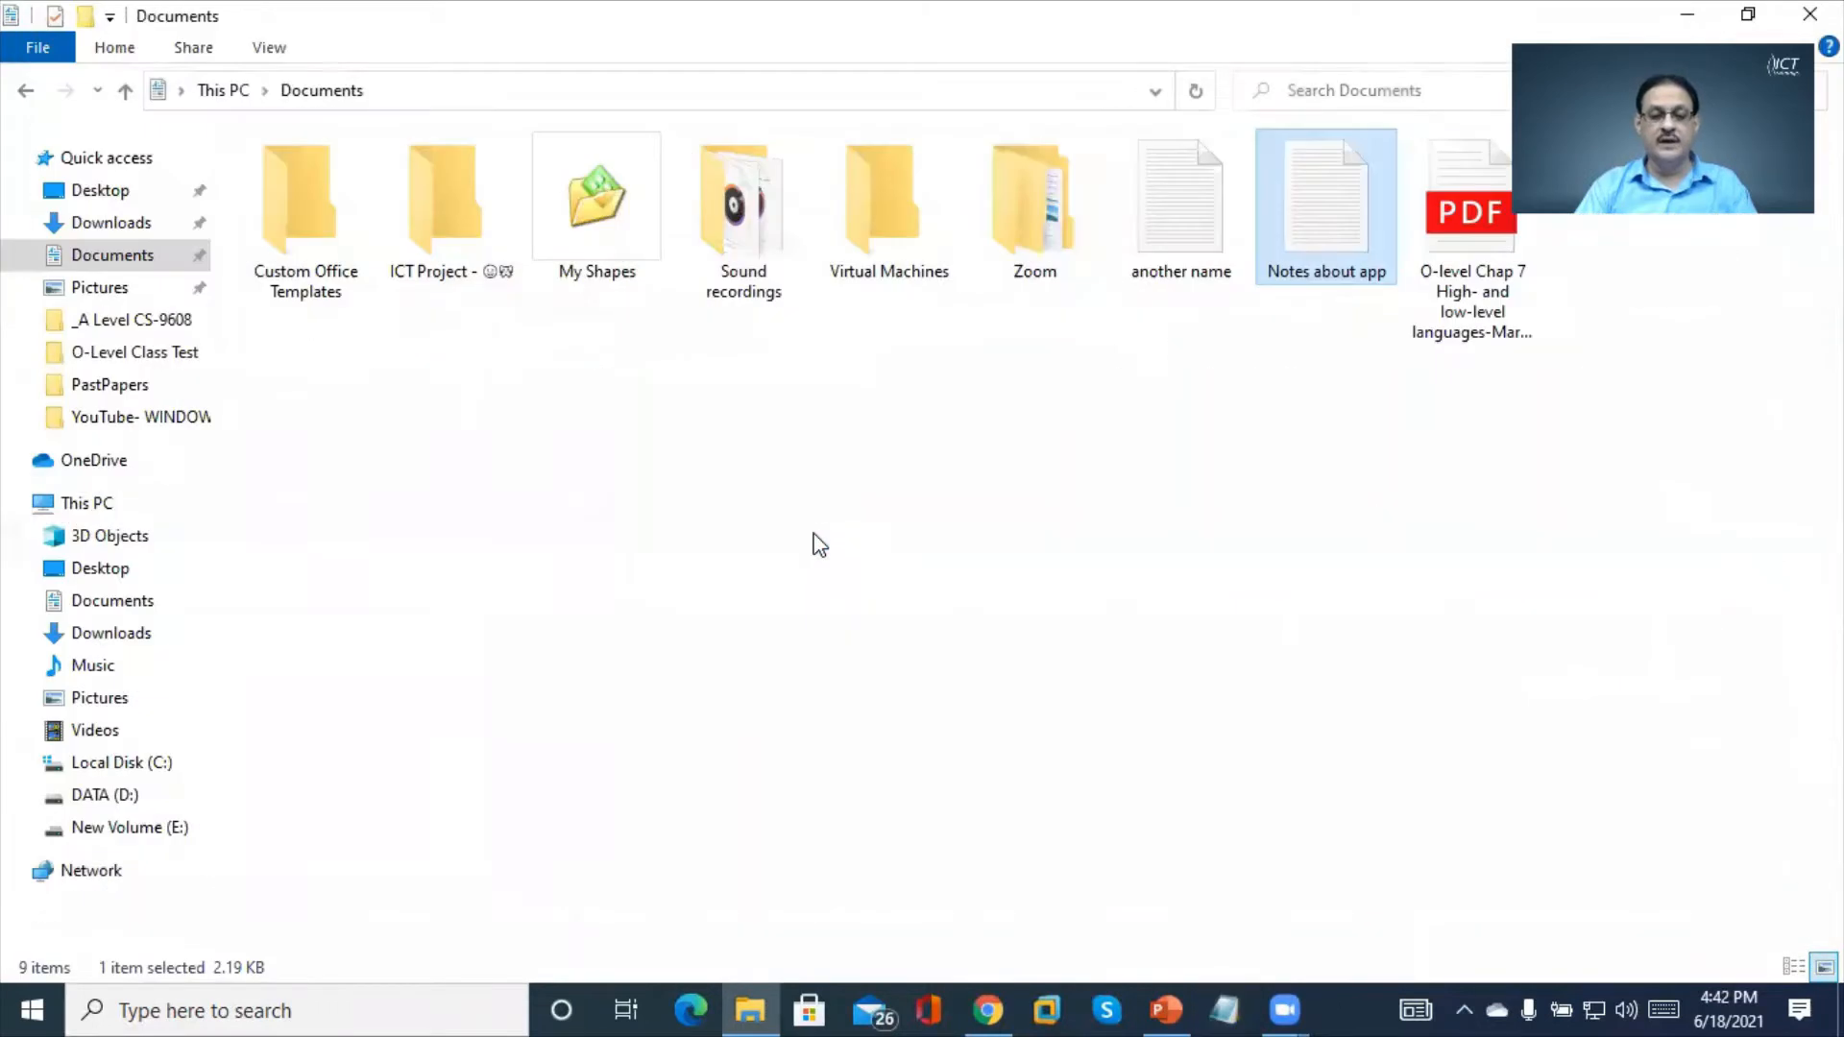
double_click(1347, 241)
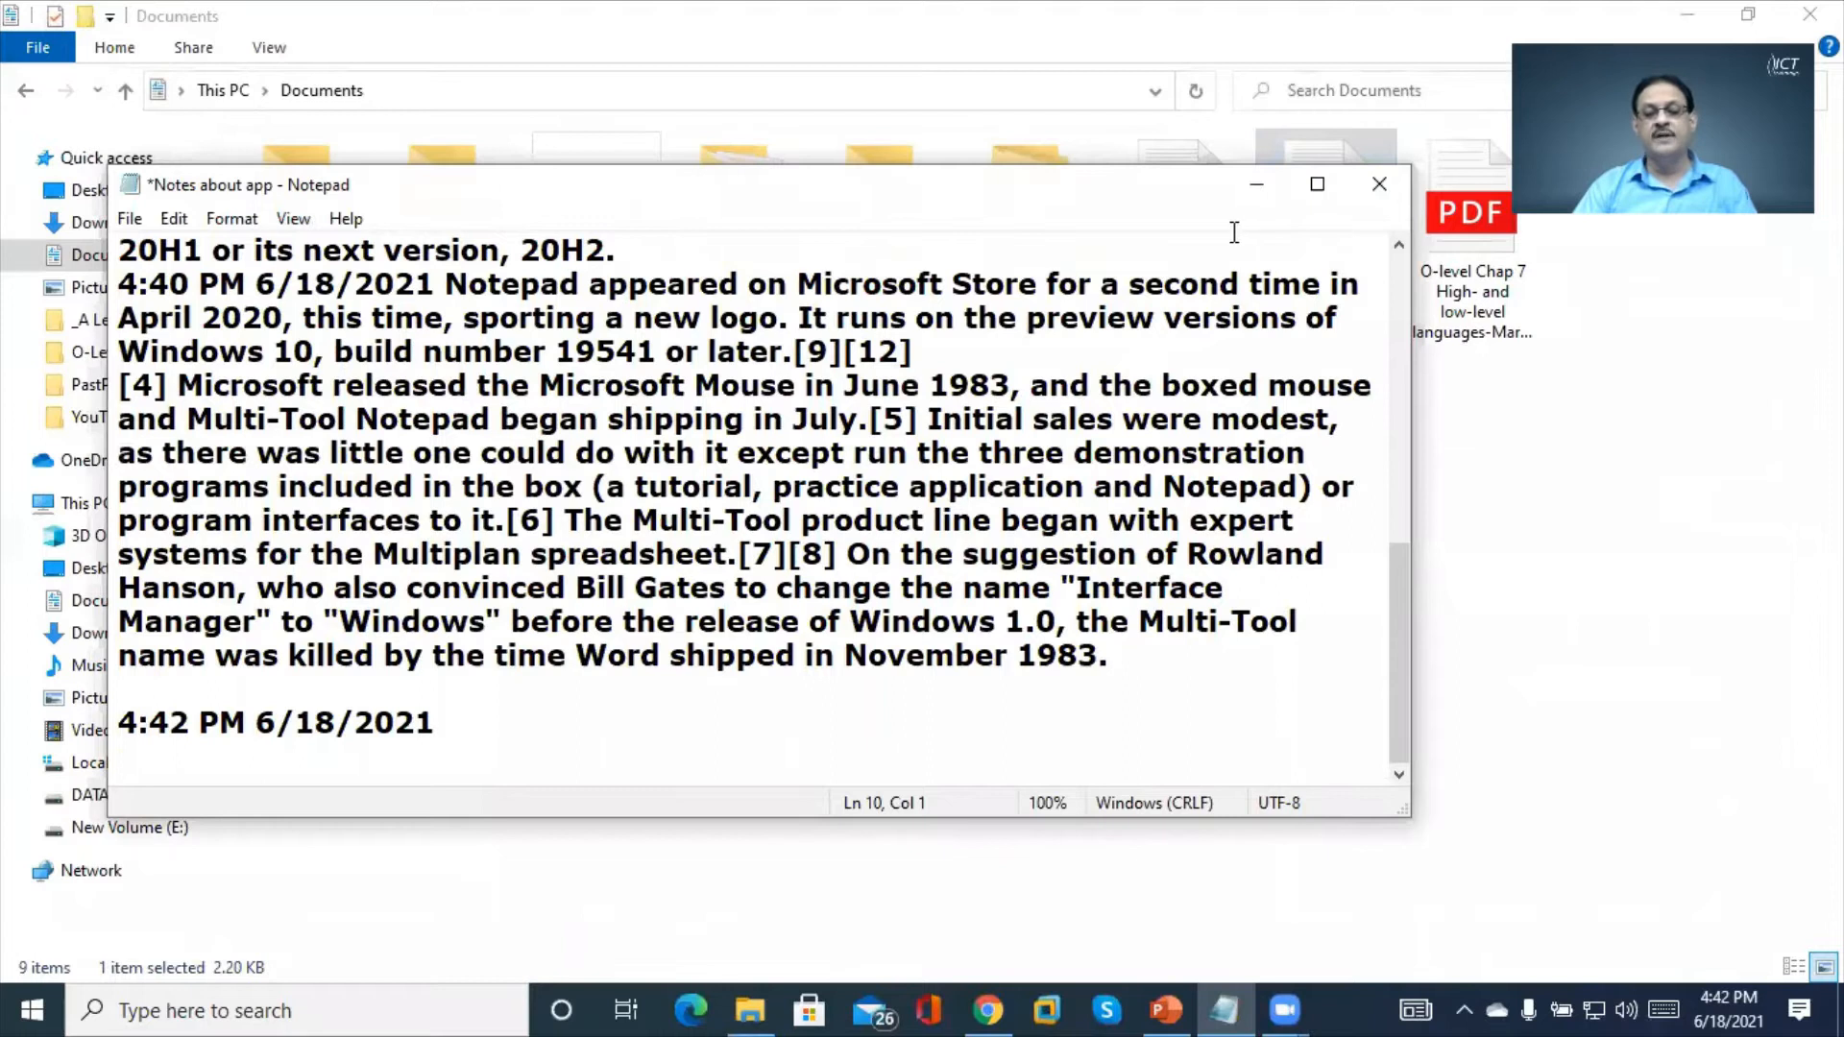
left_click(1317, 184)
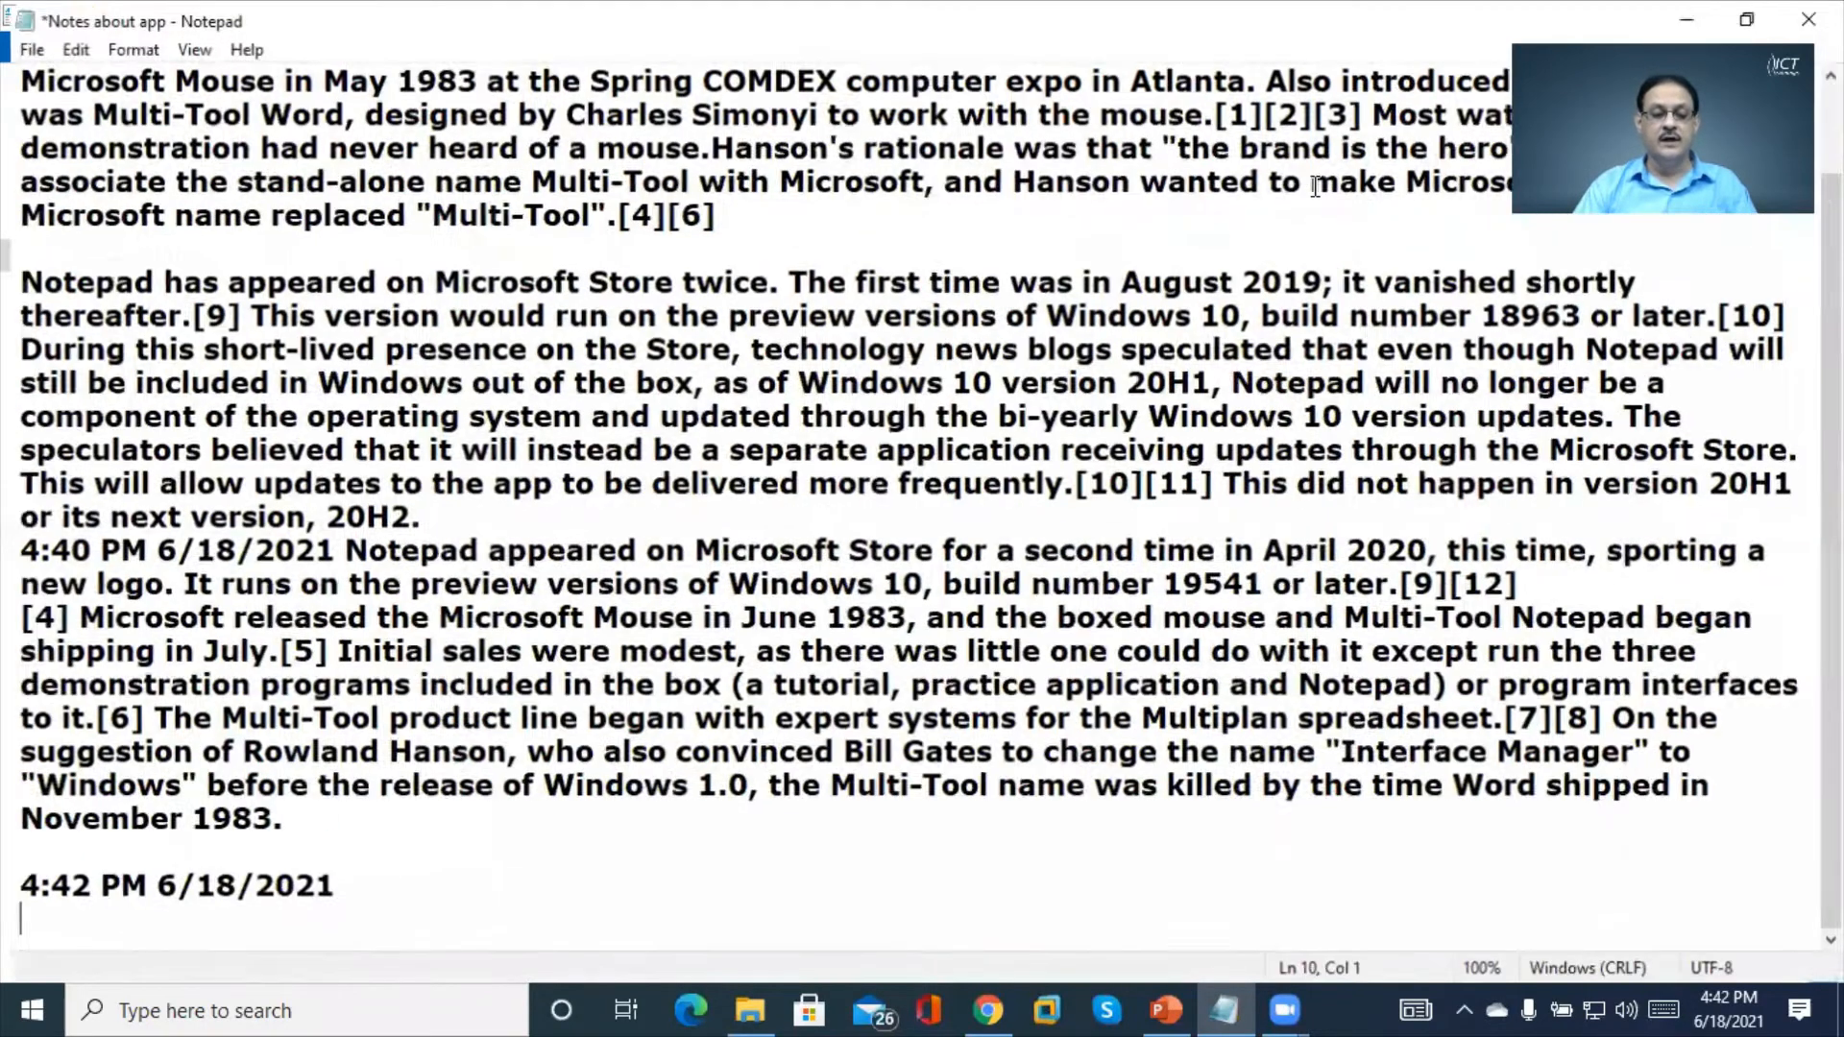
Inspect the new 4:42 PM 6/18/2021 timestamp line, then return to the top
key("Up")
key("Down")
key("Up")
key("Right")
key("Right")
key("Right")
key("Right")
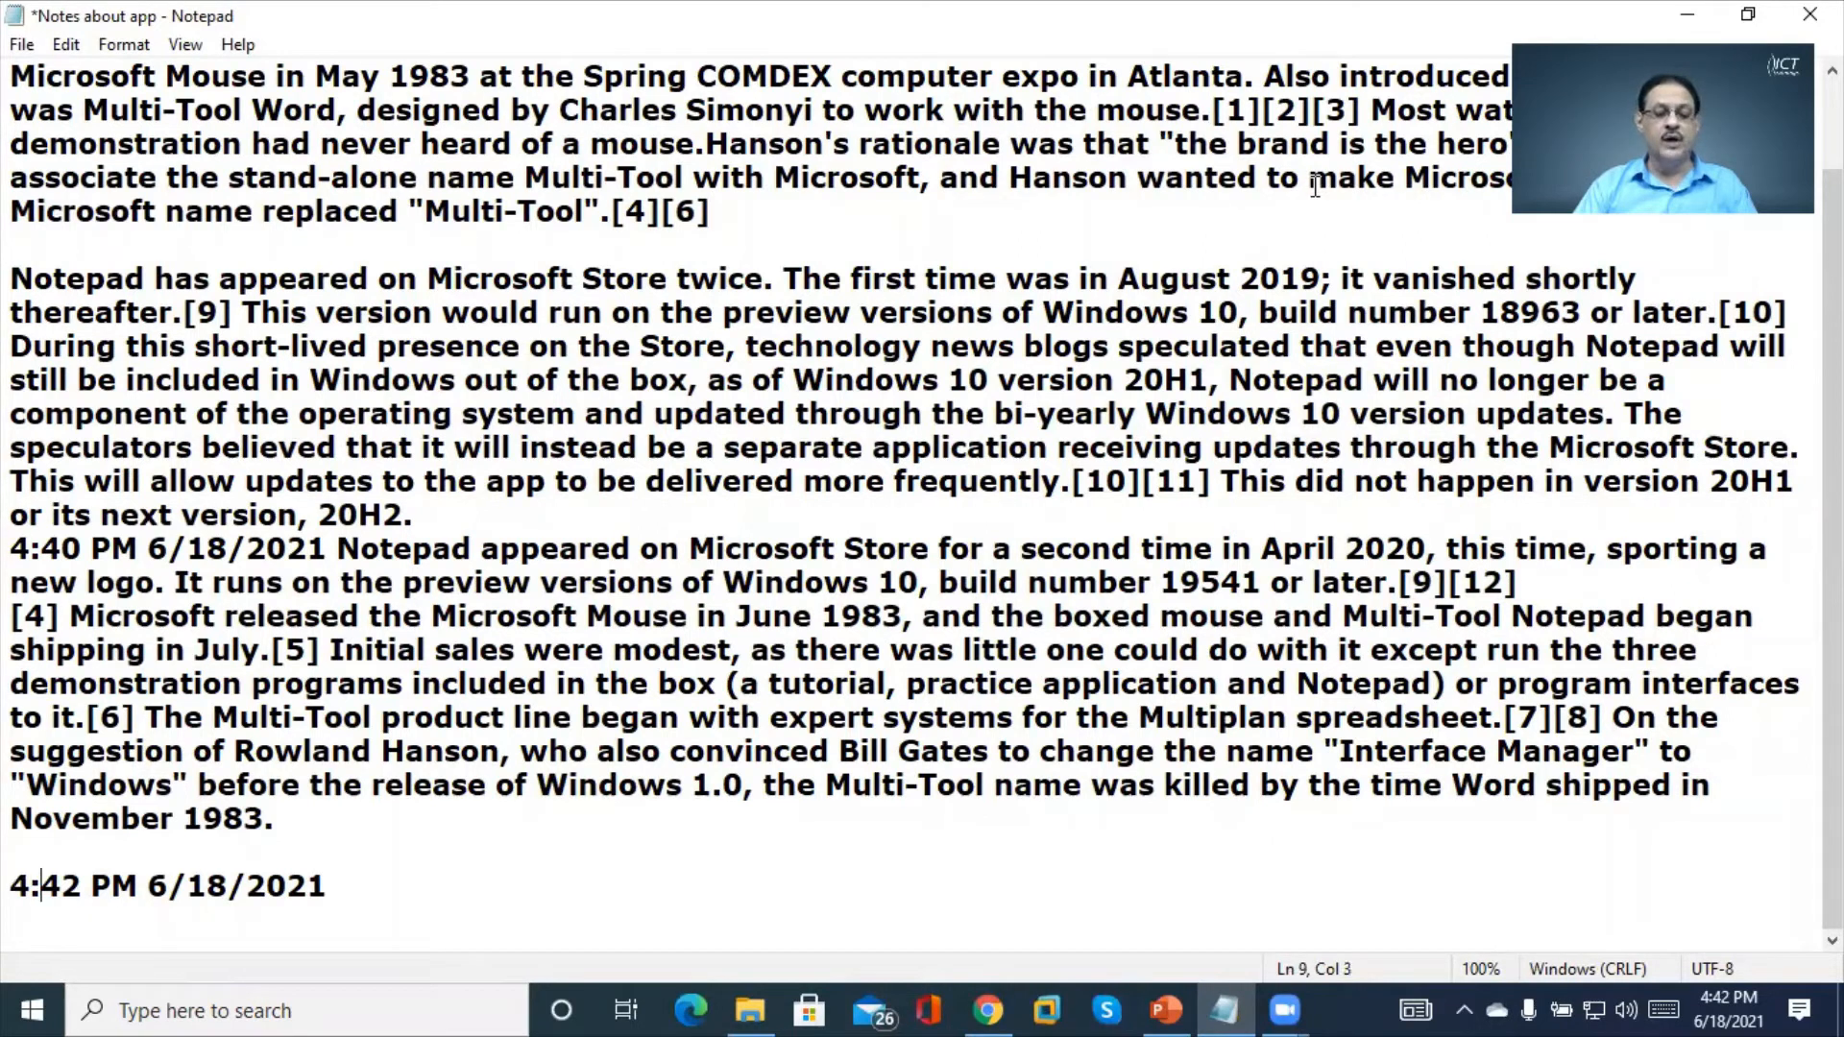
key("Up")
key("Up")
key("Up")
key("Up")
key("Up")
key("Up")
key("Up")
key("Up")
key("Up")
key("Up")
key("Up")
key("Up")
key("Up")
key("Up")
key("Up")
key("Up")
key("Up")
key("Up")
key("Up")
key("Up")
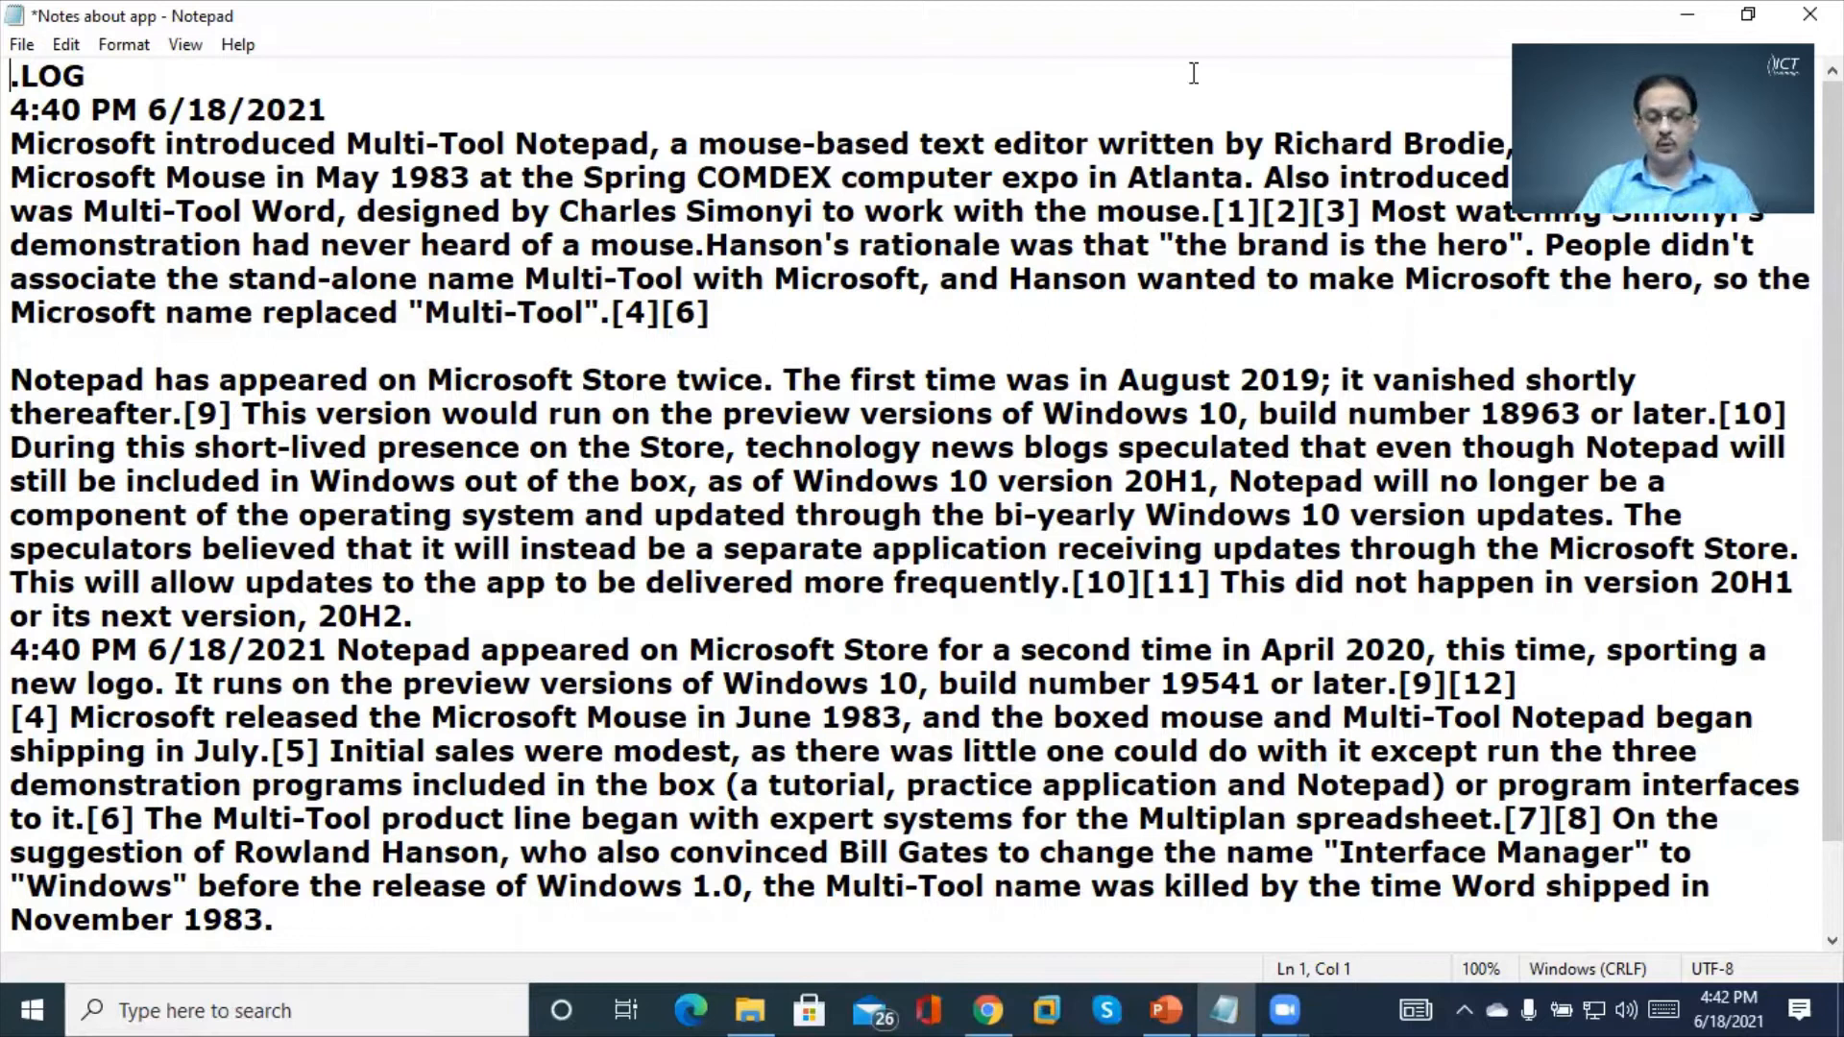
left_click(69, 48)
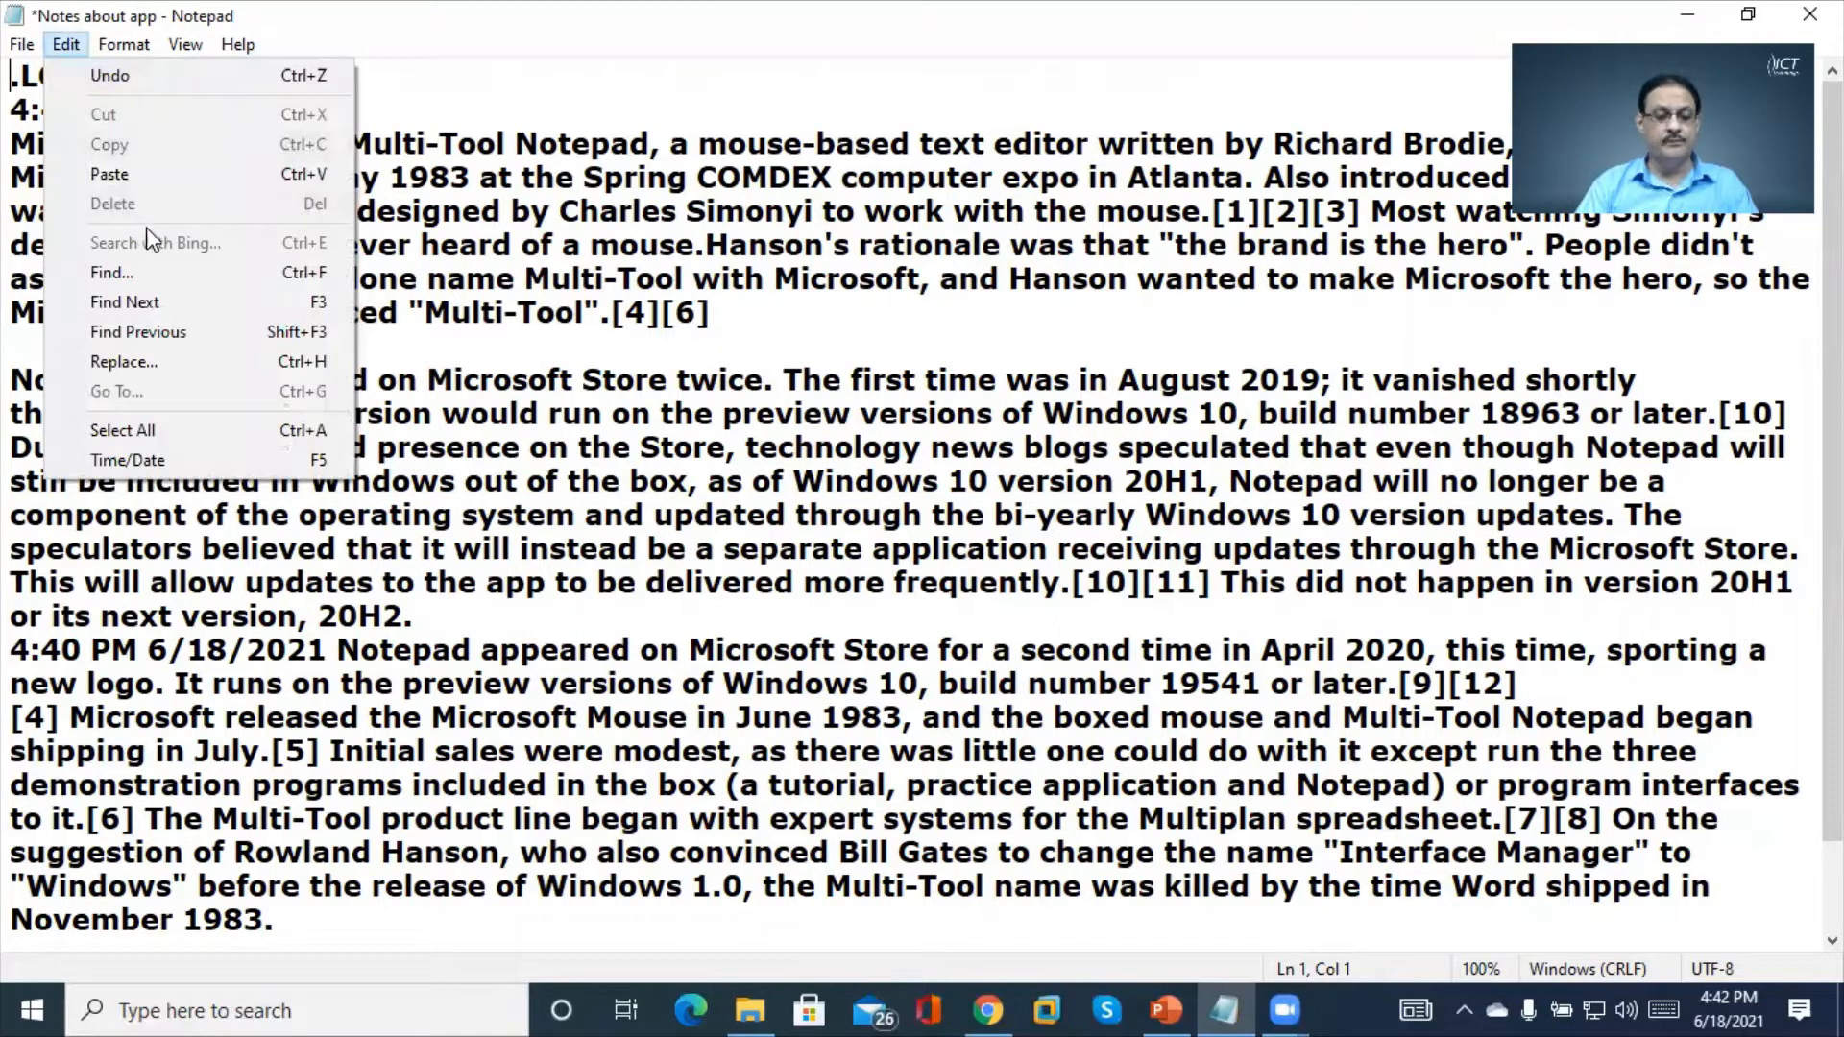
left_click(107, 273)
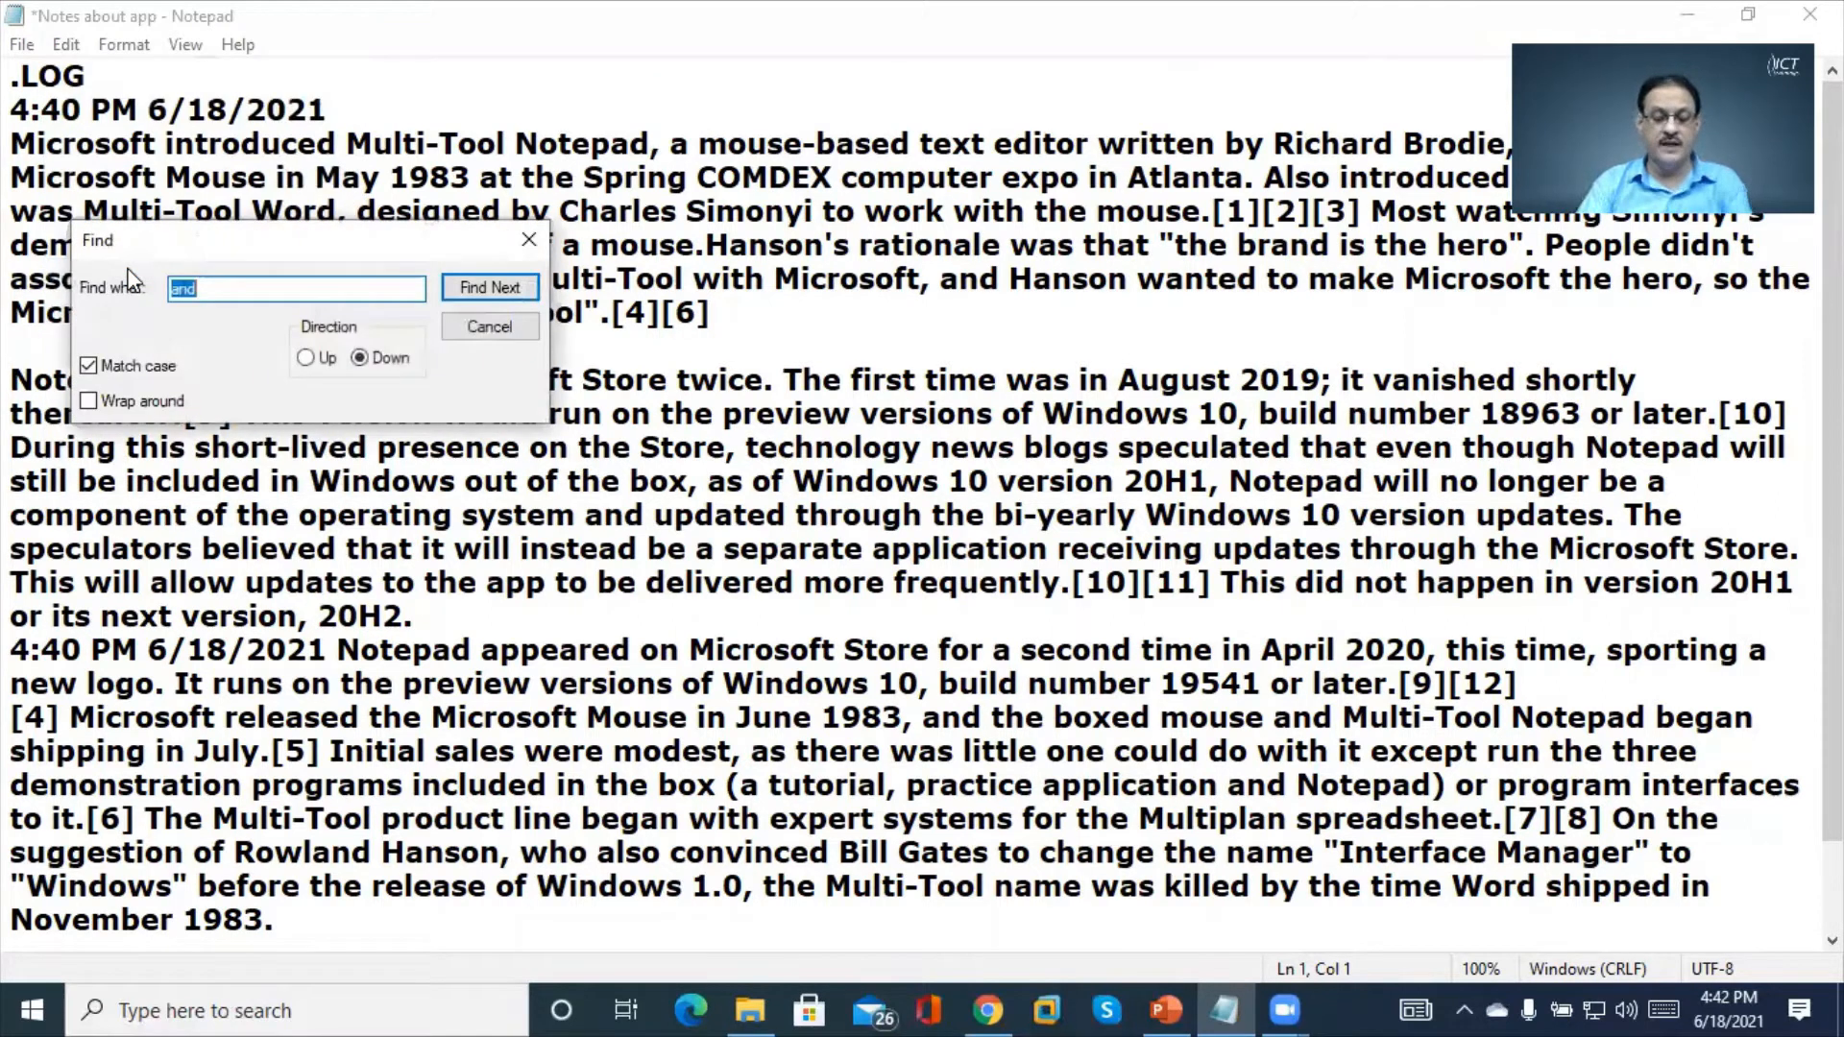
type("Mi")
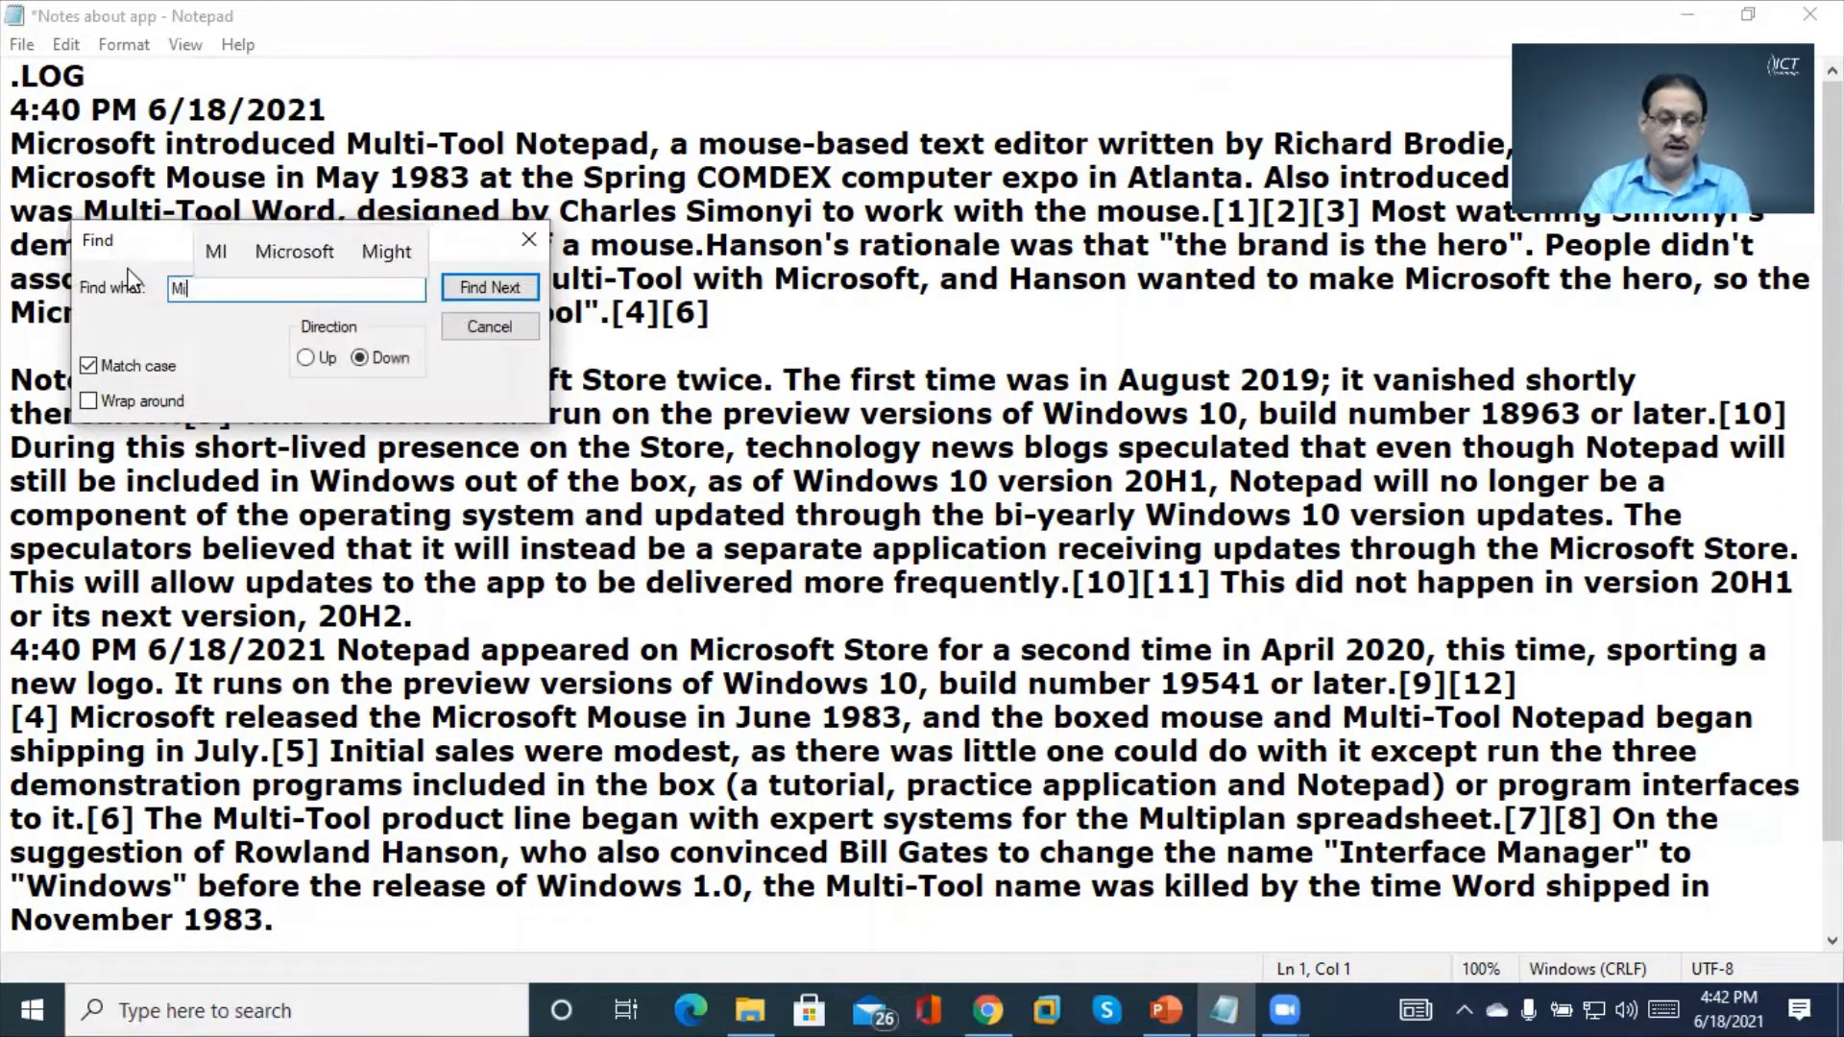
type("c")
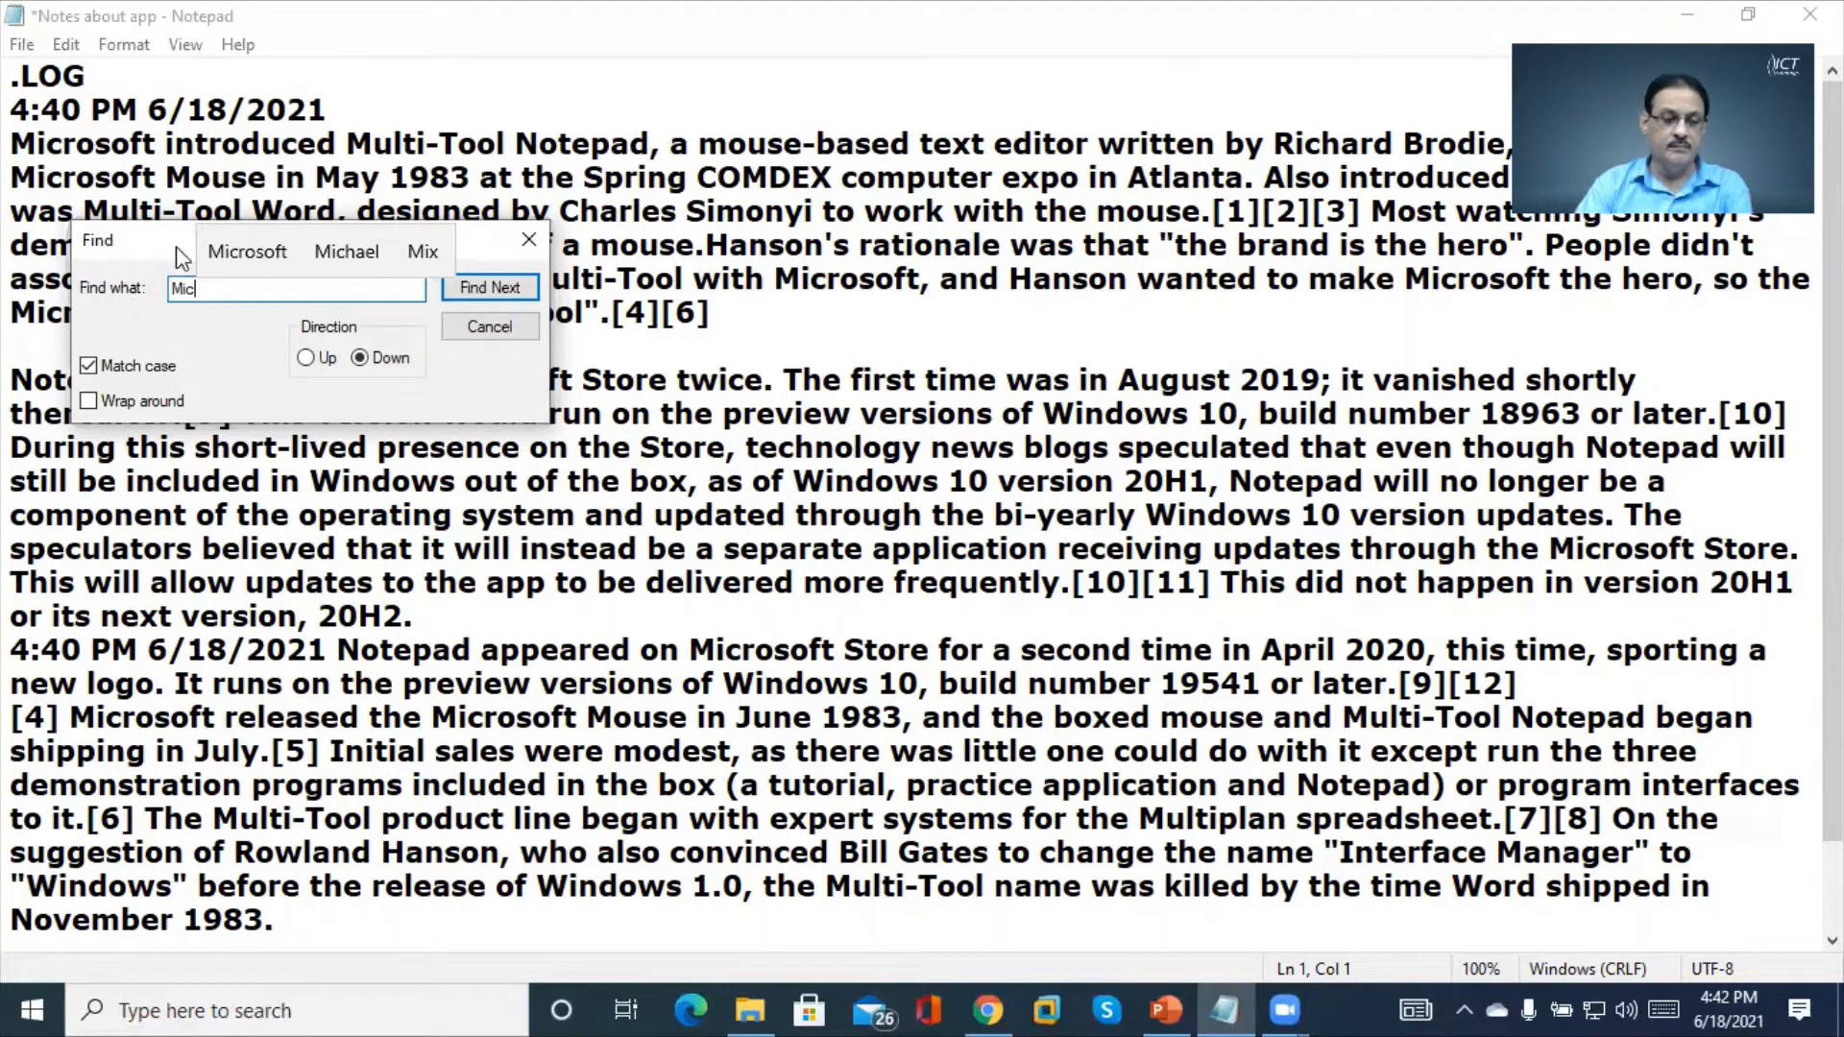
left_click(230, 248)
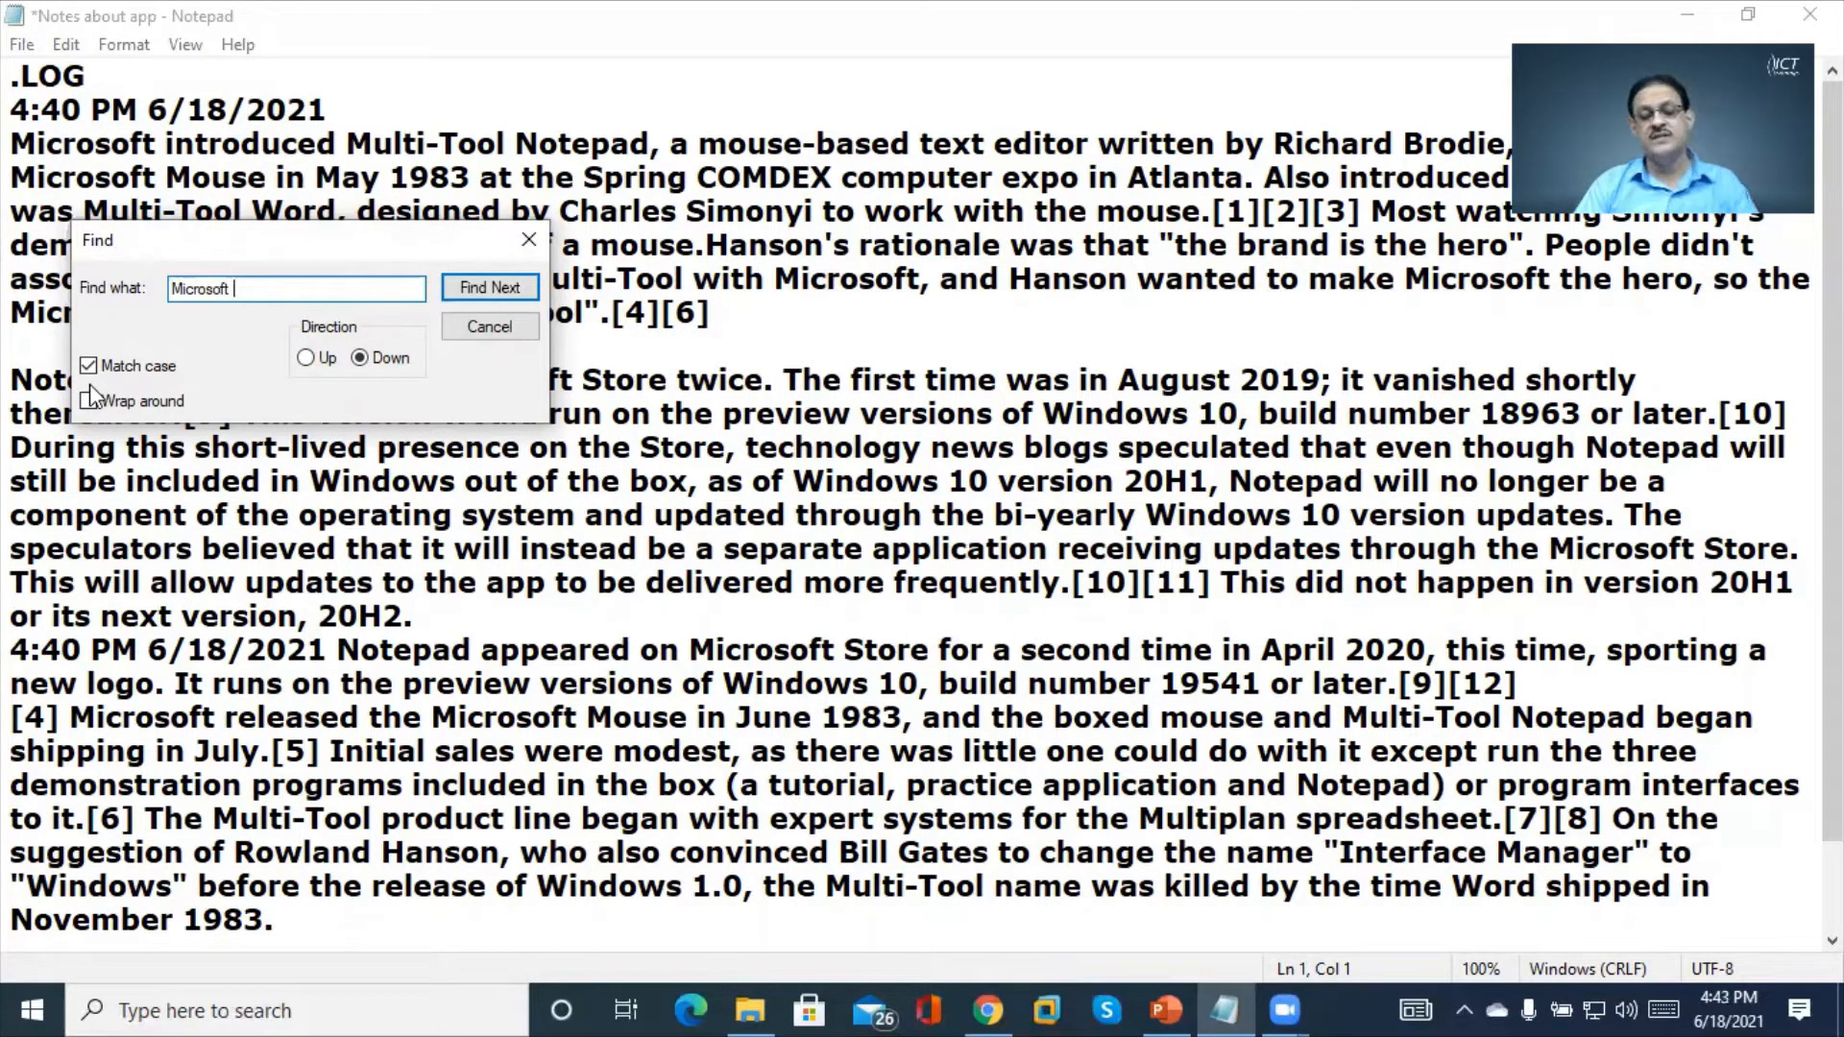
double_click(246, 288)
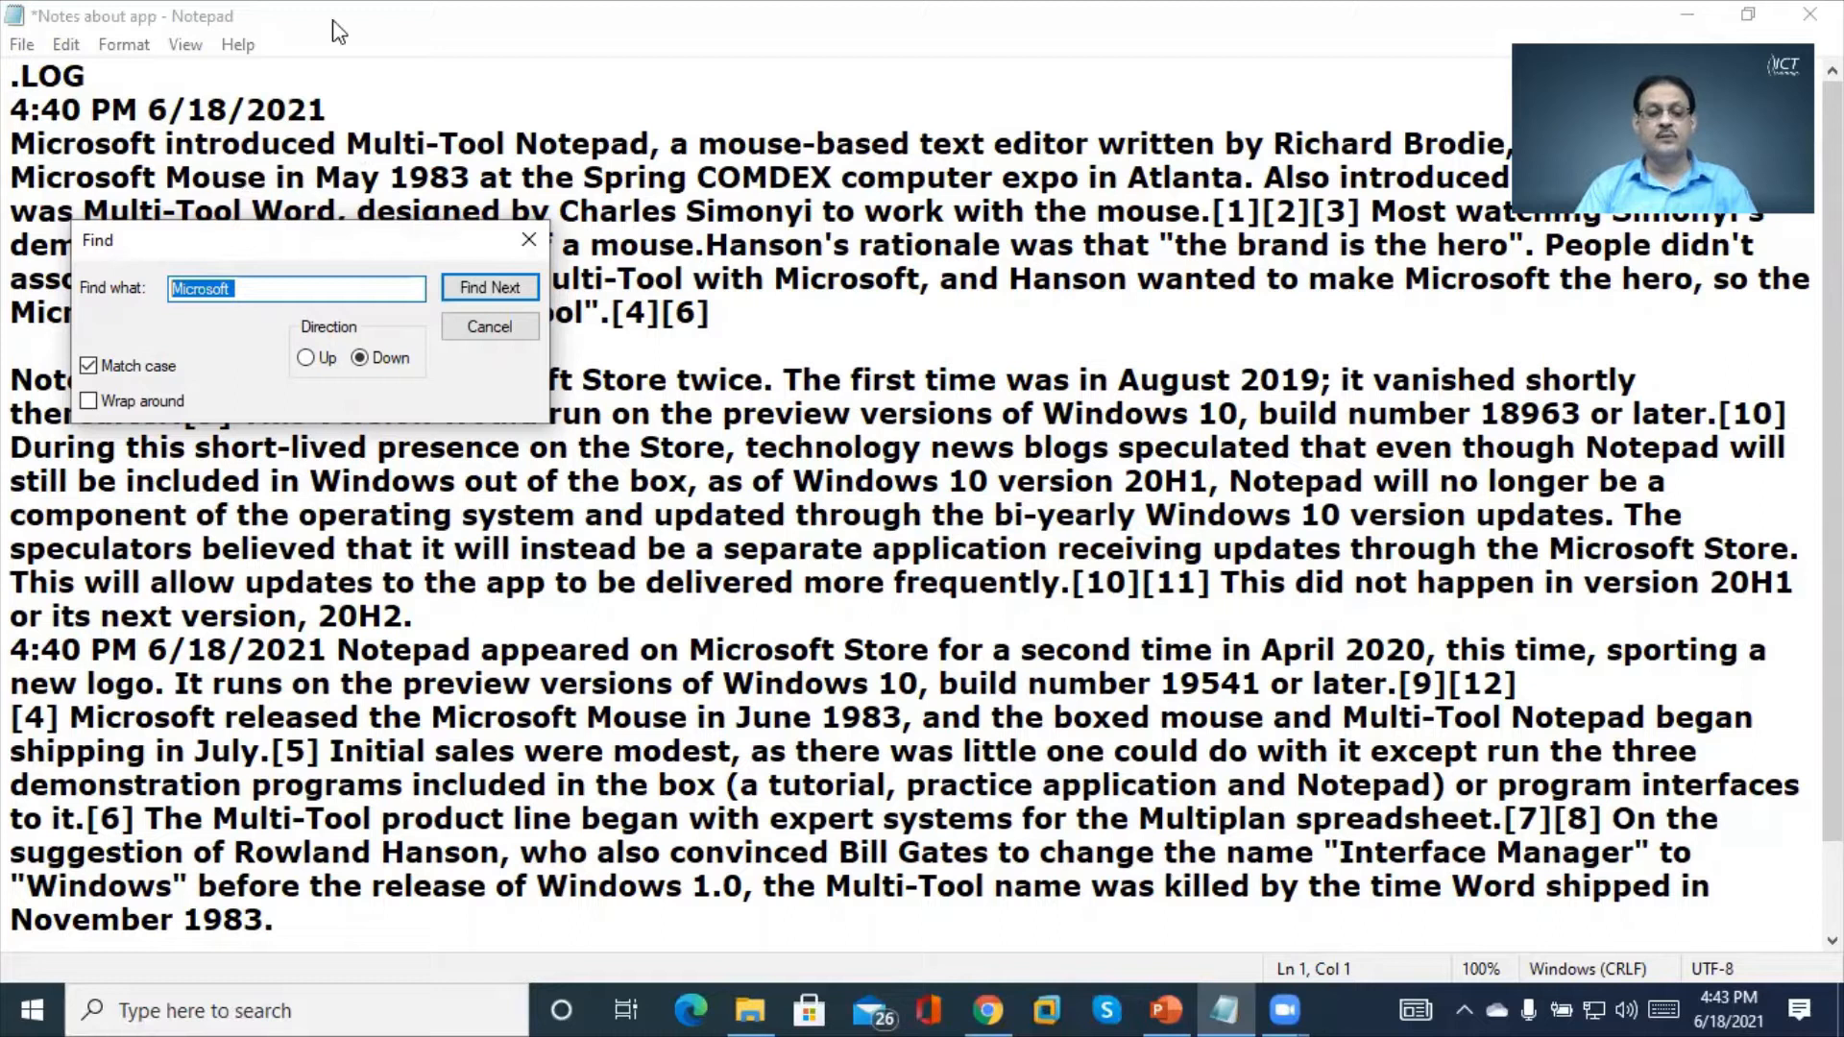
left_click(498, 289)
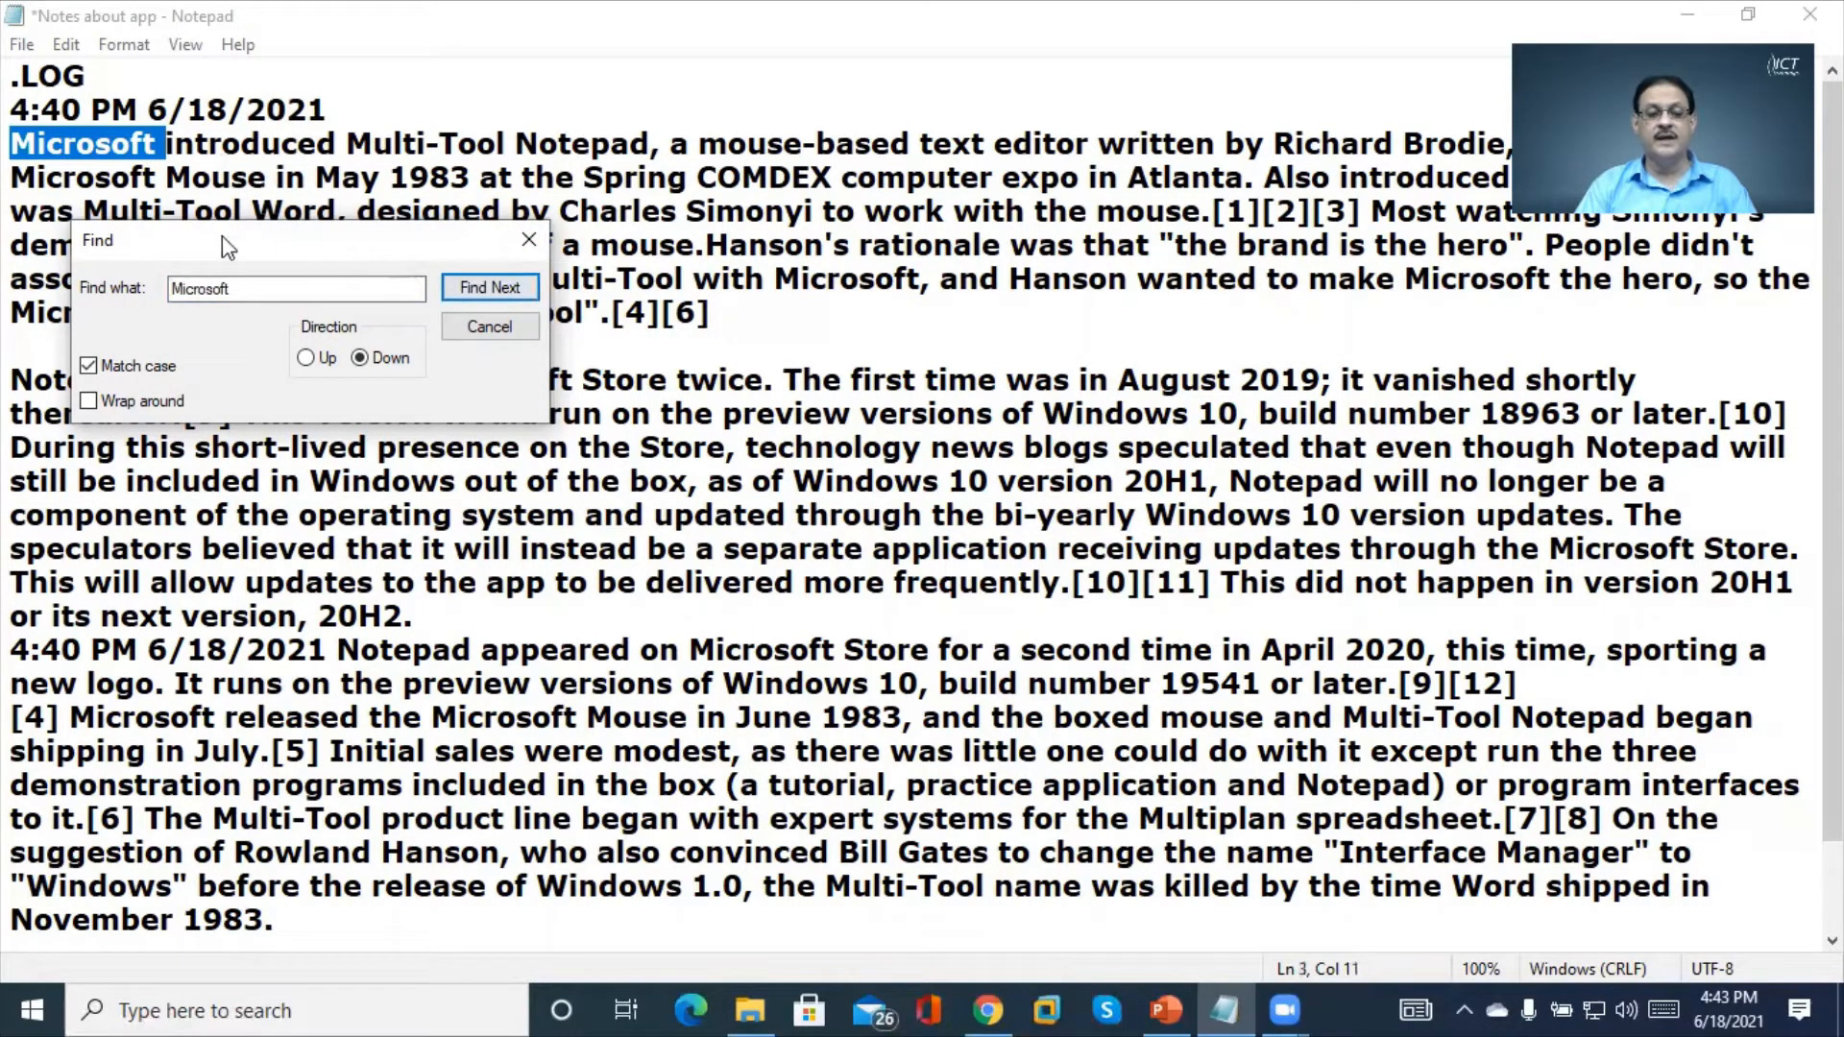
left_click_drag(246, 263, 420, 522)
left_click(648, 546)
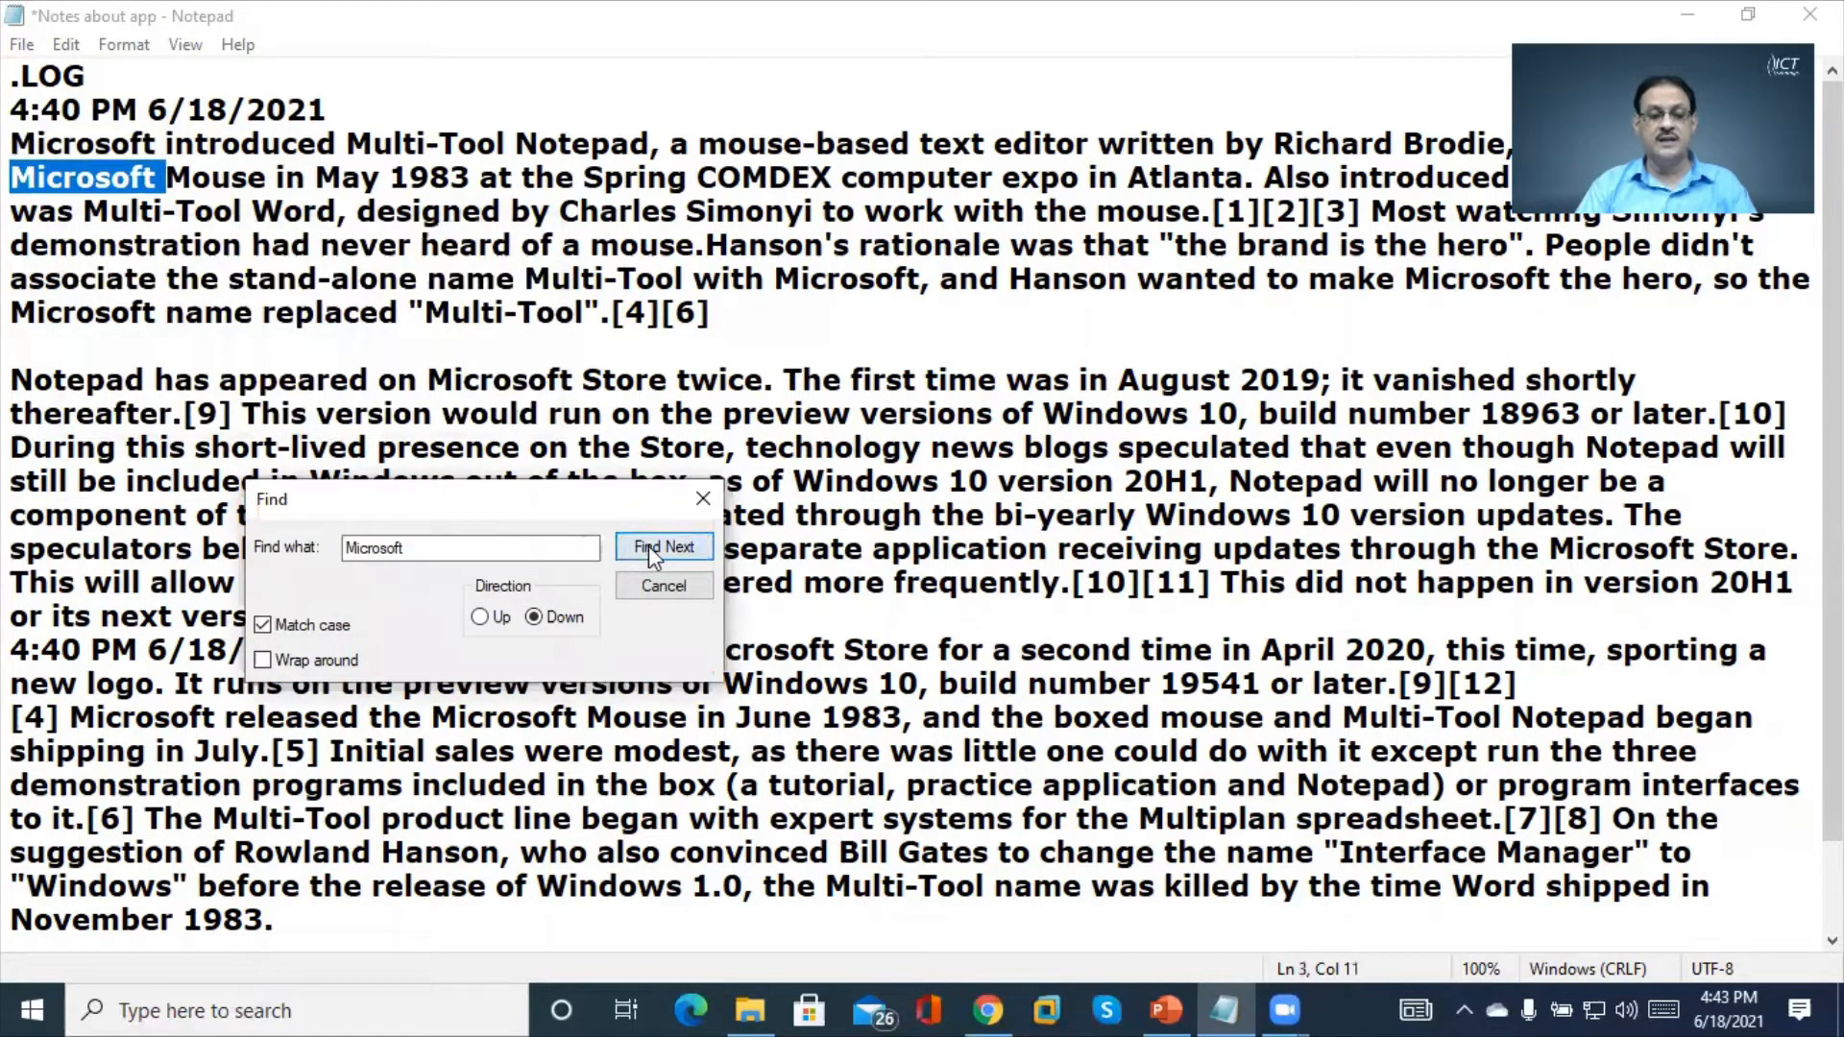
left_click(648, 545)
left_click(648, 546)
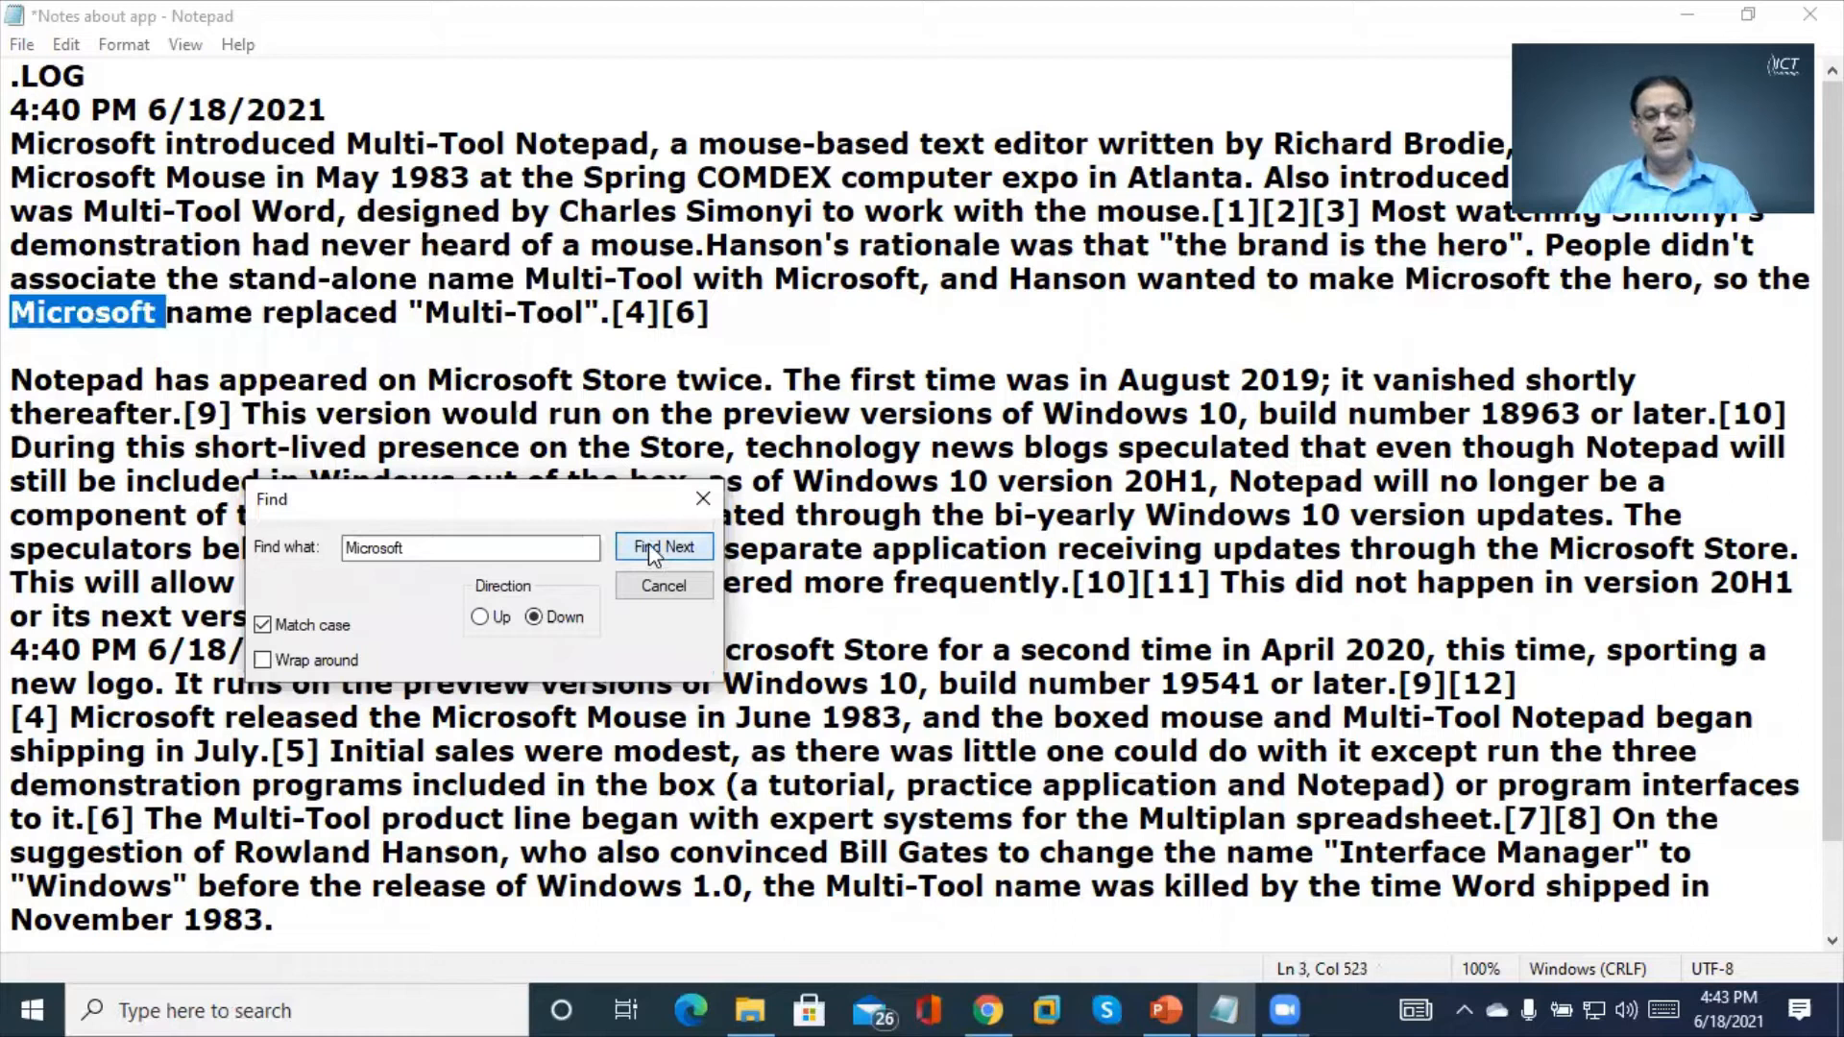
left_click(648, 546)
left_click(649, 545)
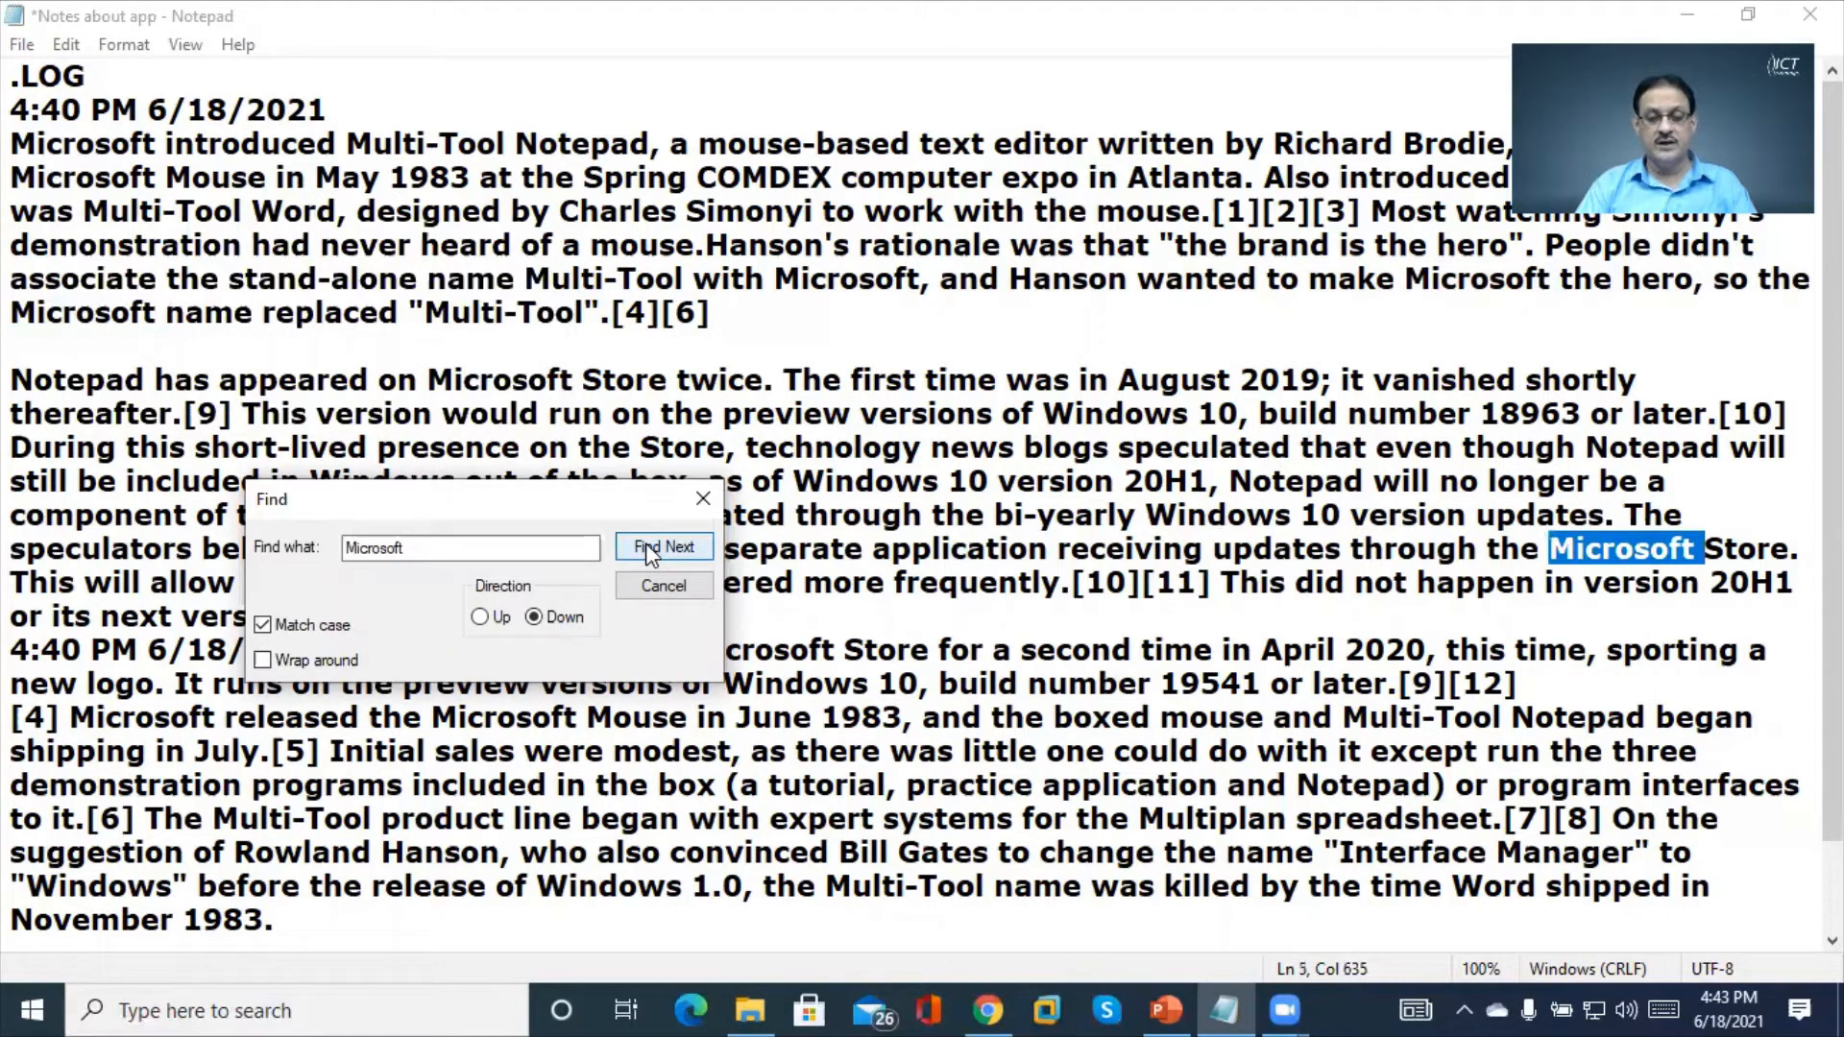
left_click(648, 547)
left_click(479, 618)
left_click(648, 547)
left_click(648, 548)
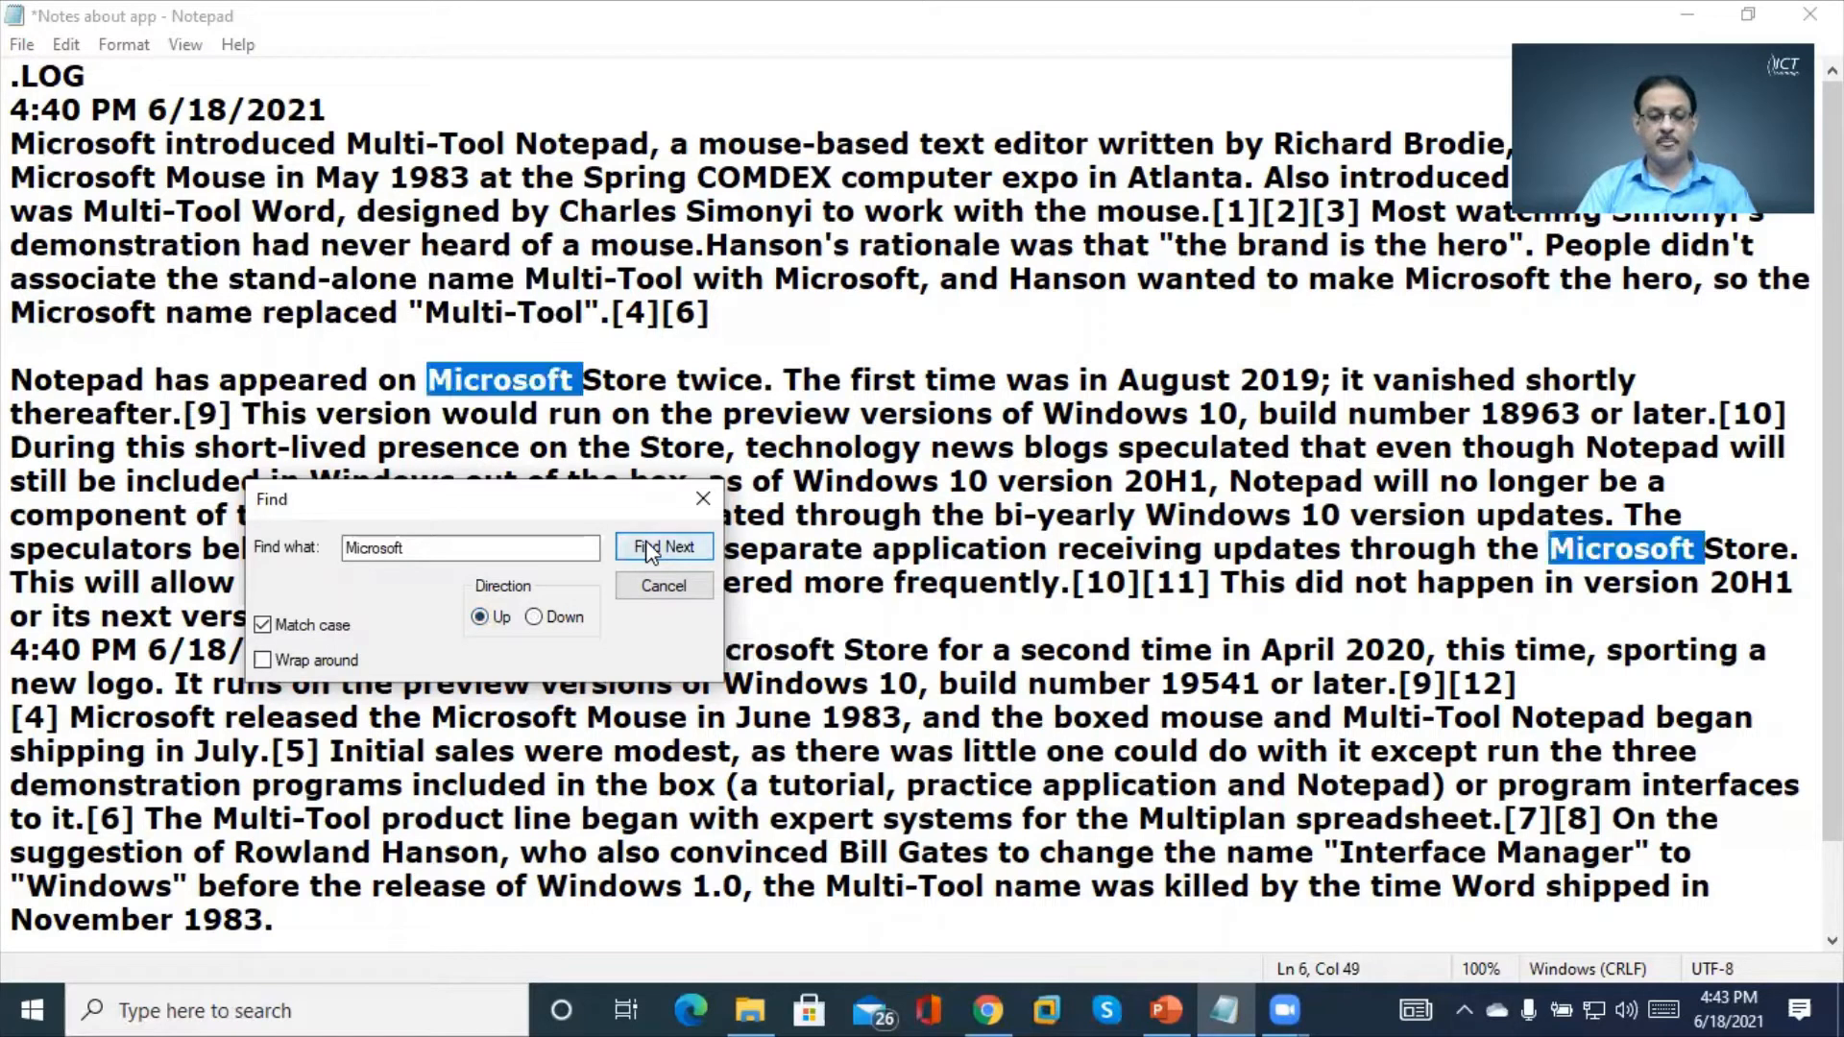
left_click(648, 547)
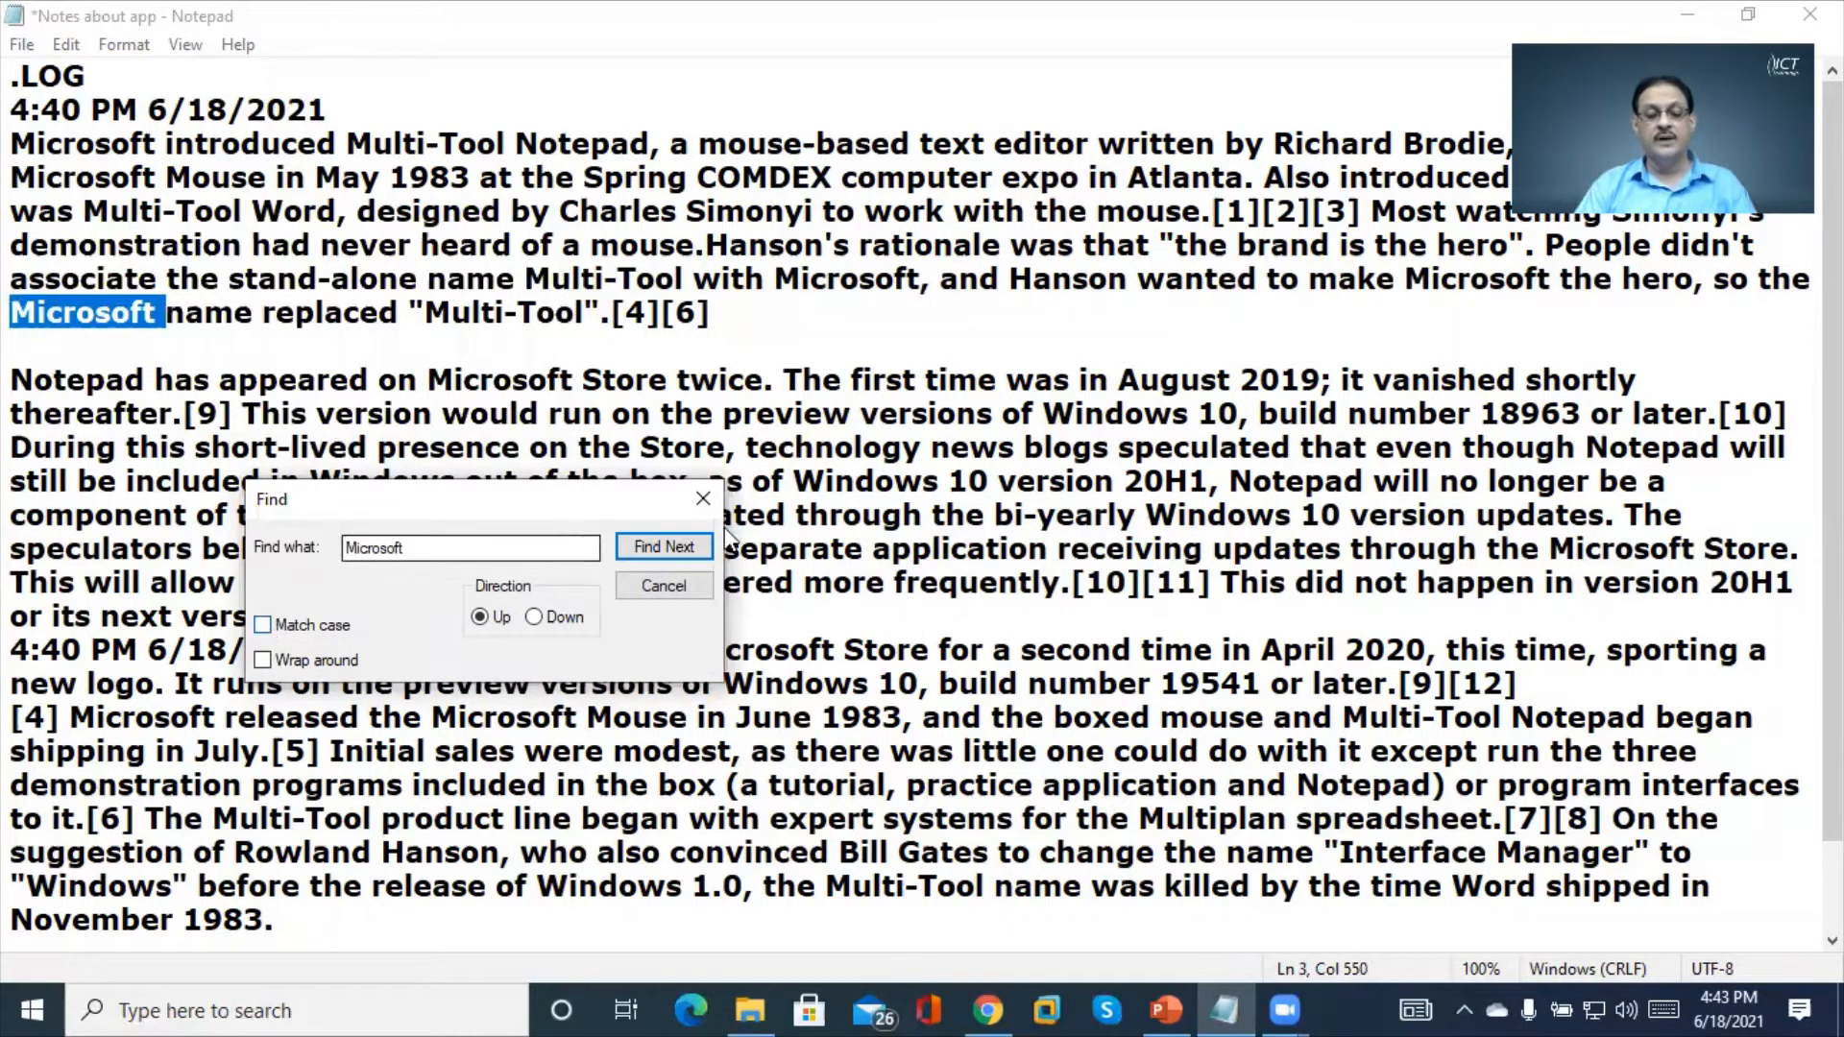
left_click(677, 546)
left_click(676, 545)
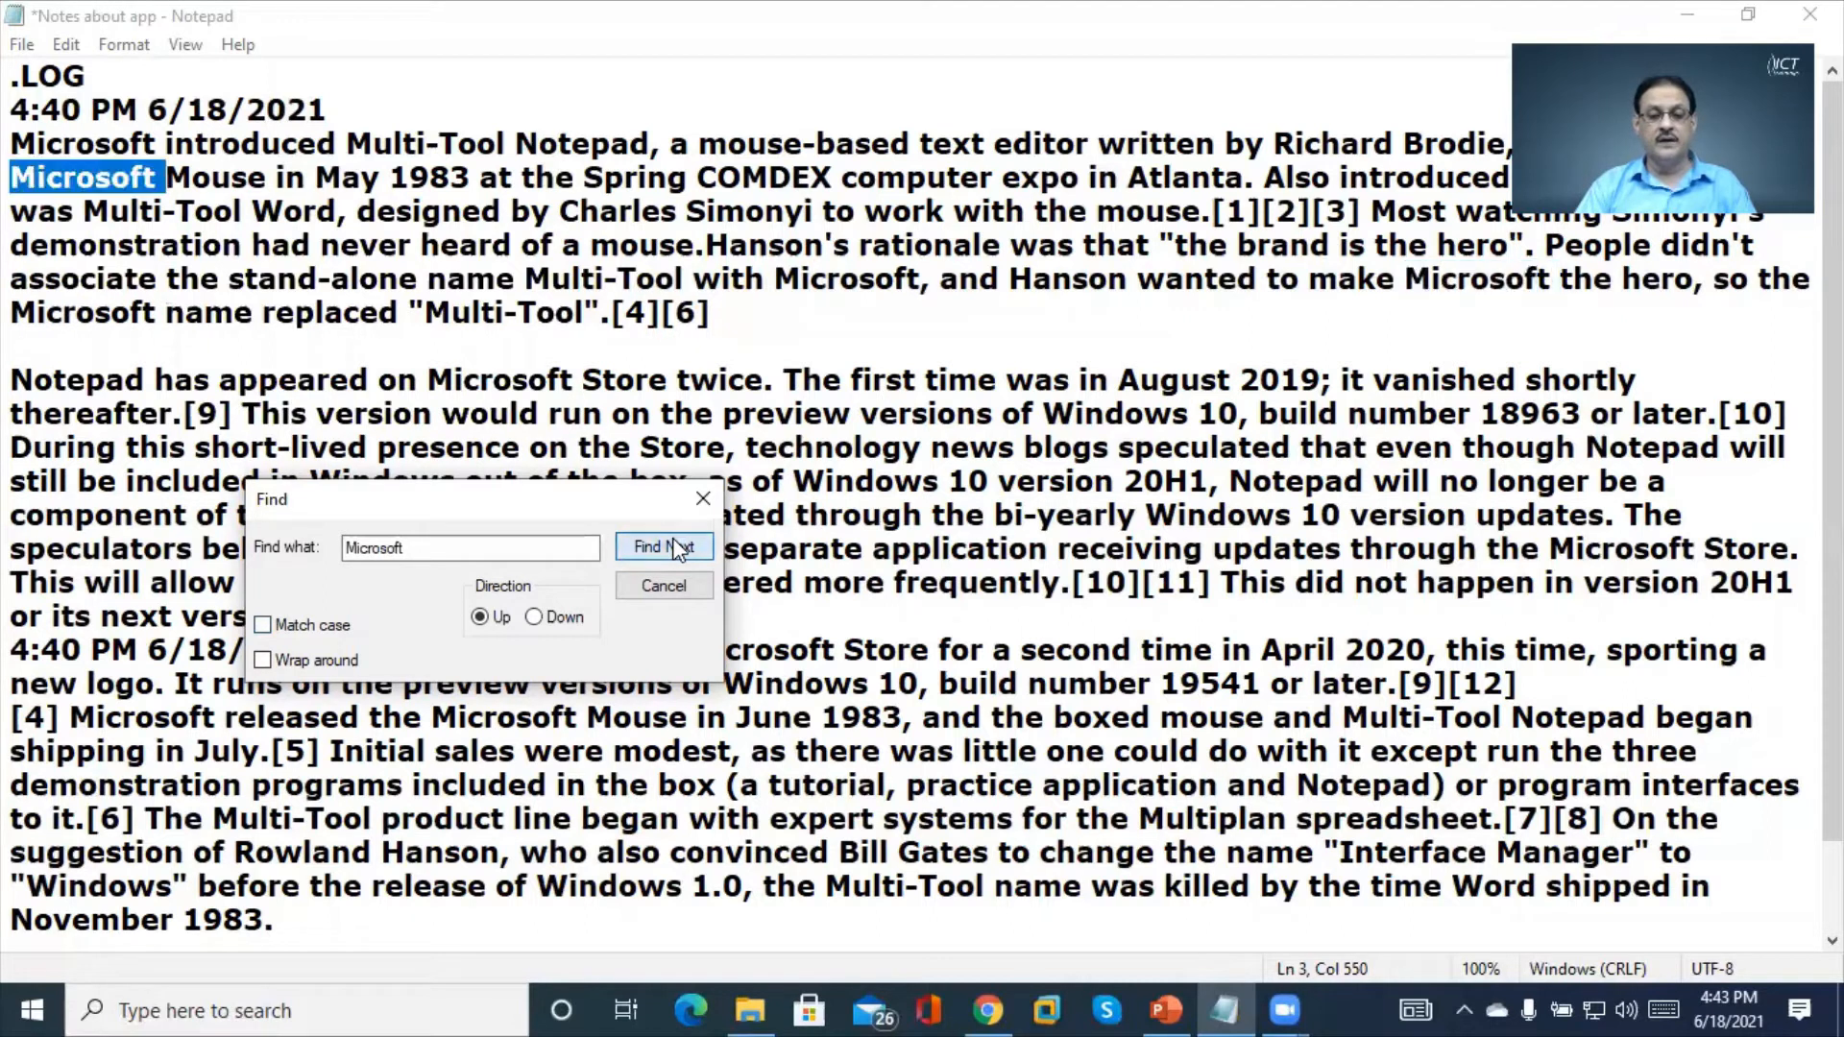
left_click(677, 546)
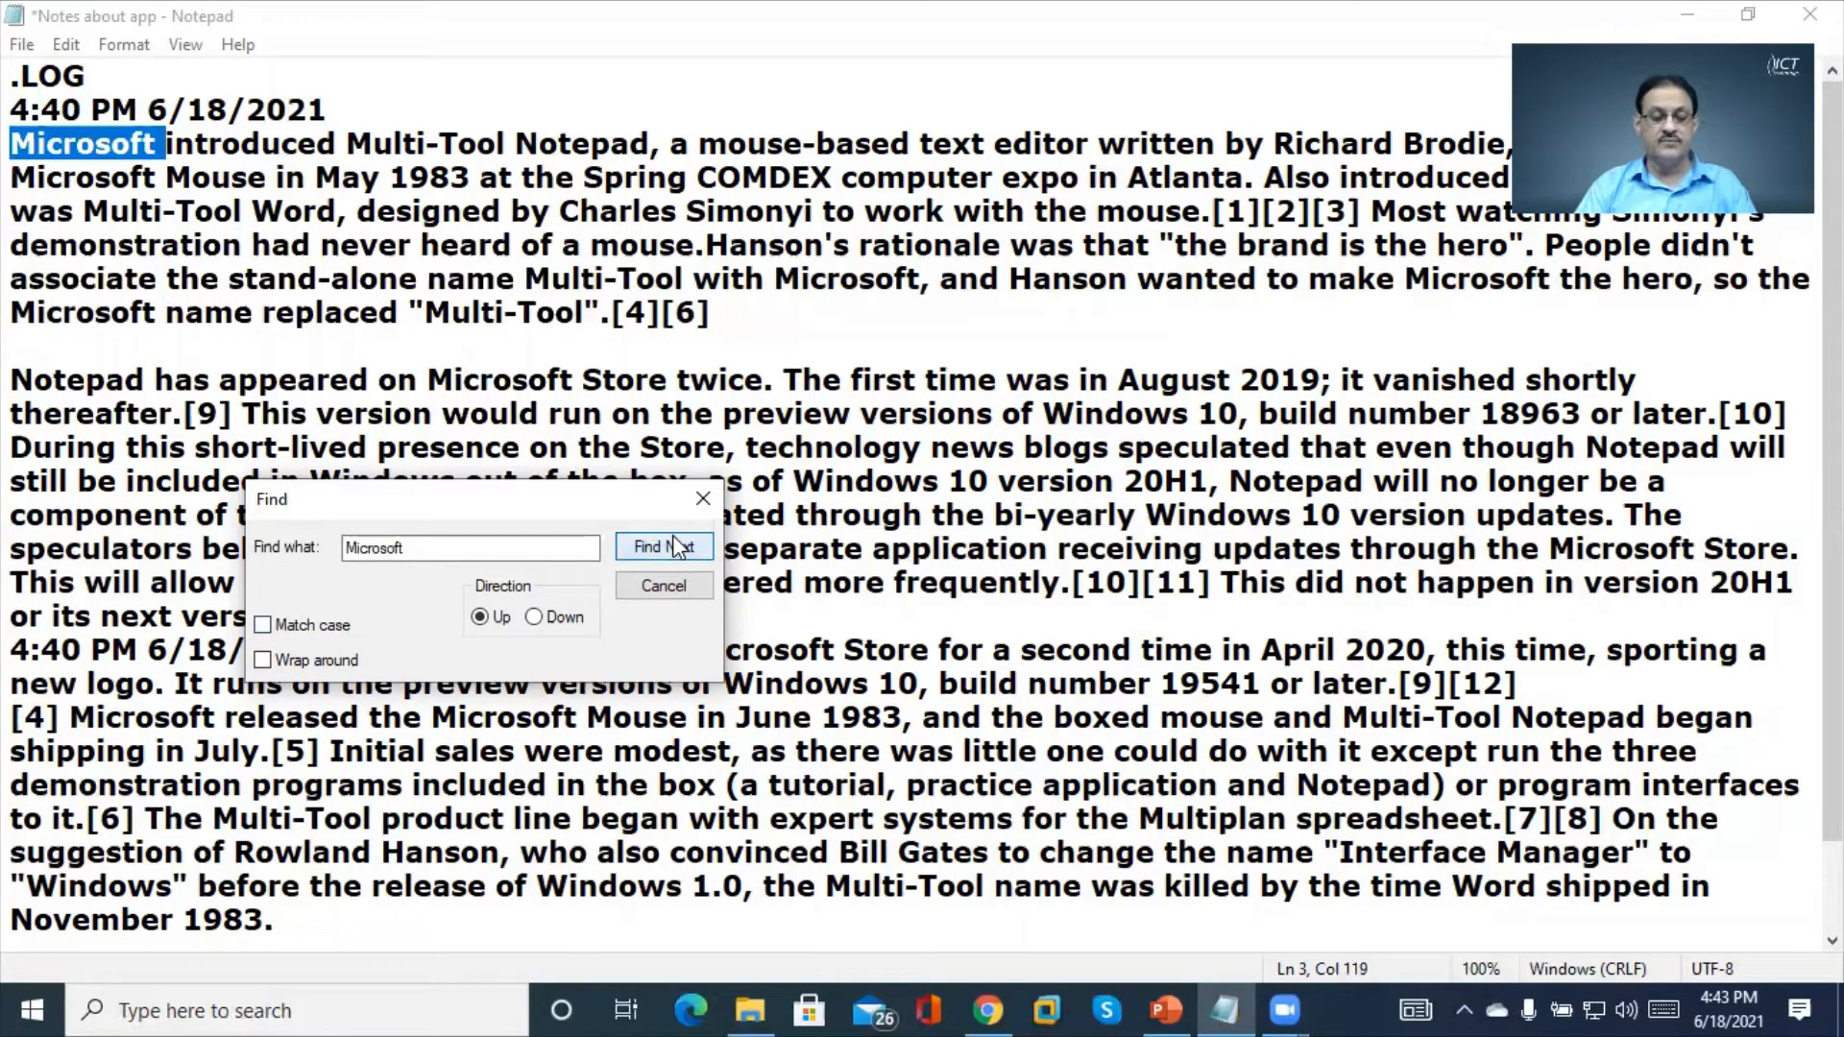
left_click(309, 663)
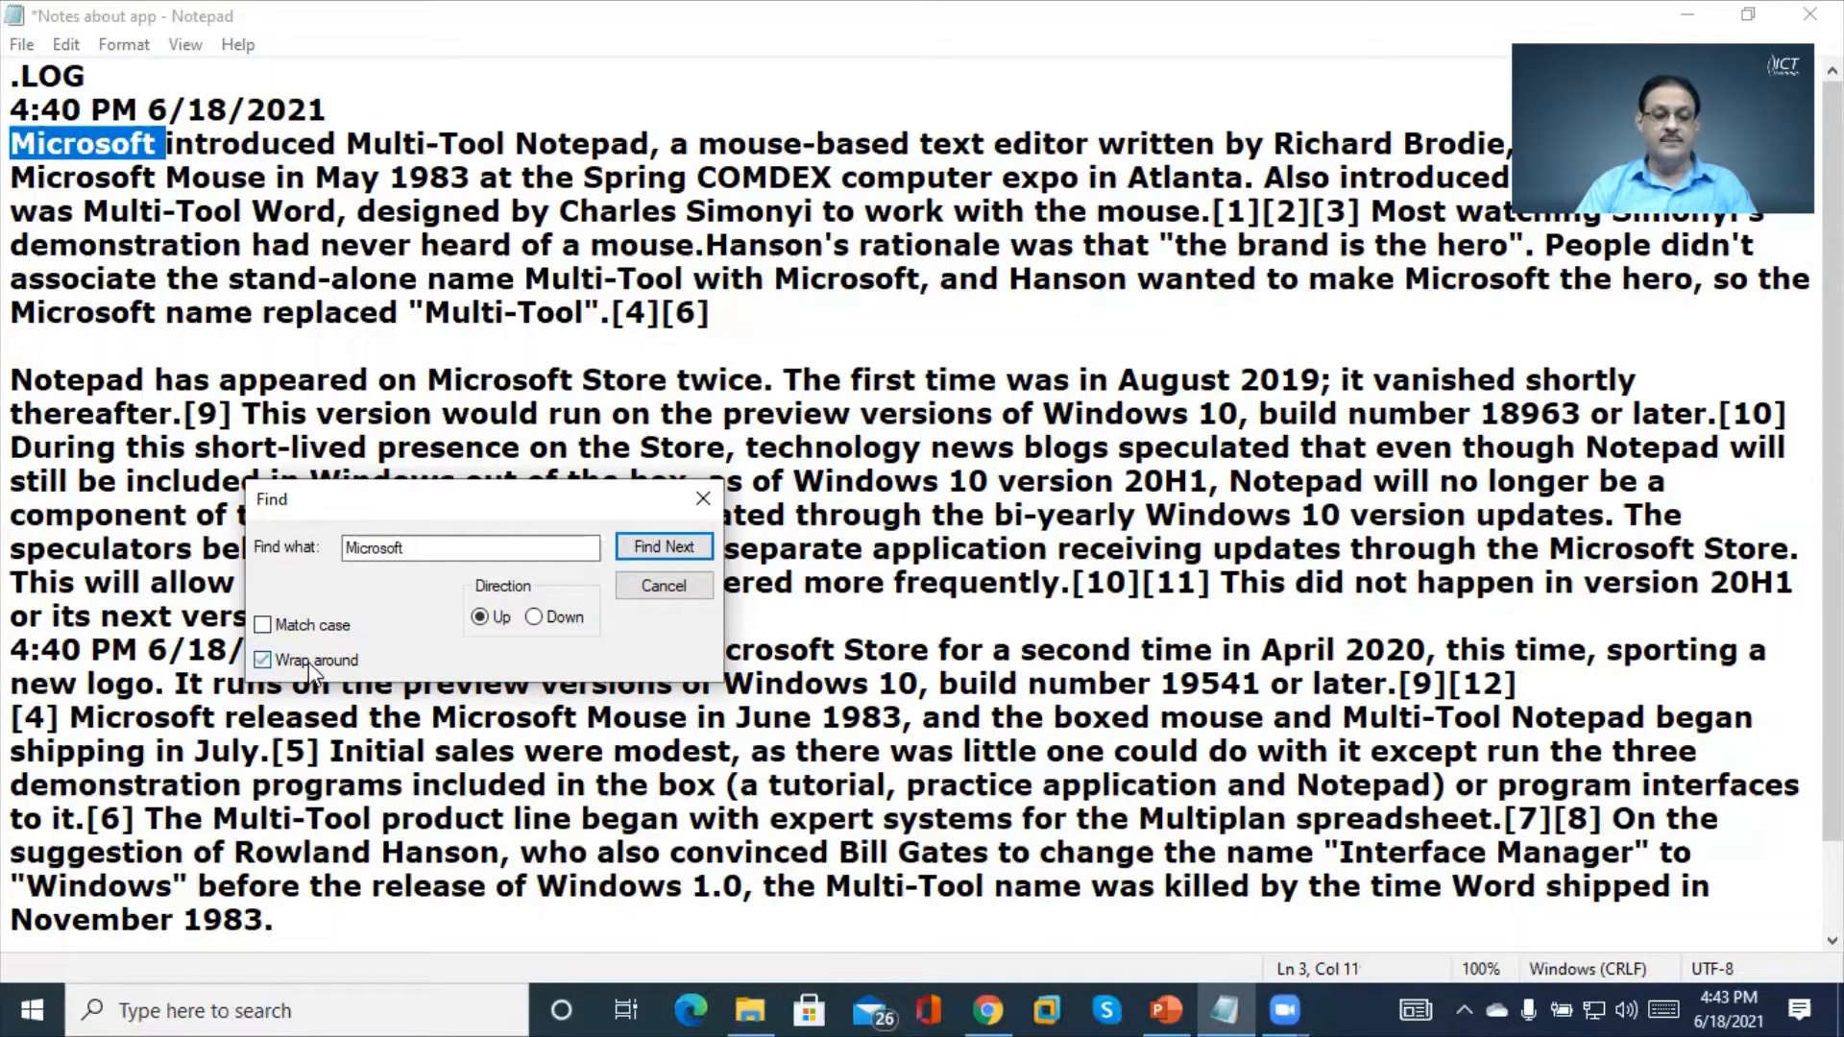
left_click(670, 550)
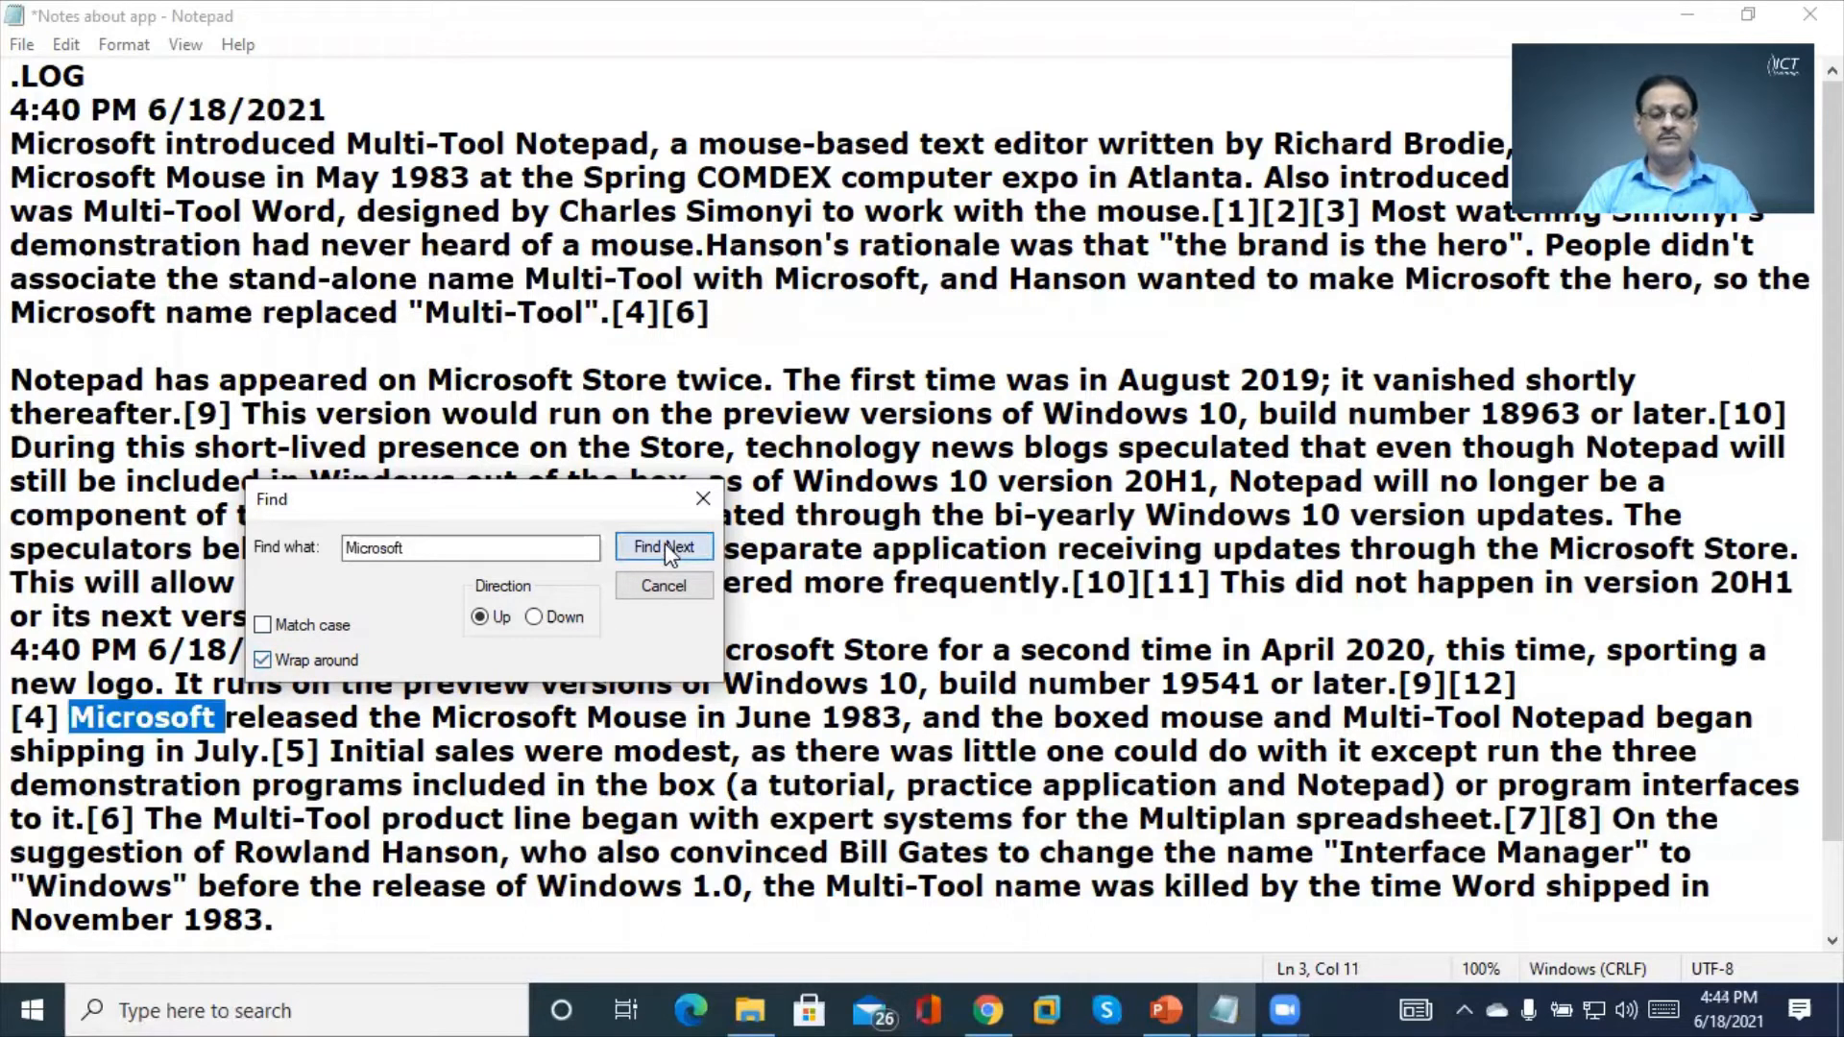
left_click(664, 544)
left_click(665, 544)
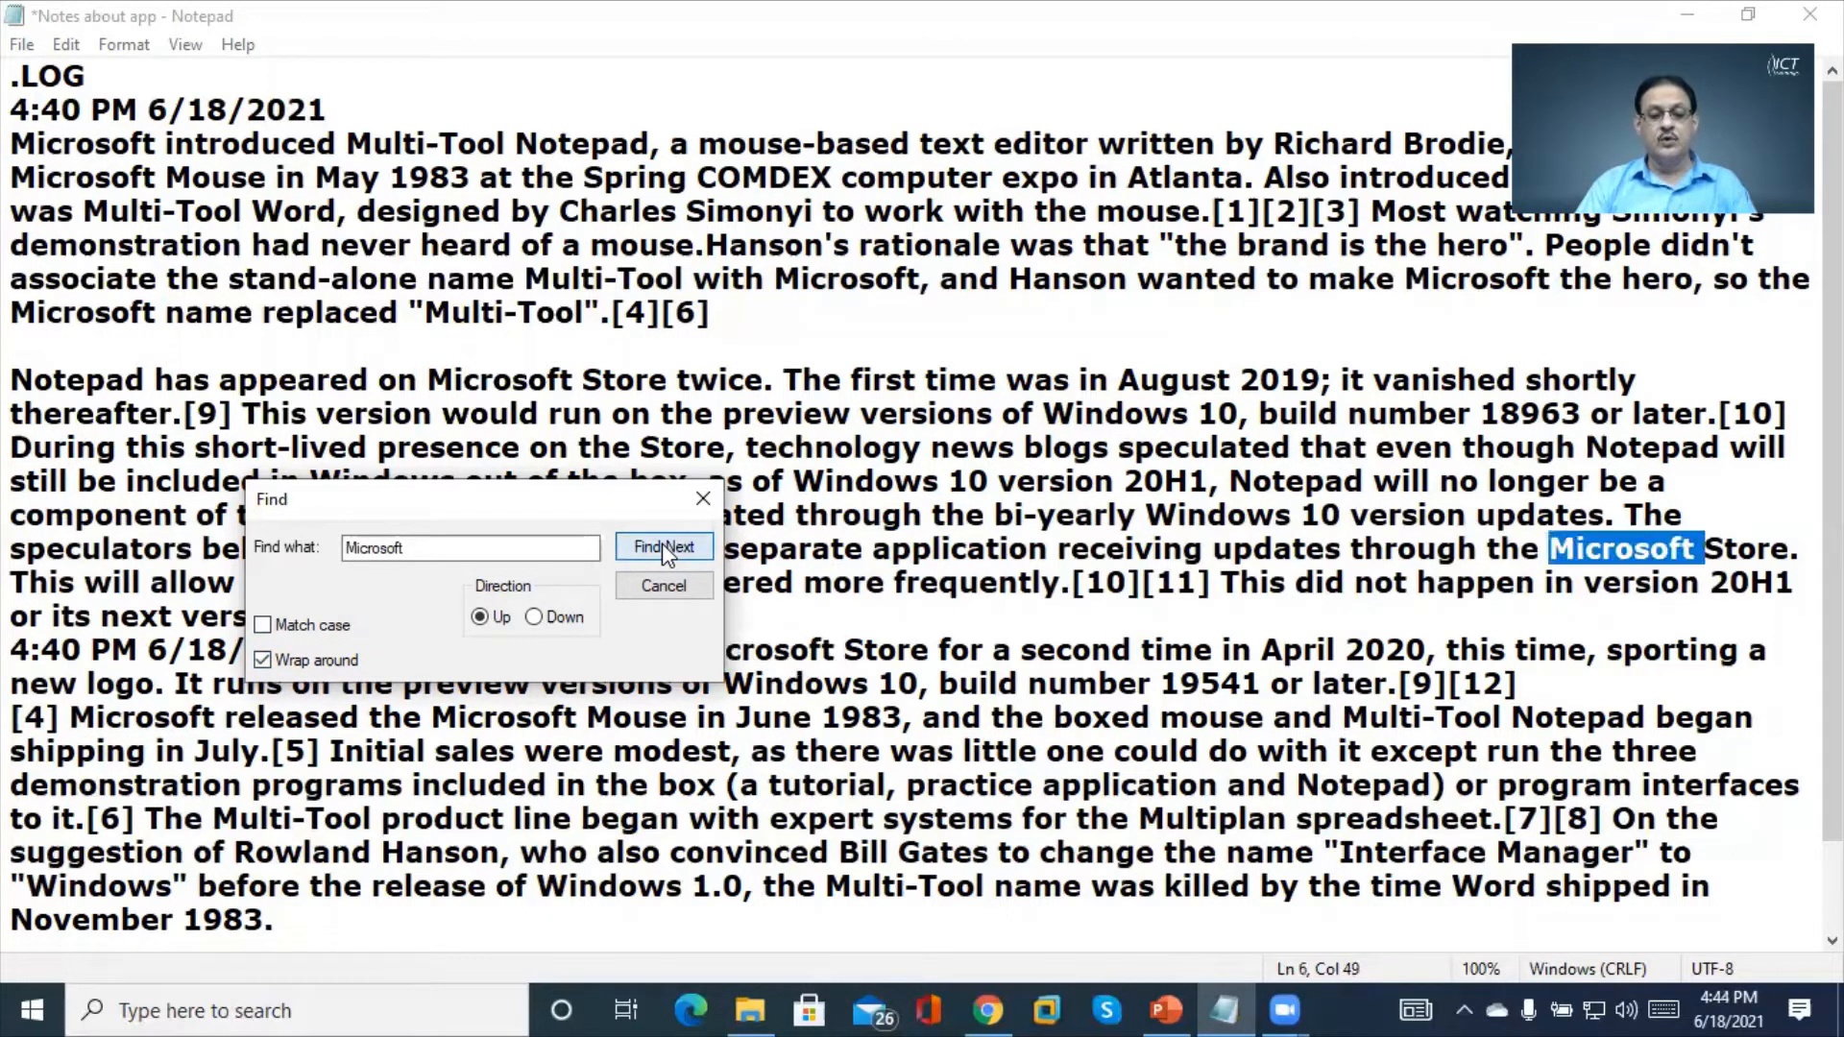
left_click(661, 543)
left_click(661, 544)
left_click(661, 543)
left_click(663, 548)
left_click(663, 549)
left_click(662, 548)
left_click(663, 548)
left_click(661, 545)
left_click(661, 545)
left_click(661, 545)
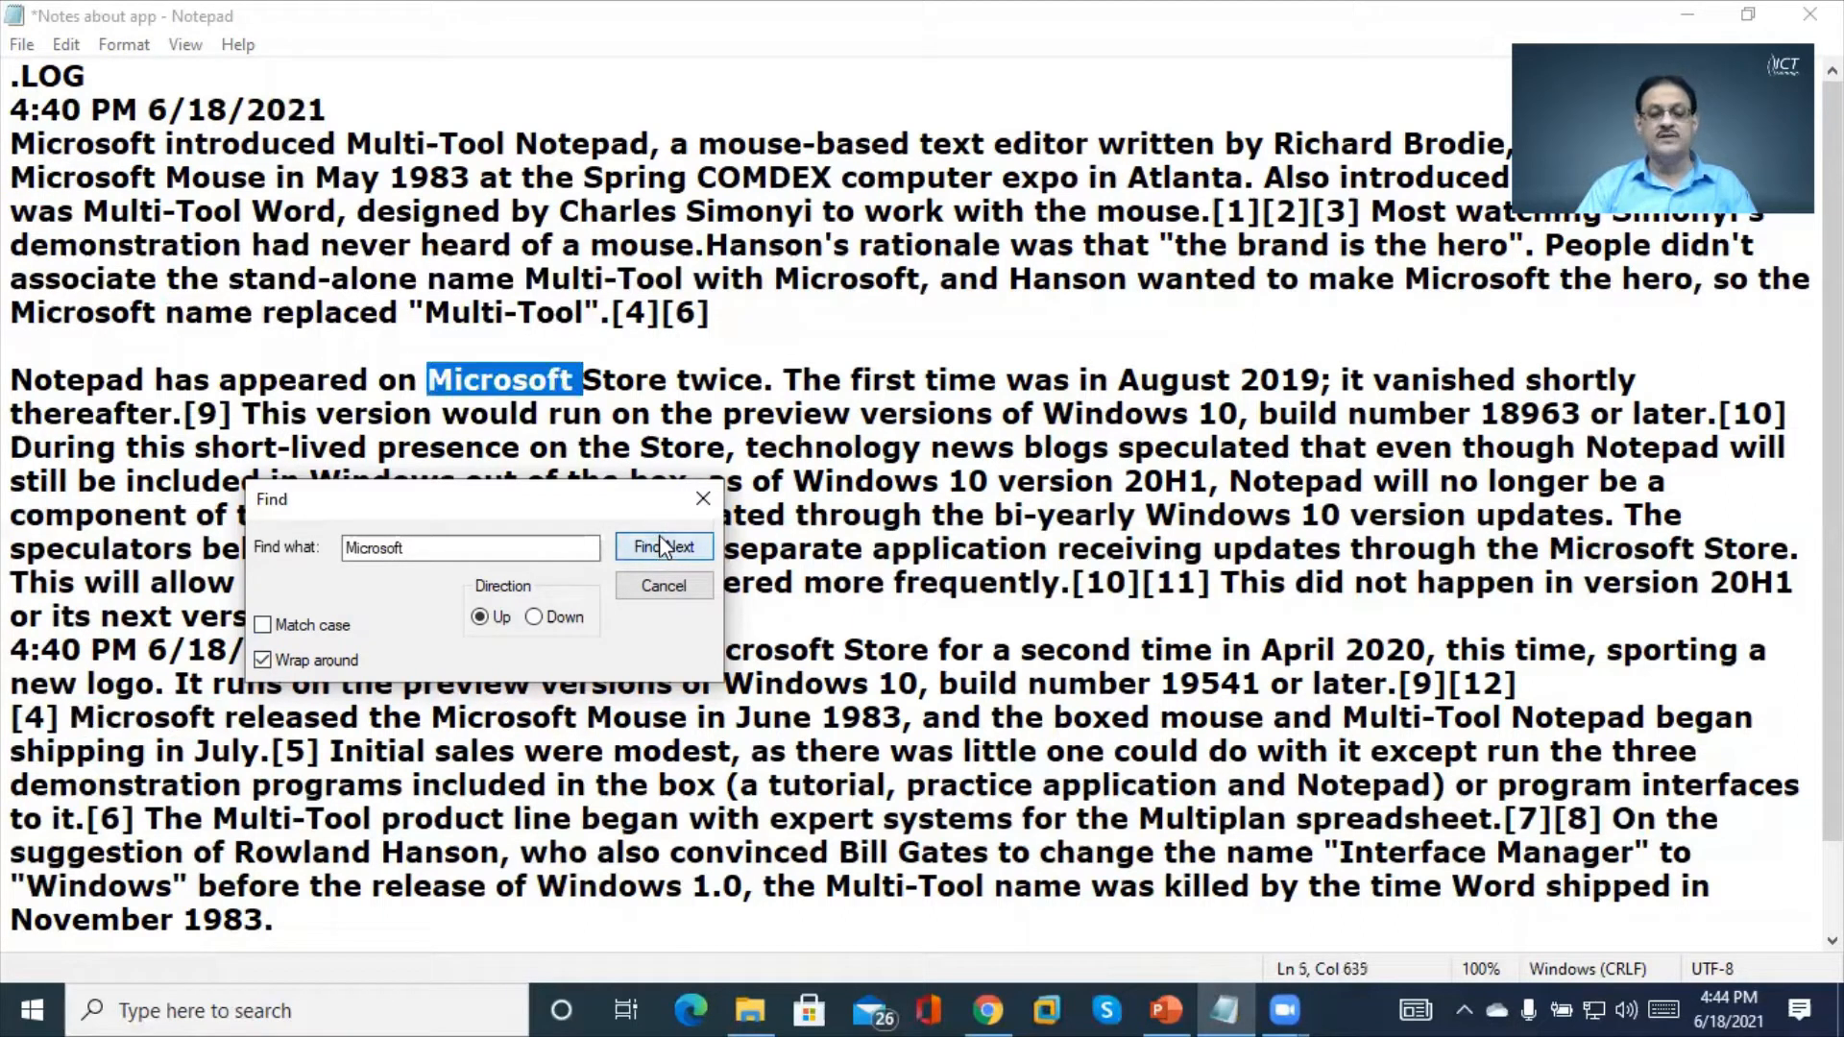
left_click(661, 546)
left_click(661, 545)
left_click(661, 546)
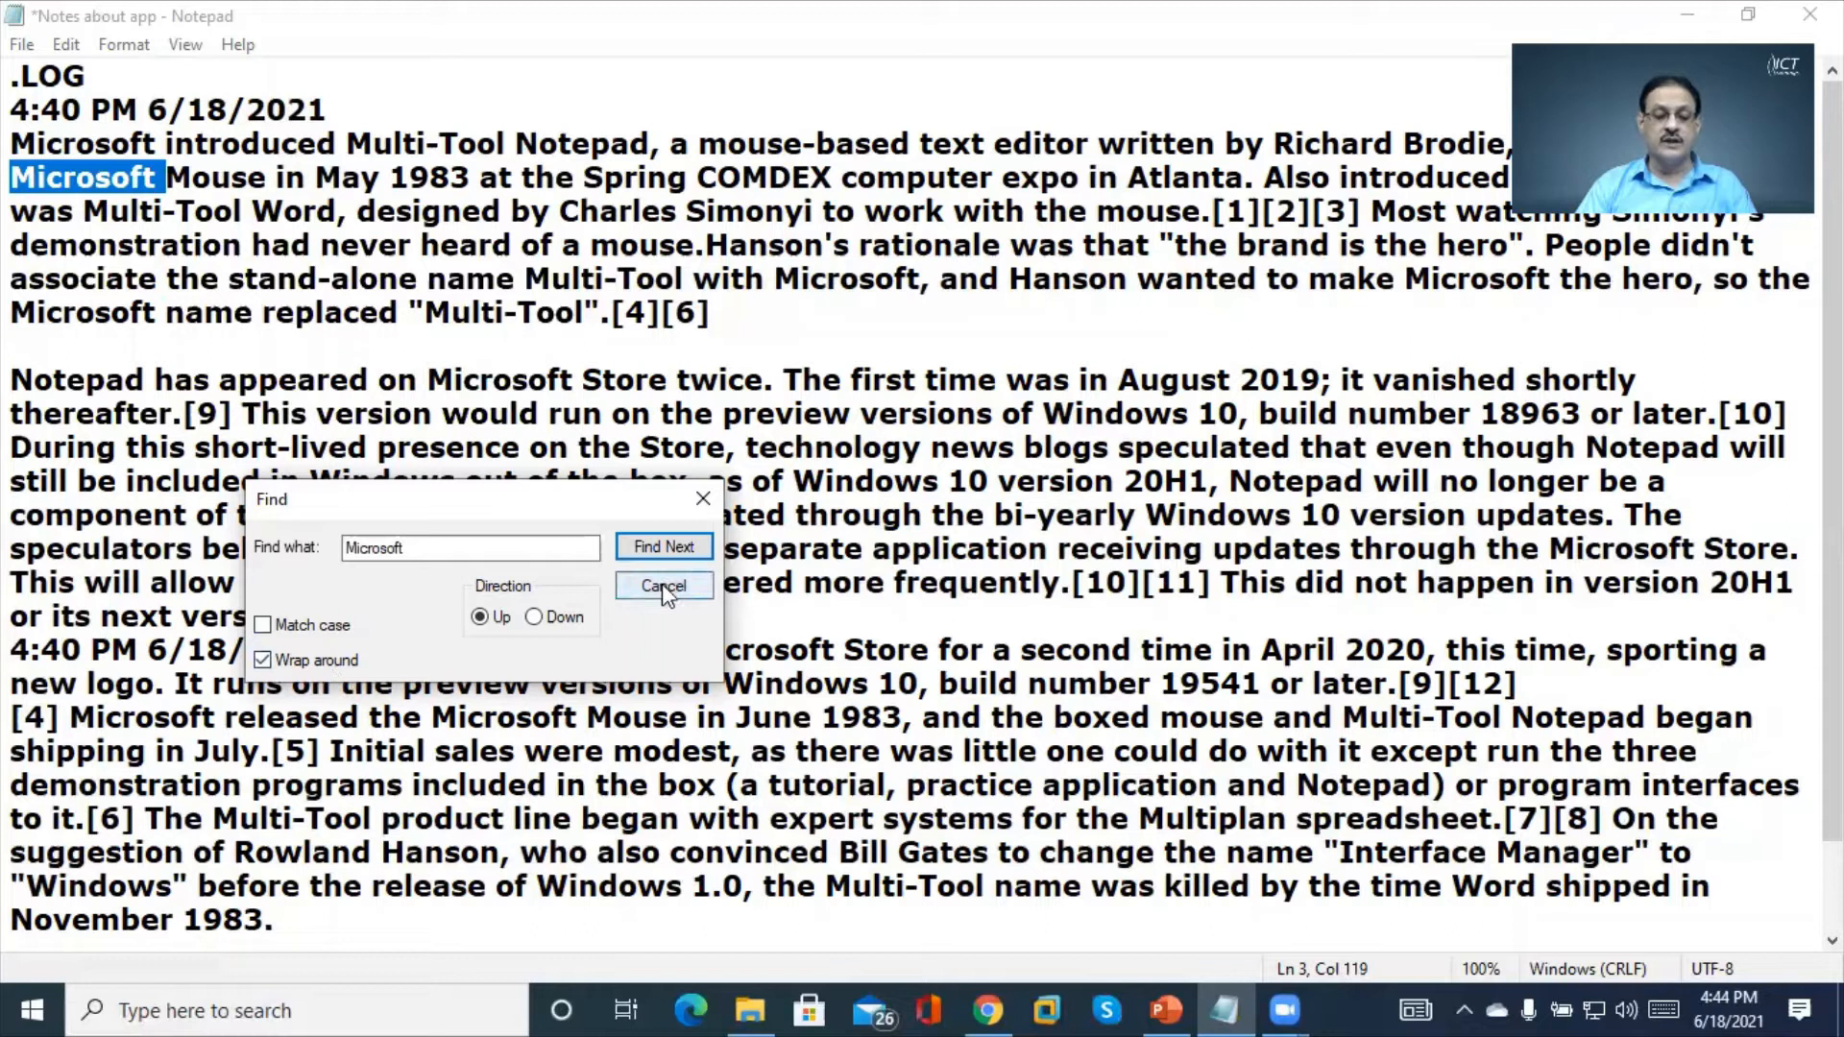
left_click(704, 501)
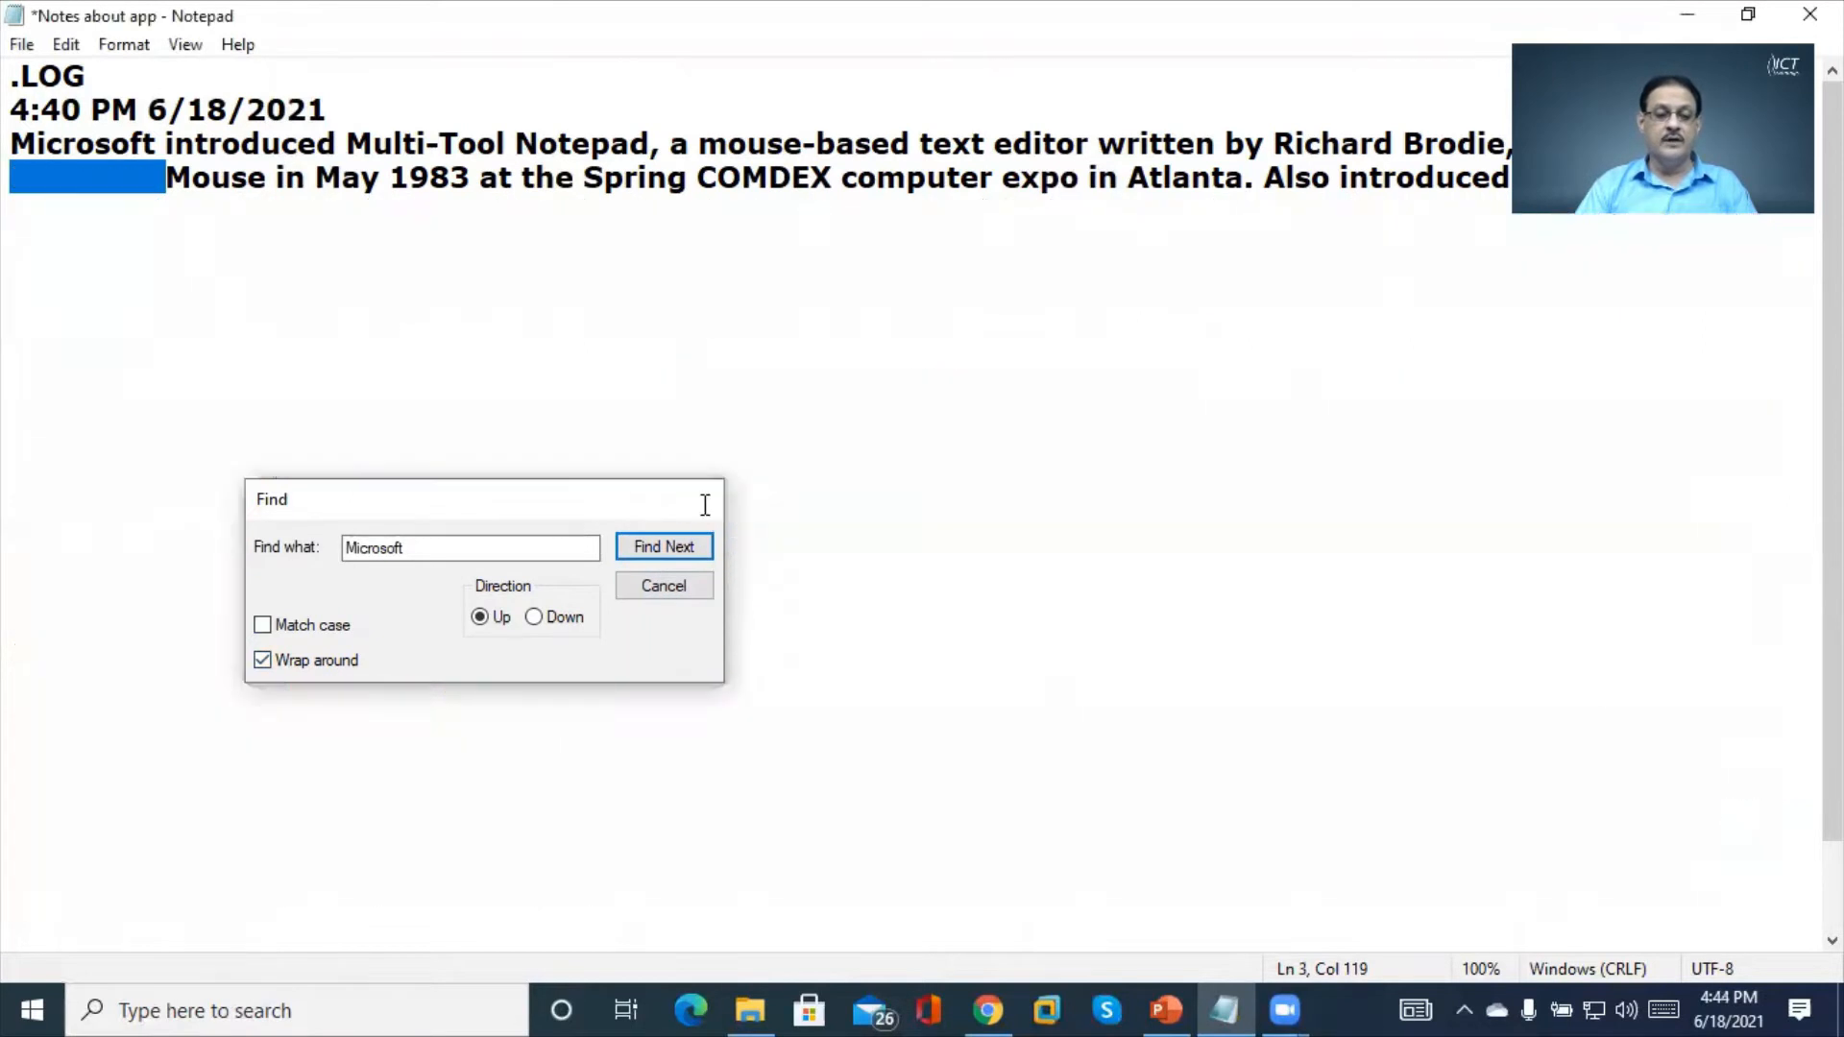
left_click(68, 48)
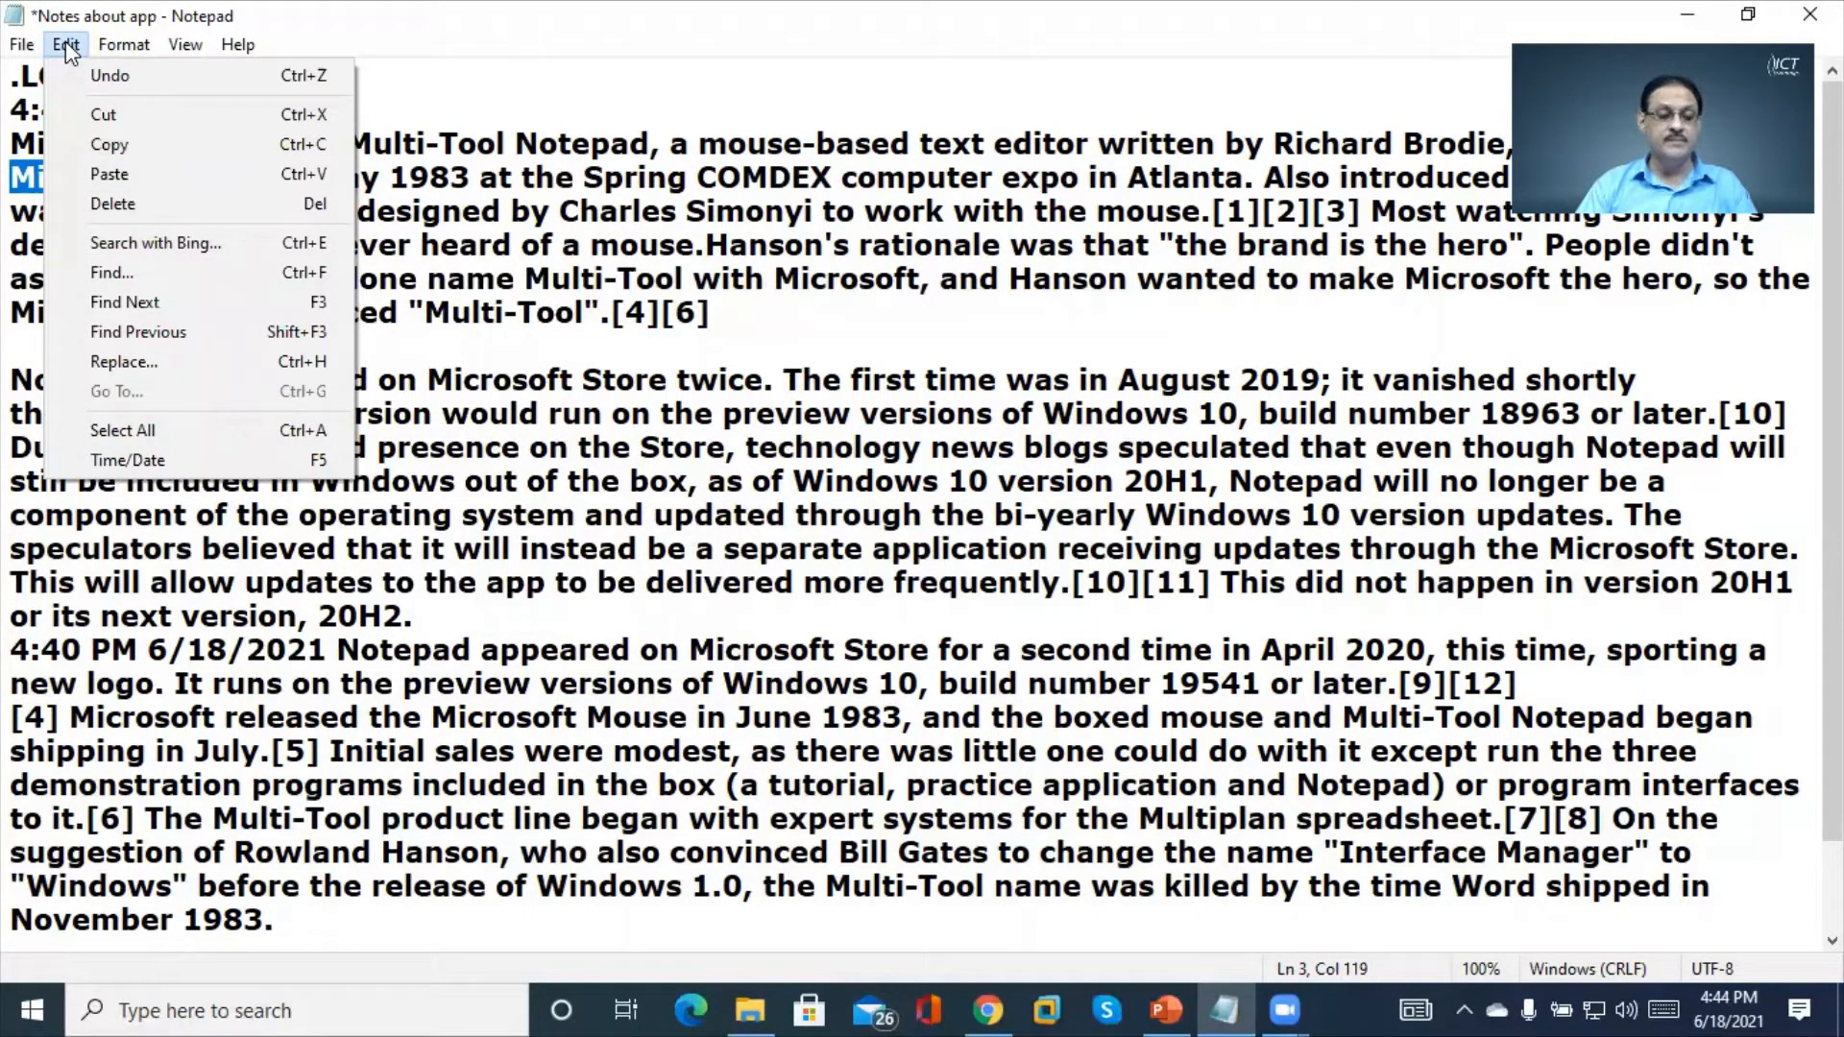
Set up Replace with Find what 'and' and Replace with '&'
left_click(176, 370)
left_click(303, 264)
type("&")
key("shift+Tab")
type("and")
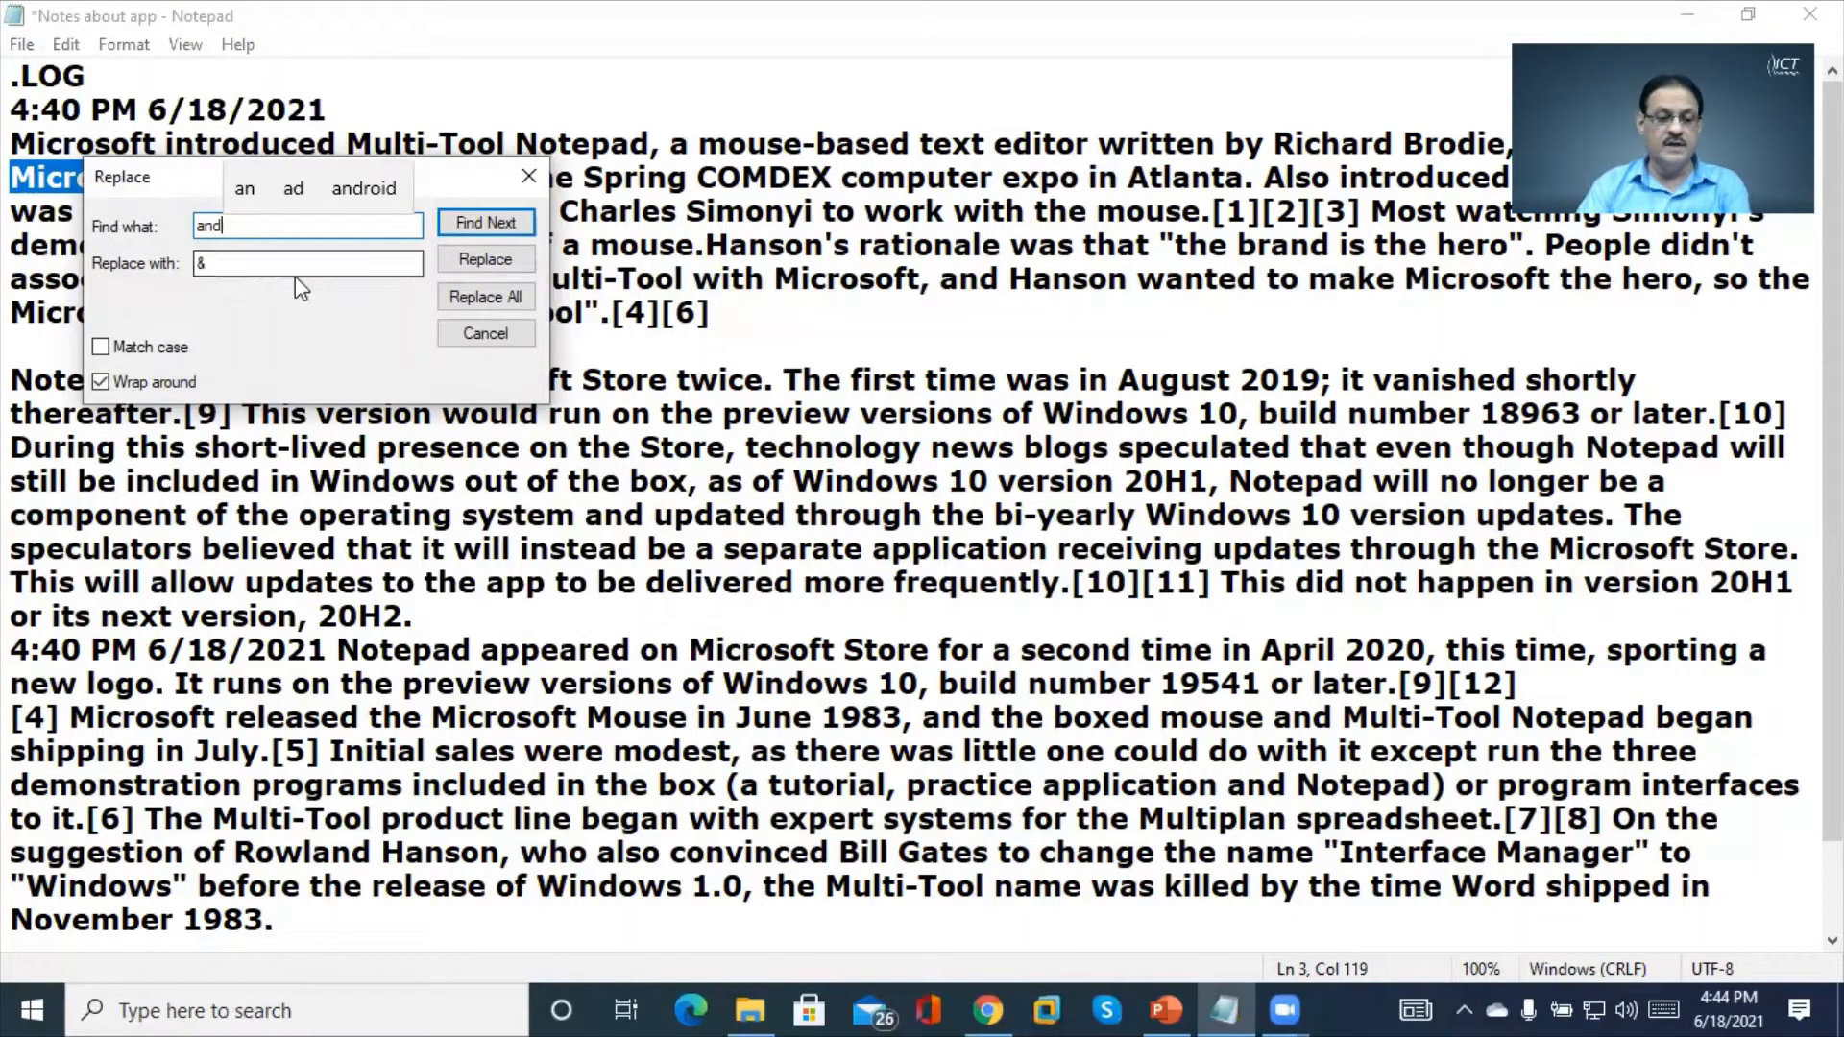
left_click(303, 259)
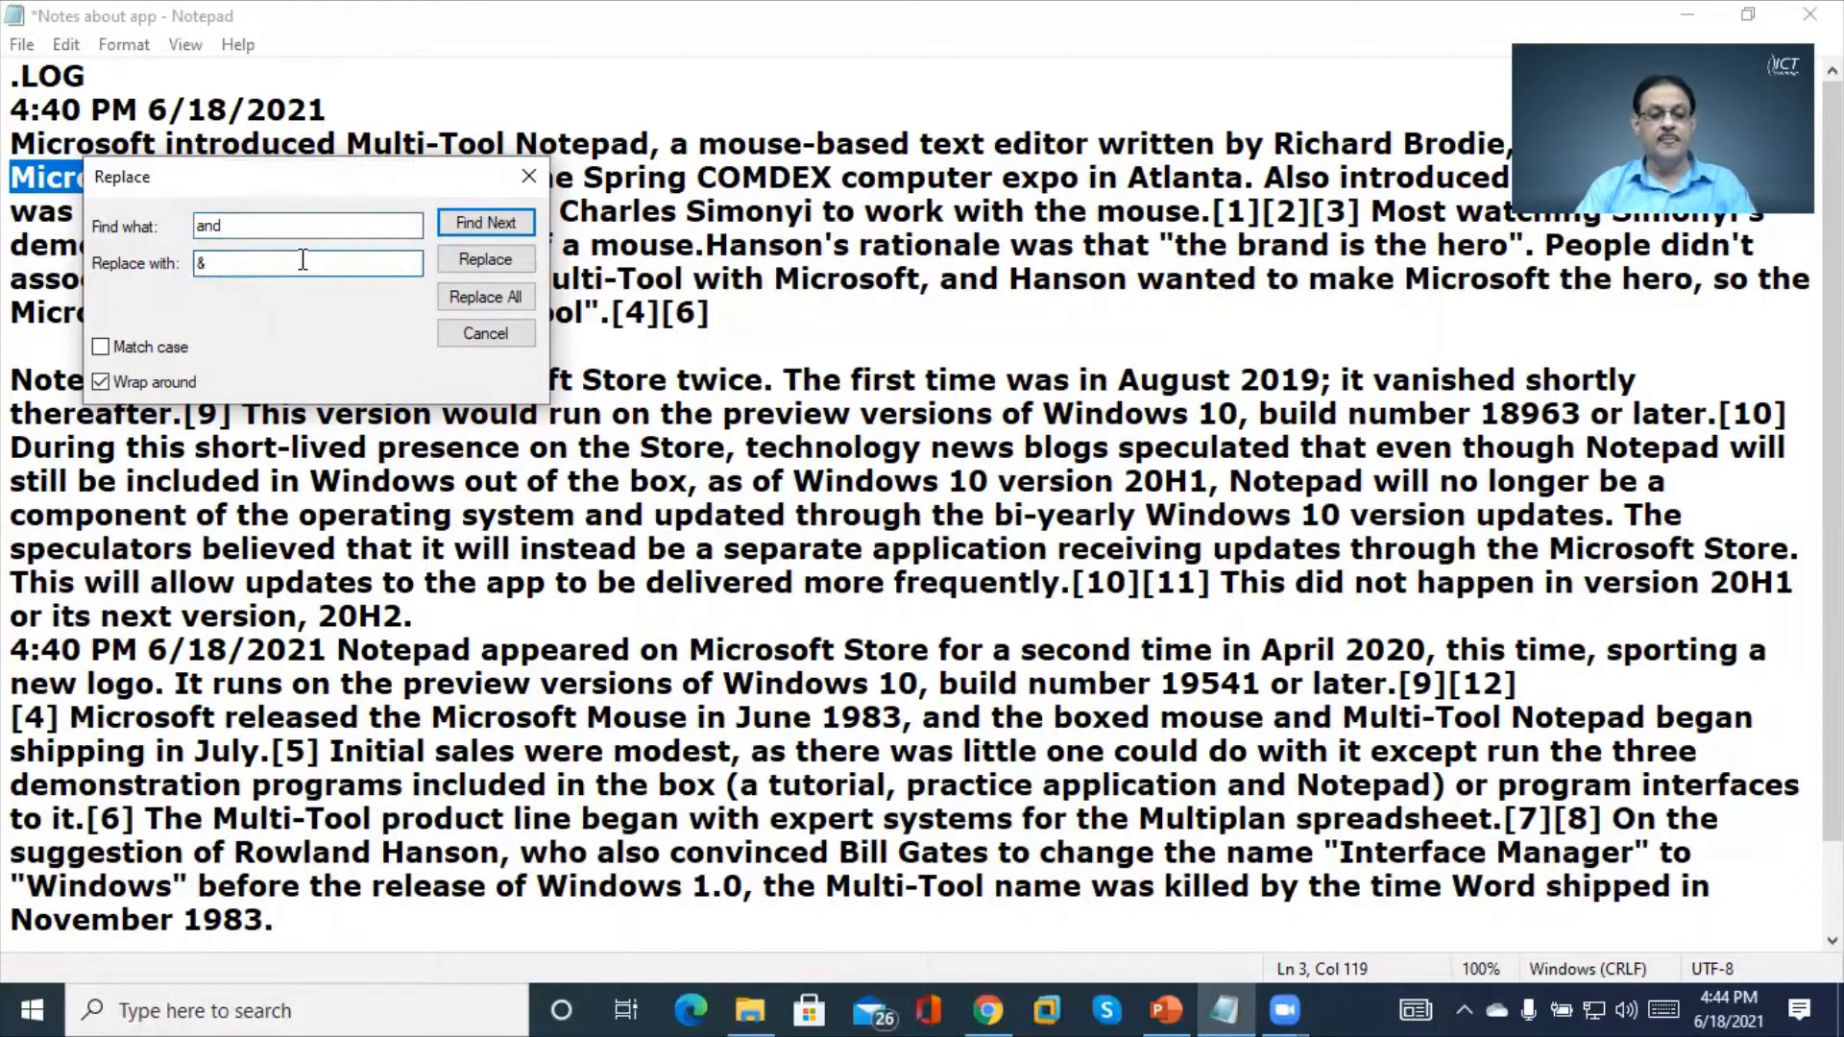
left_click_drag(321, 175, 395, 537)
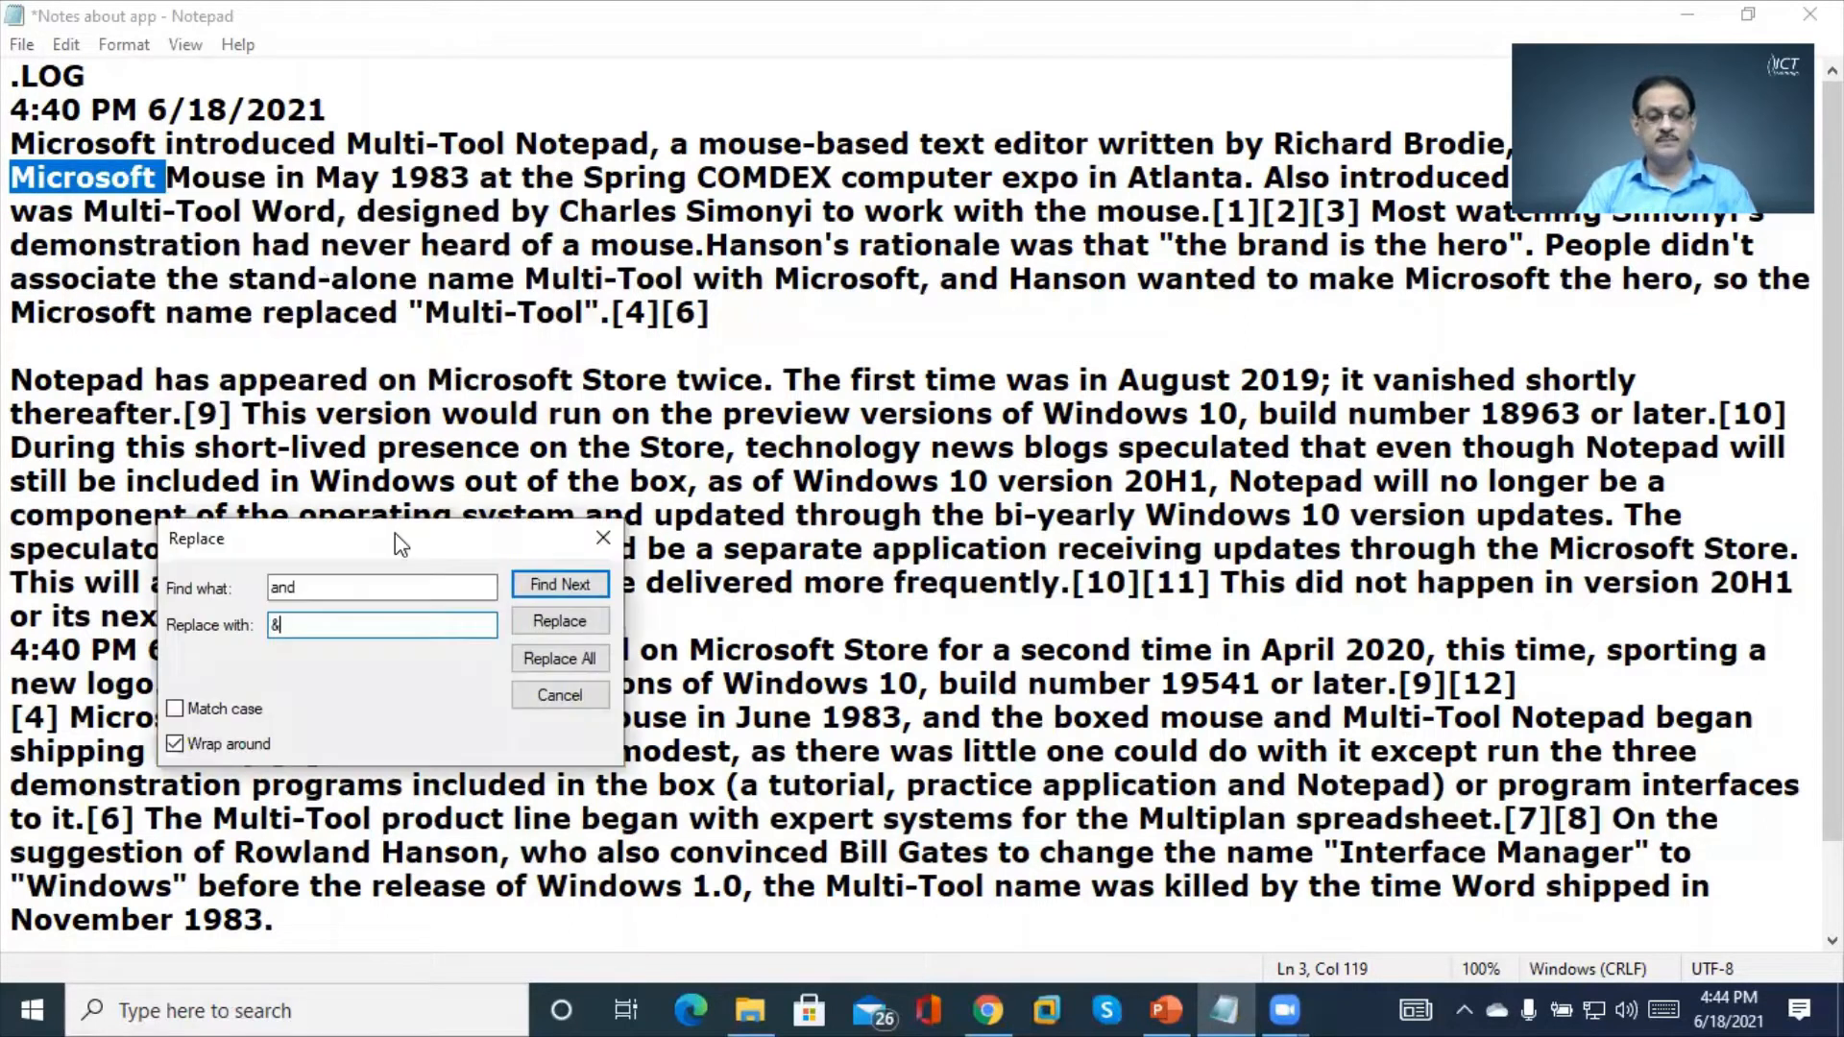
Replace three standalone 'and' matches with '&', including after operating system and June 1983
left_click(588, 587)
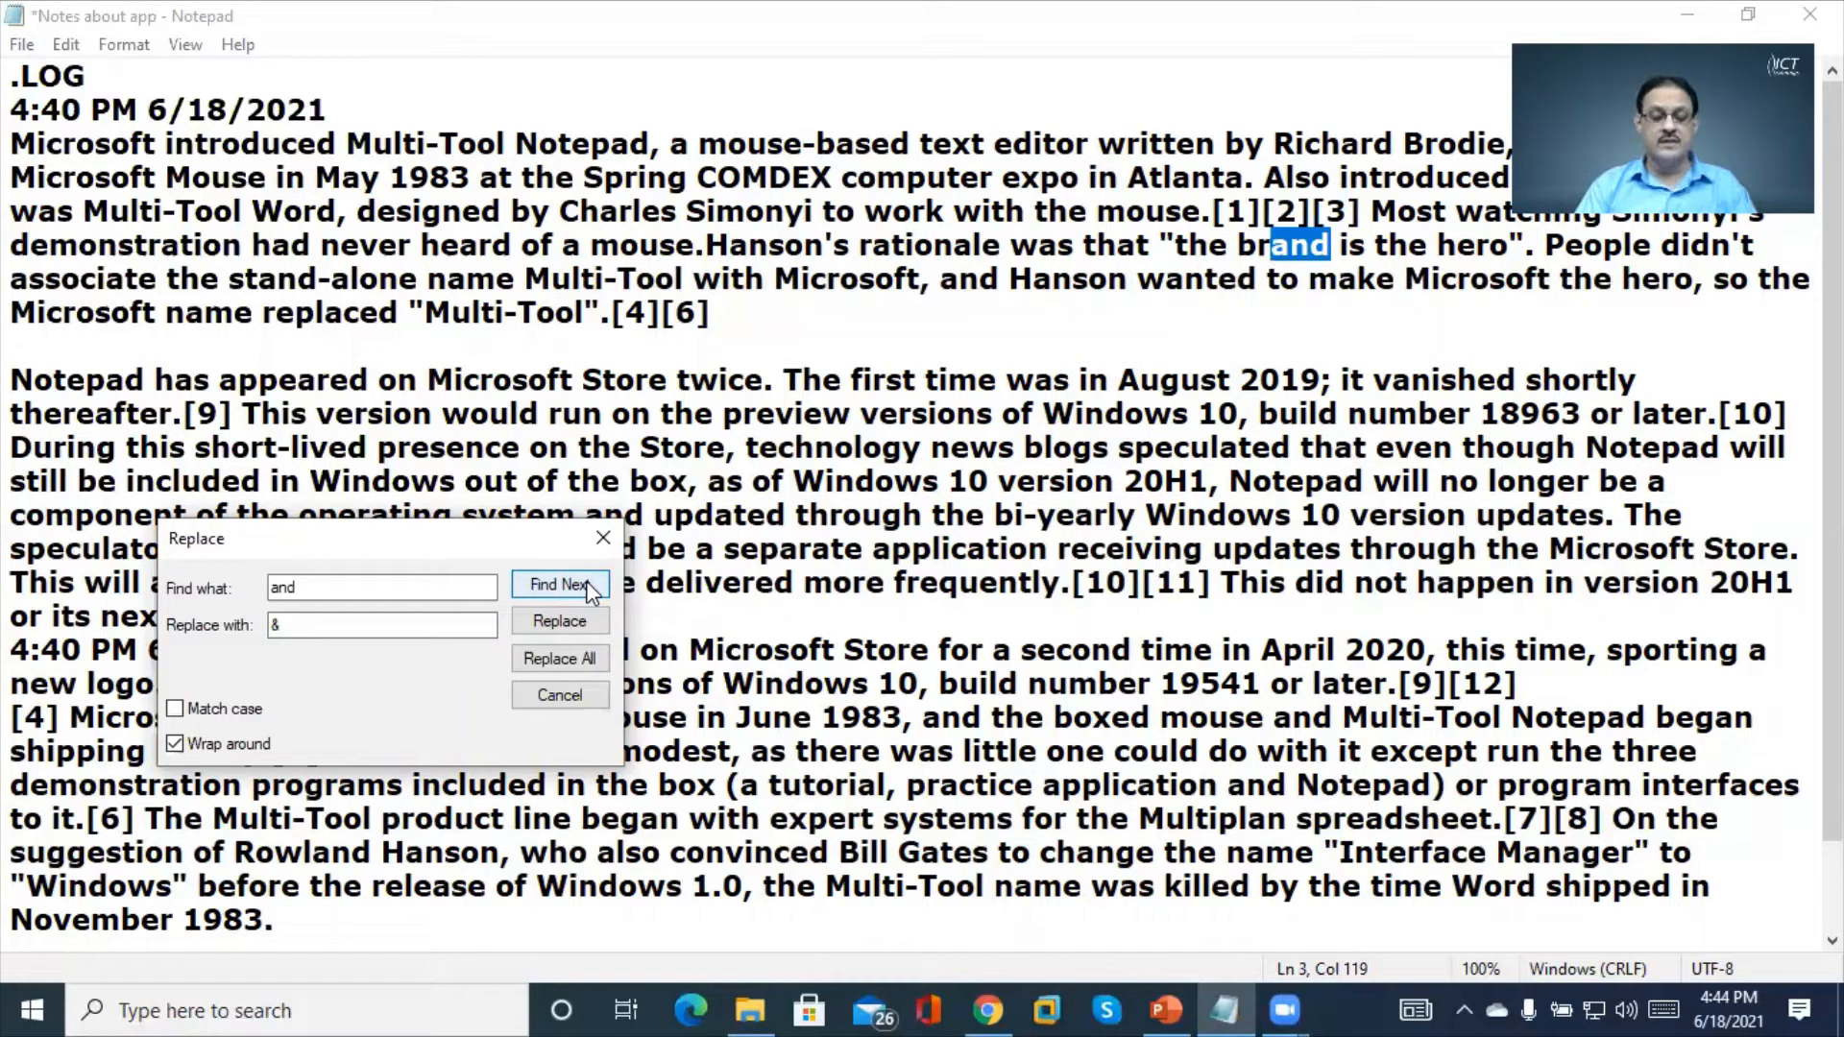
left_click(560, 585)
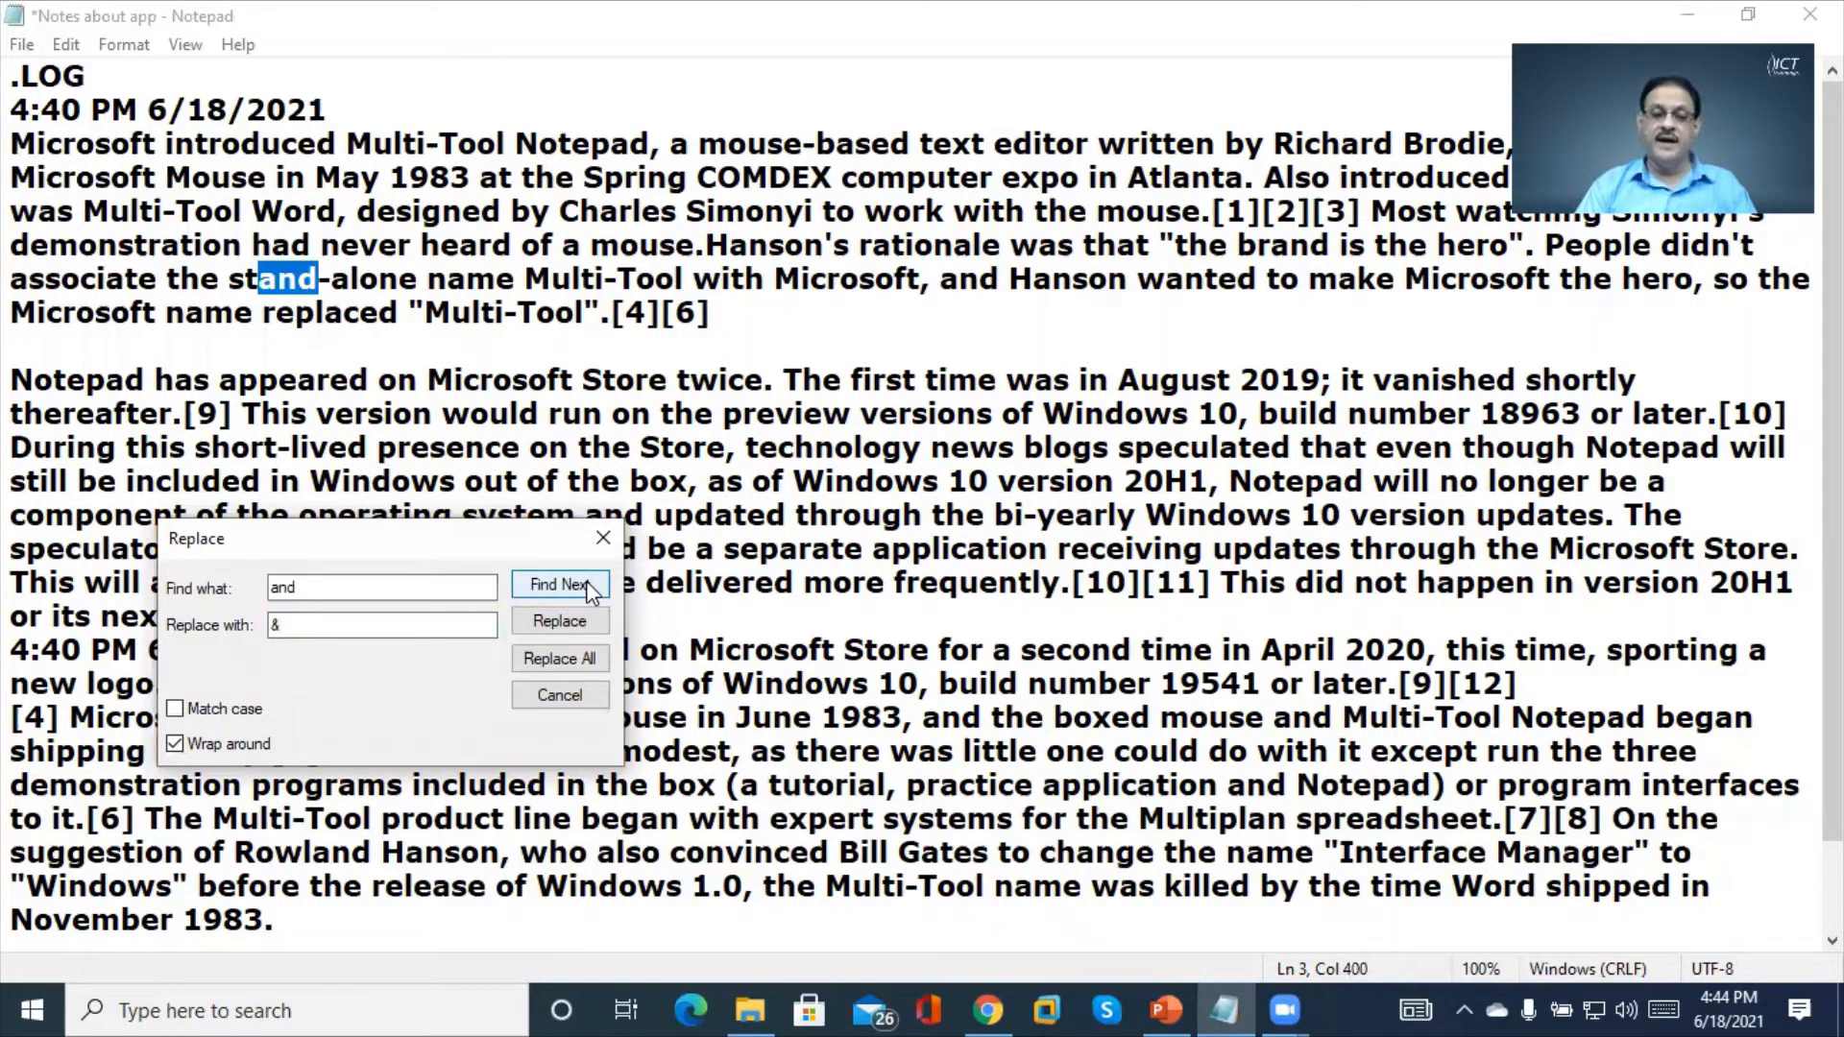
left_click(589, 590)
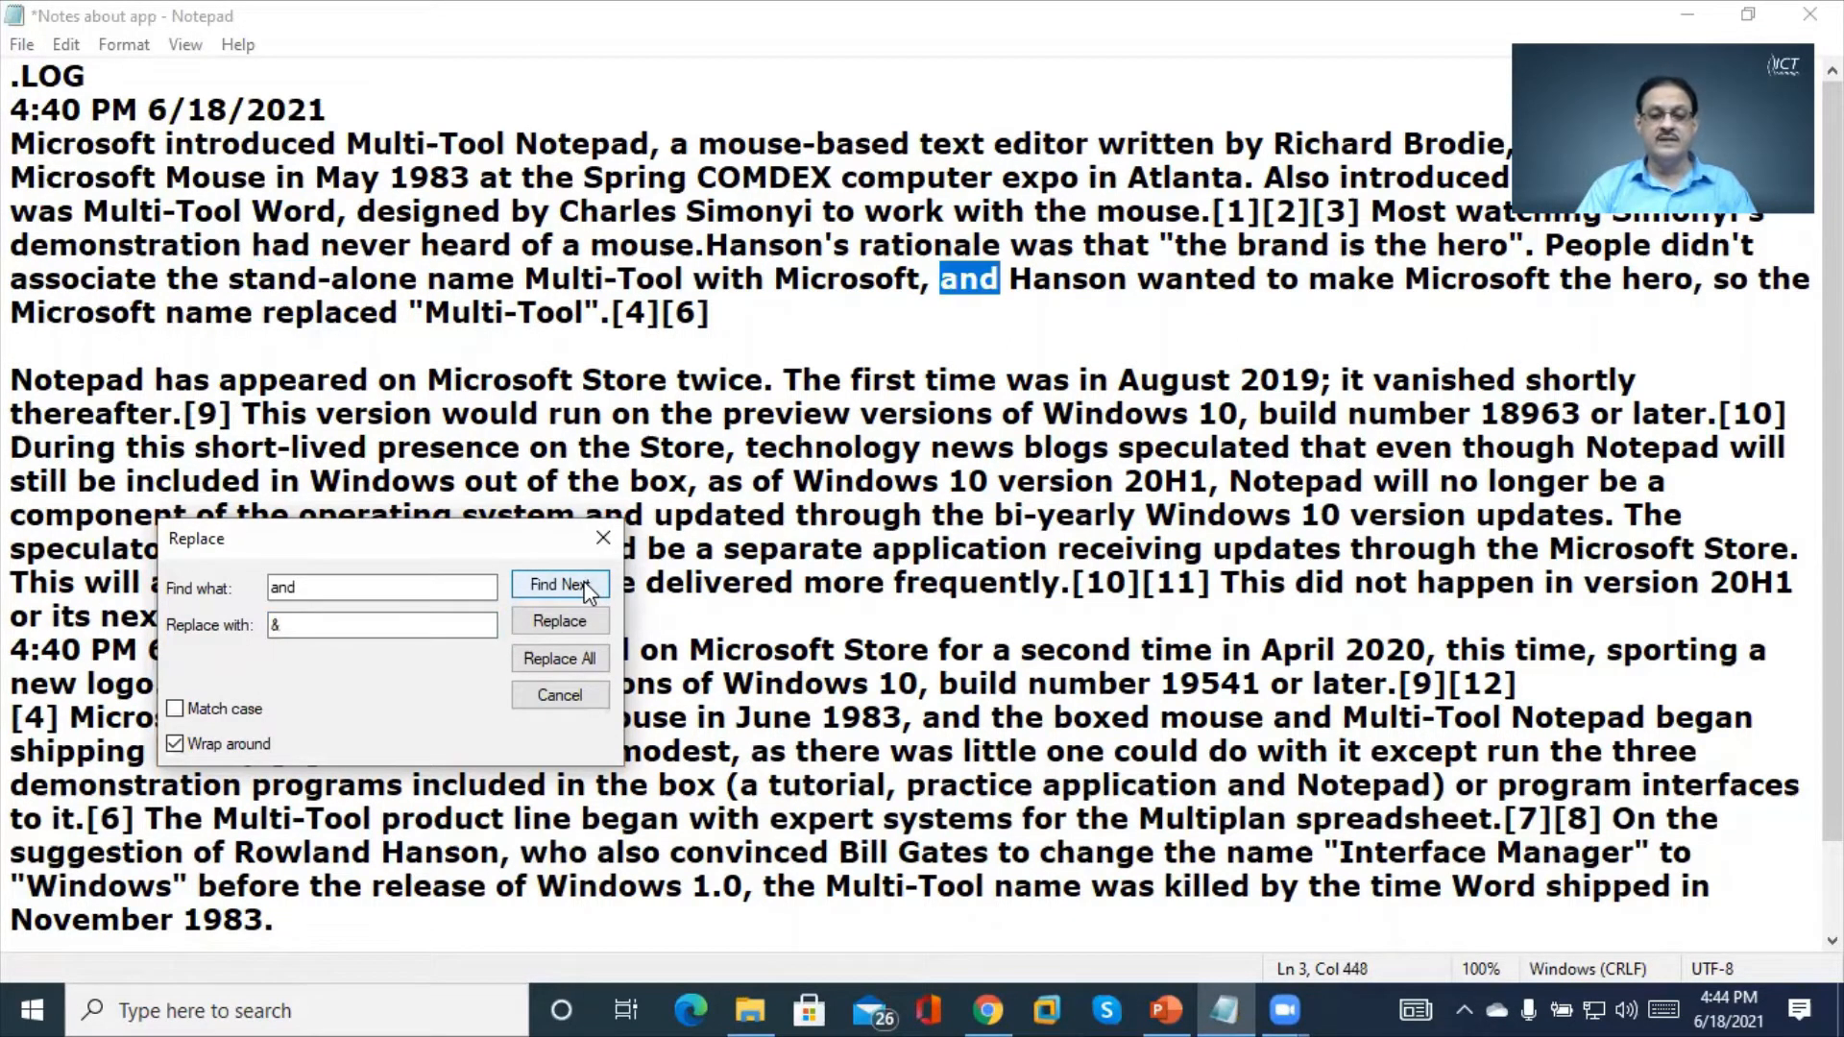
left_click(586, 589)
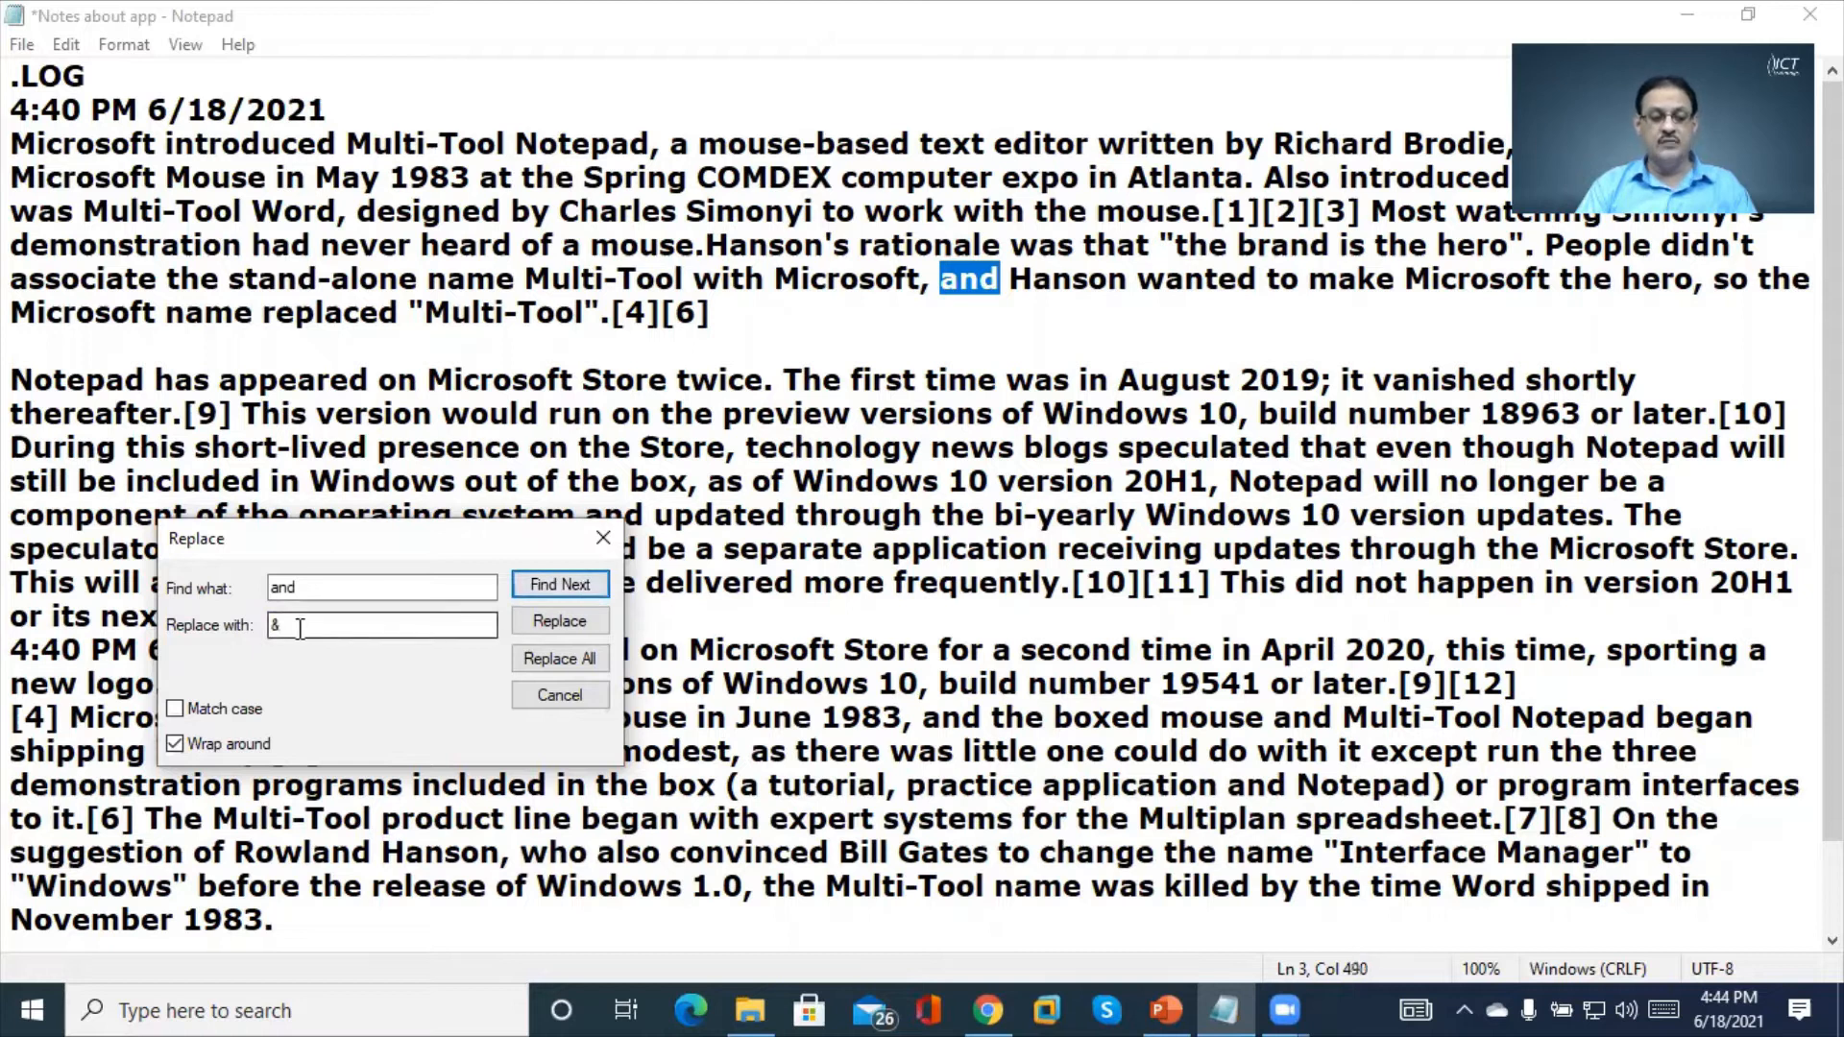
left_click(562, 623)
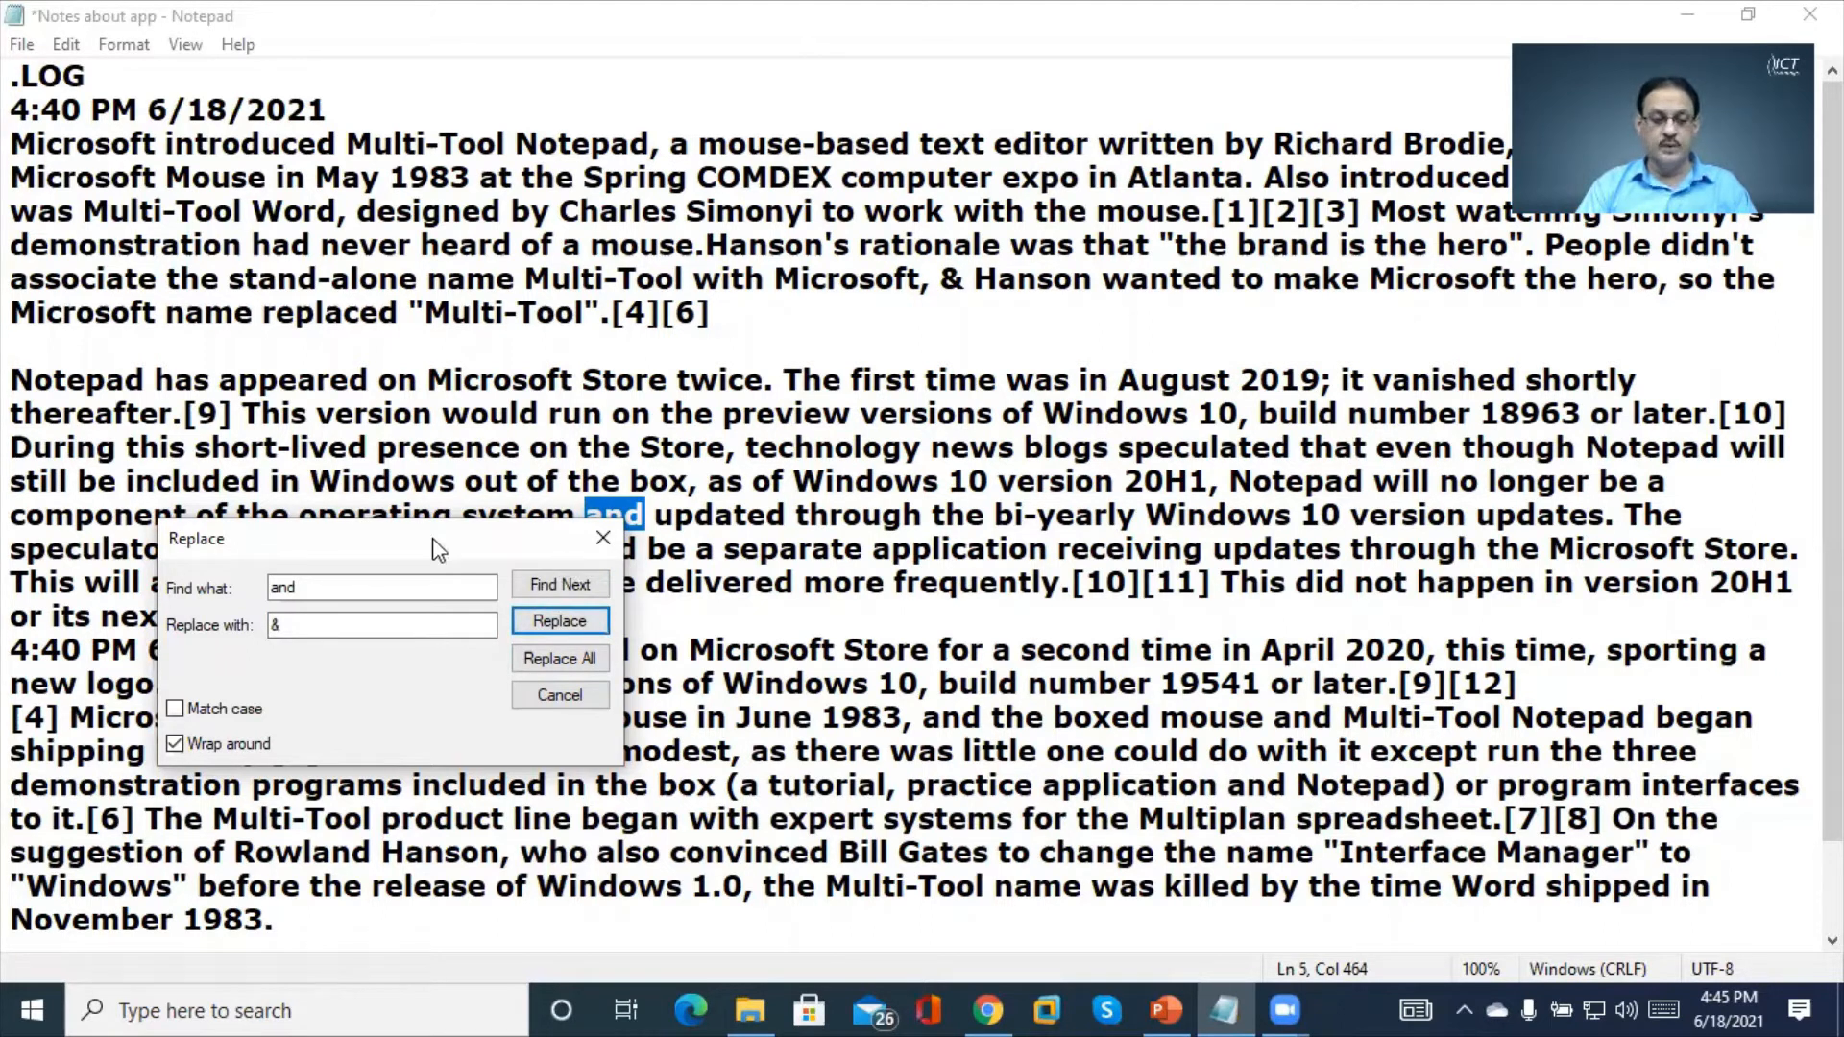
left_click_drag(434, 538, 546, 203)
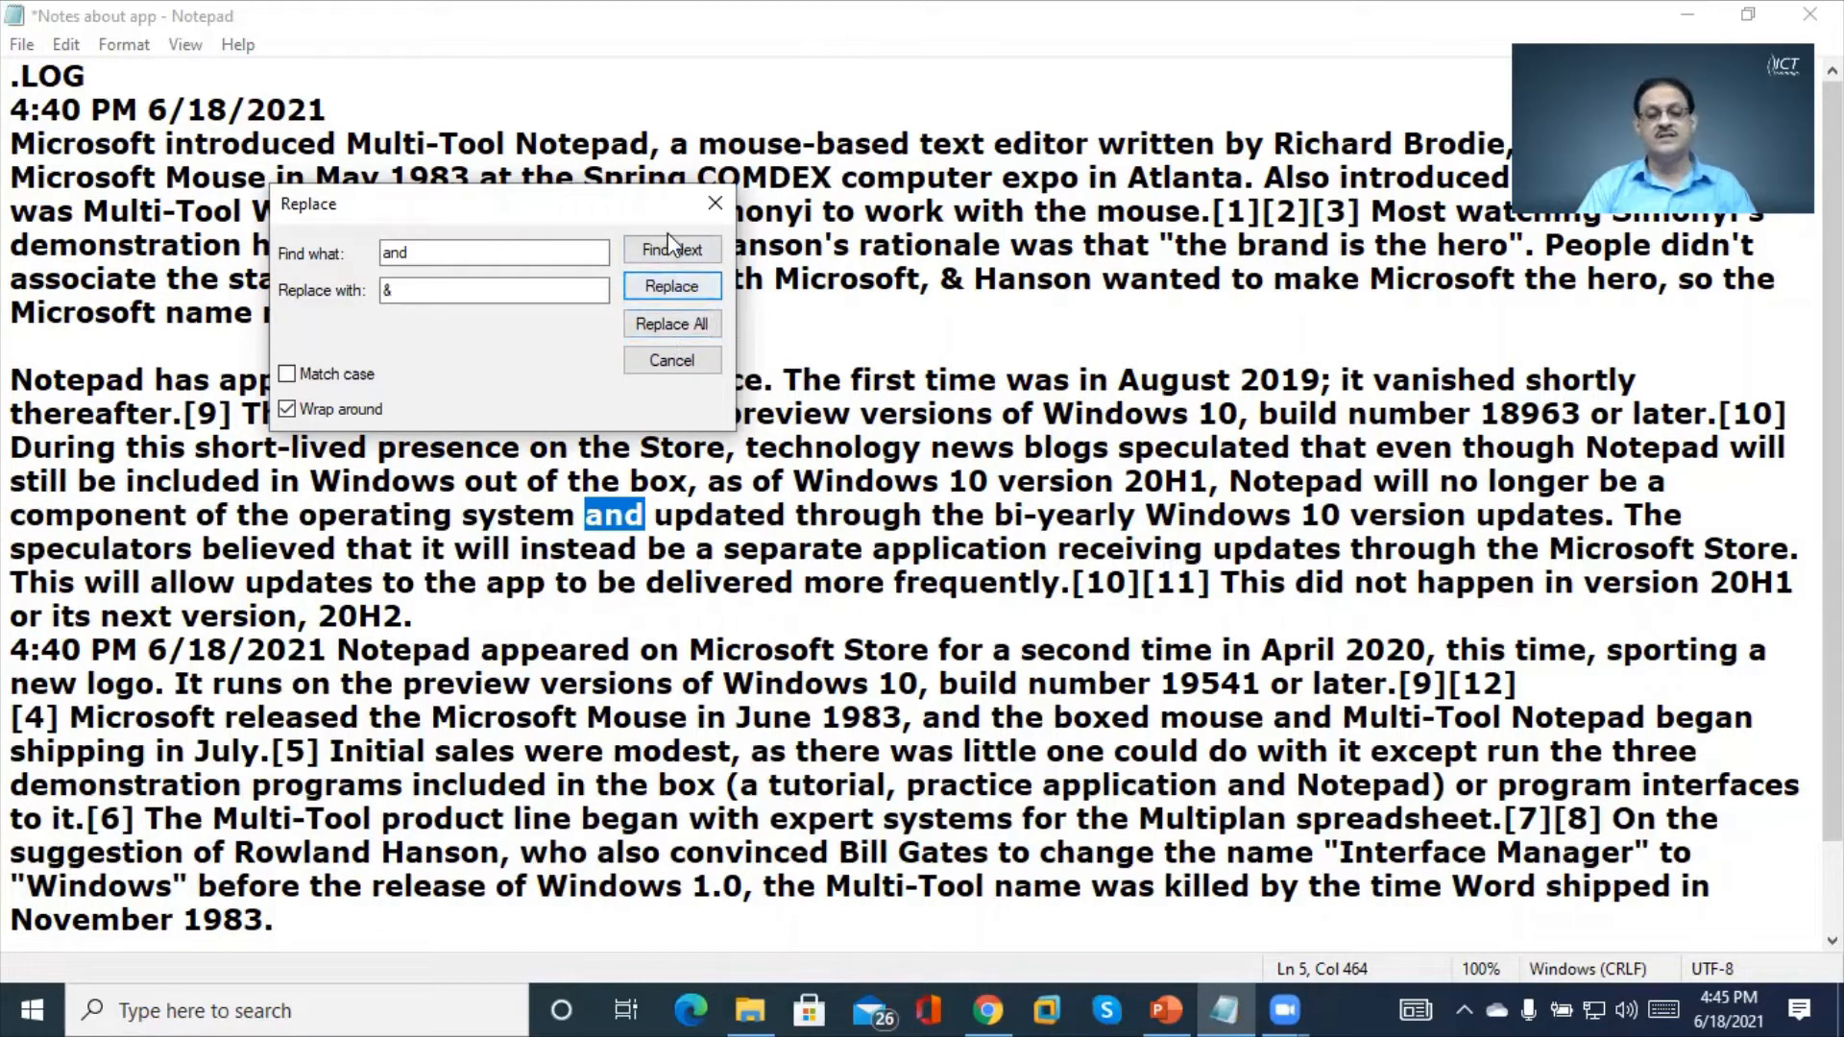
left_click(658, 289)
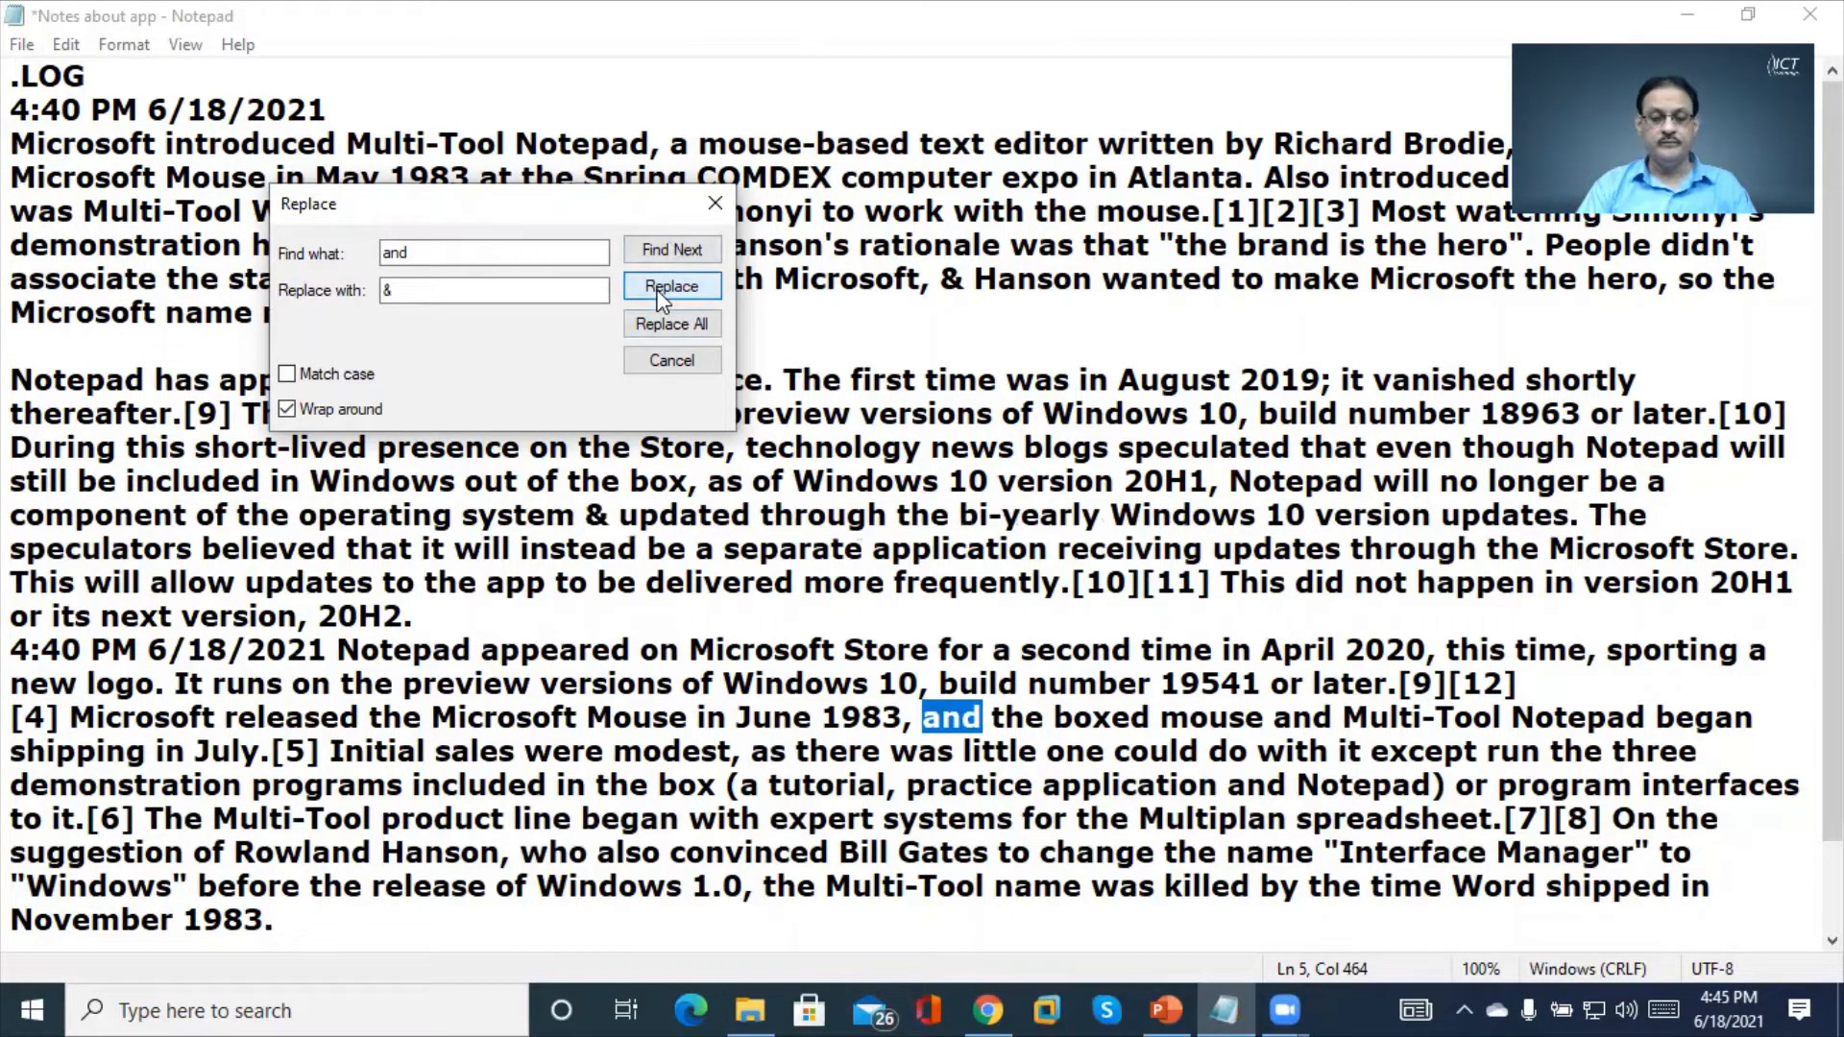
left_click(661, 288)
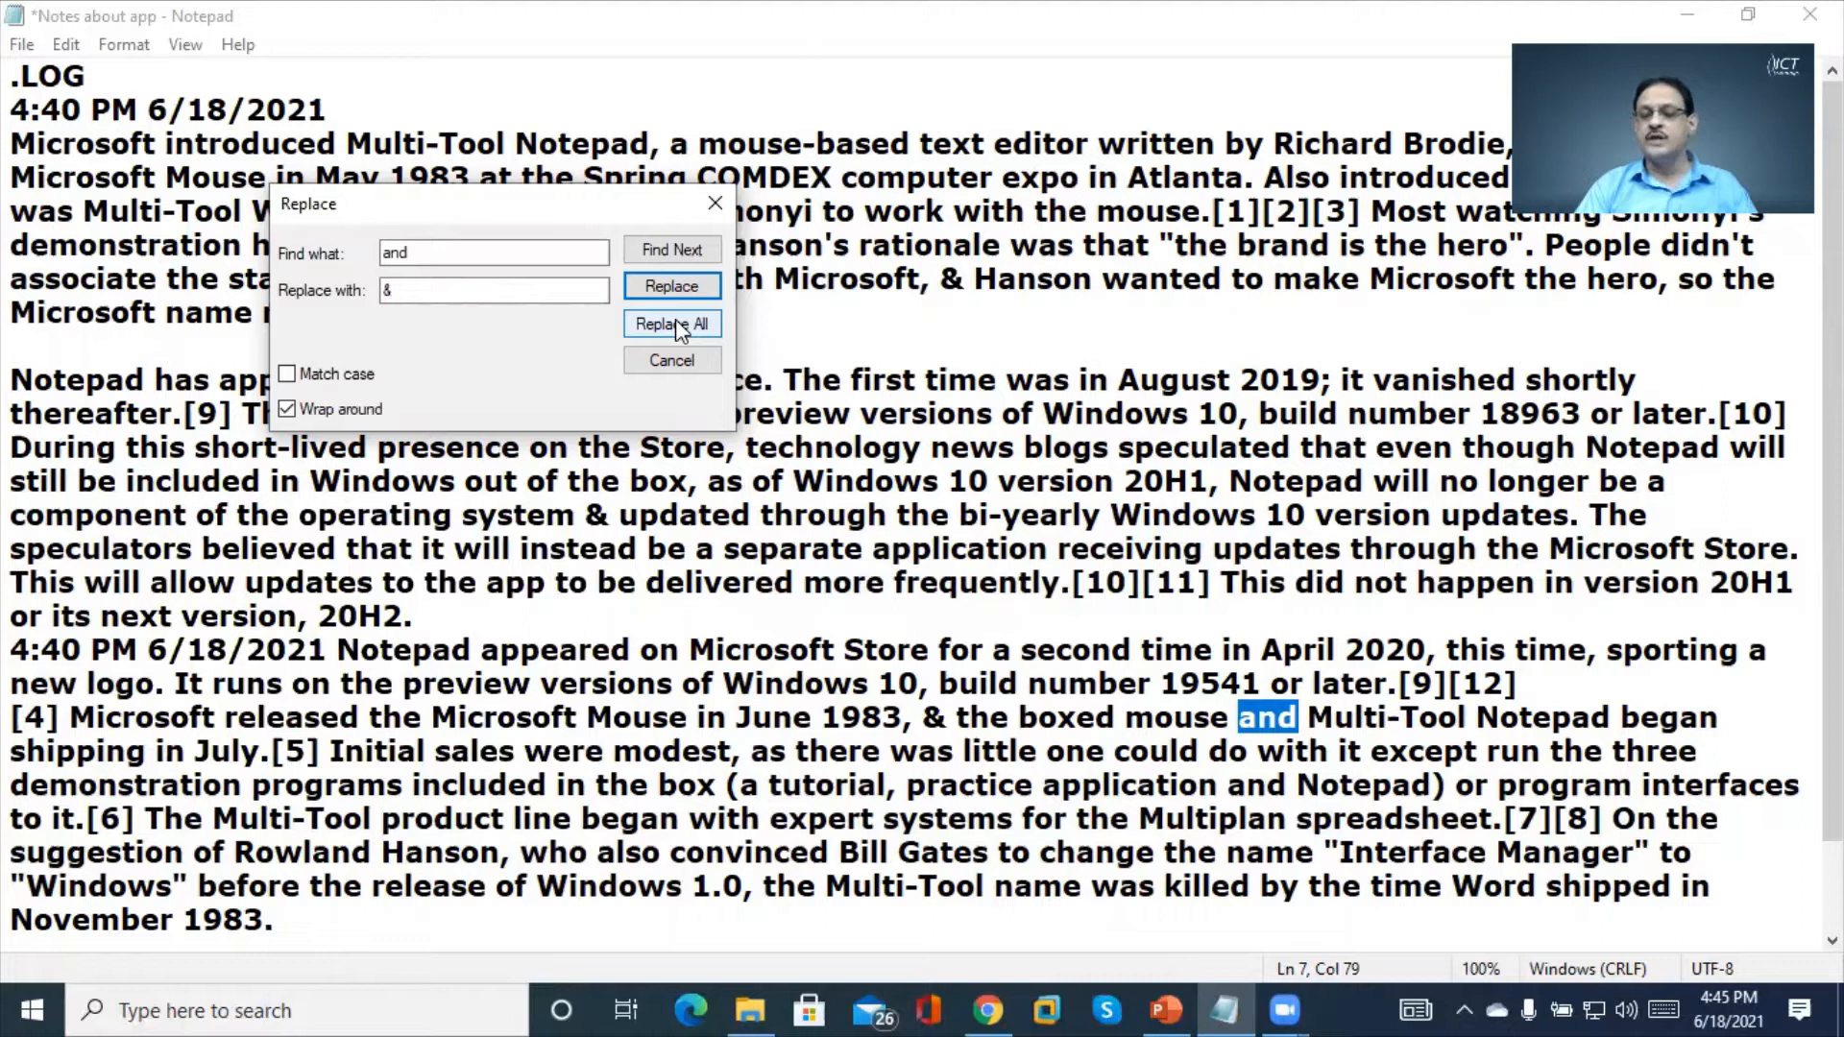
left_click(715, 203)
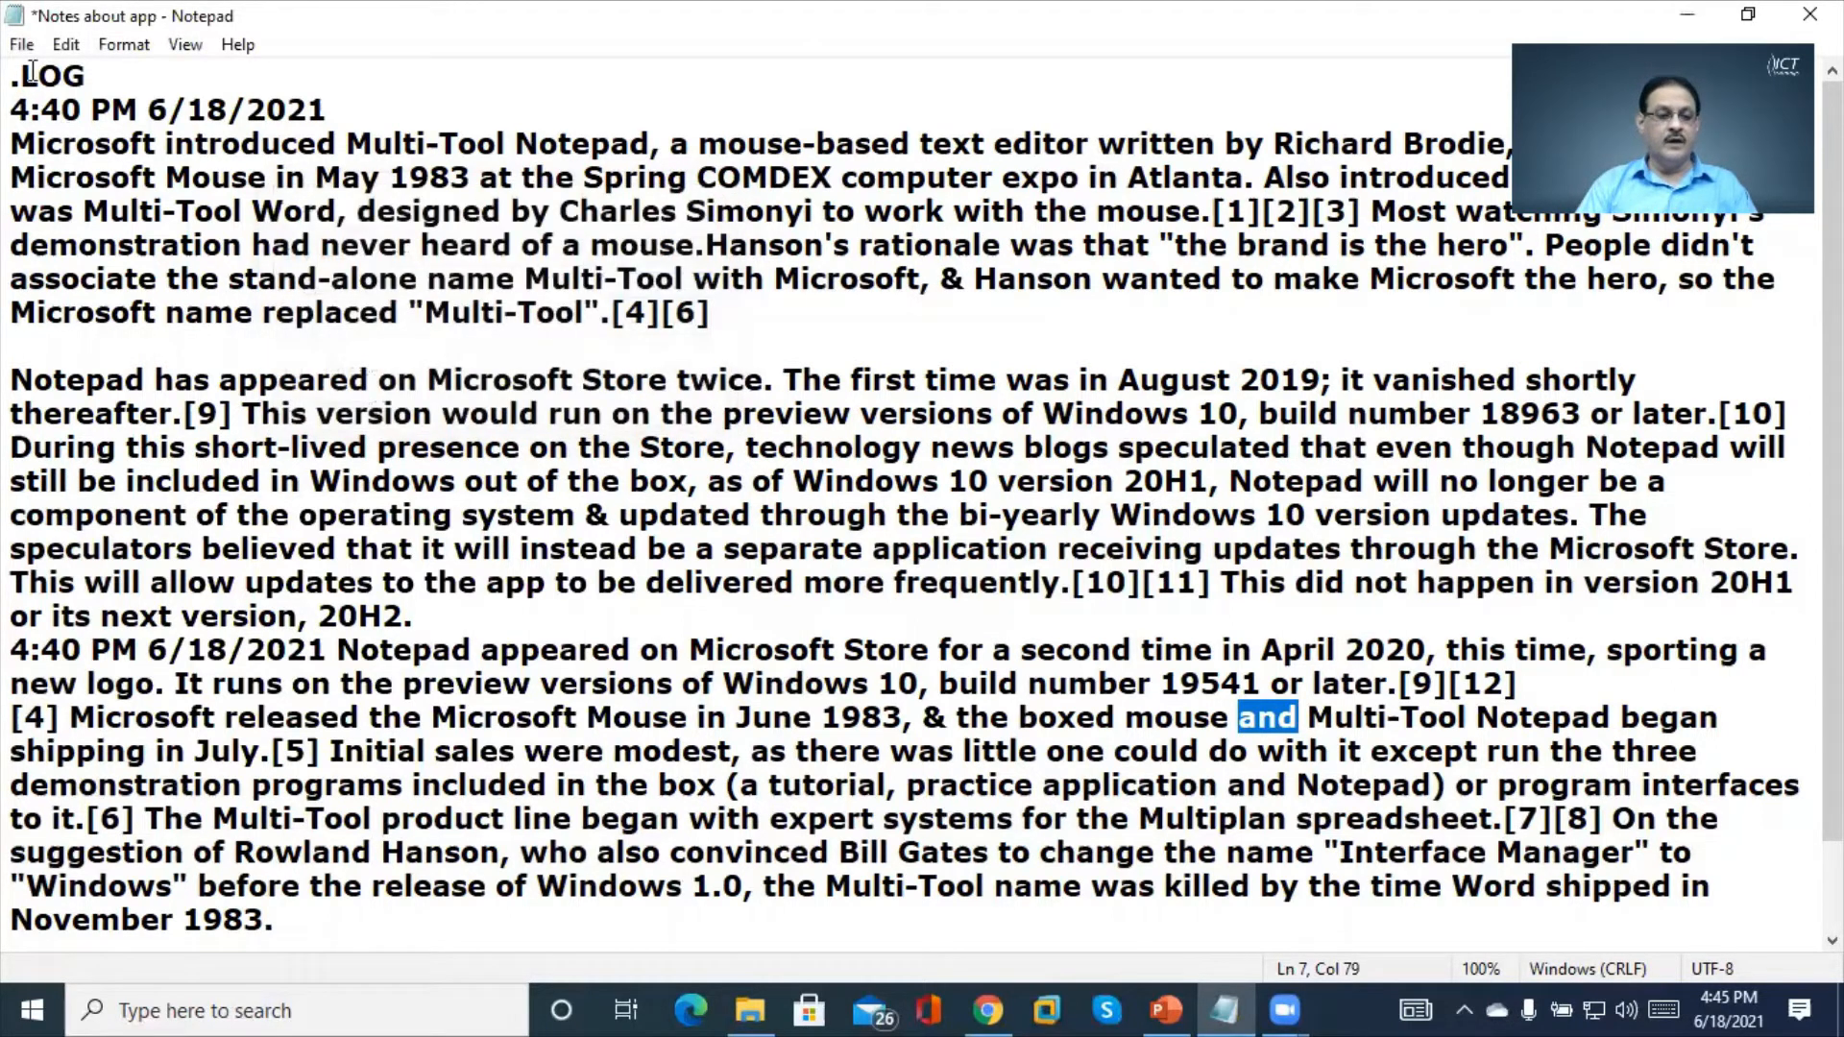
Select all the notes text and copy it using the Edit menu
left_click(64, 46)
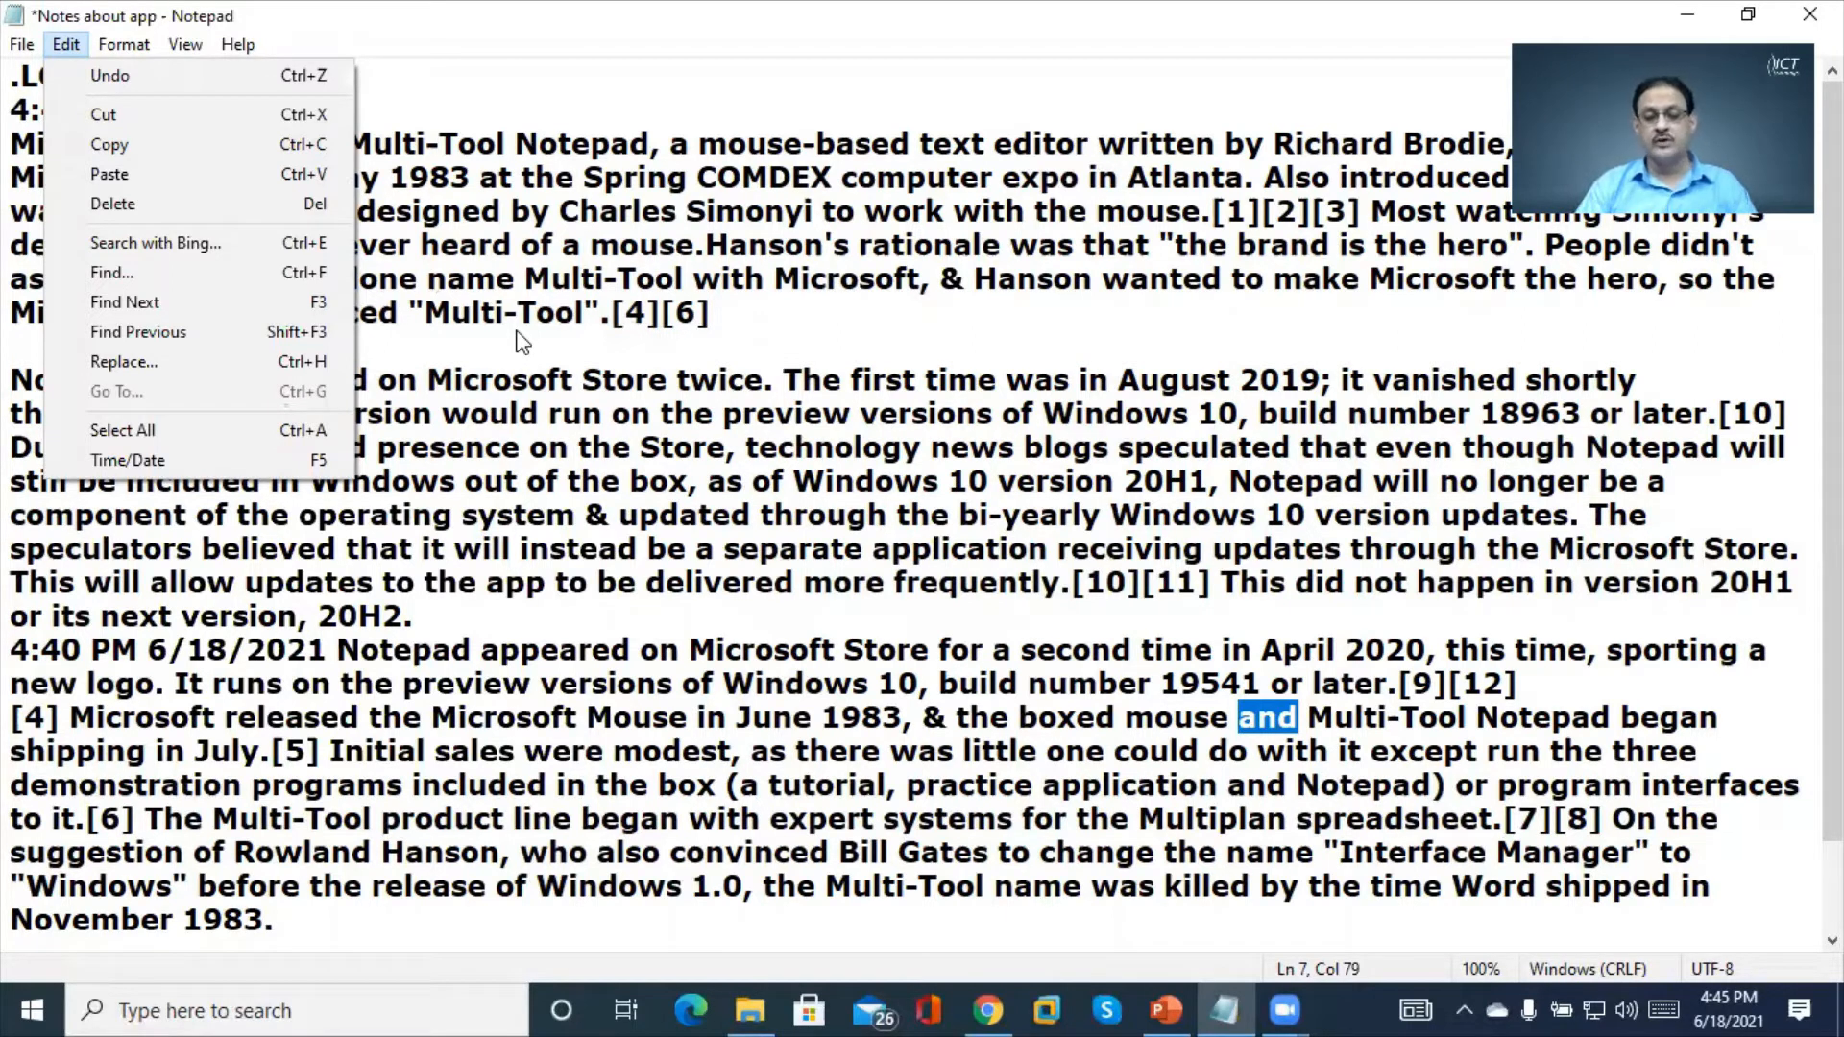
left_click(276, 434)
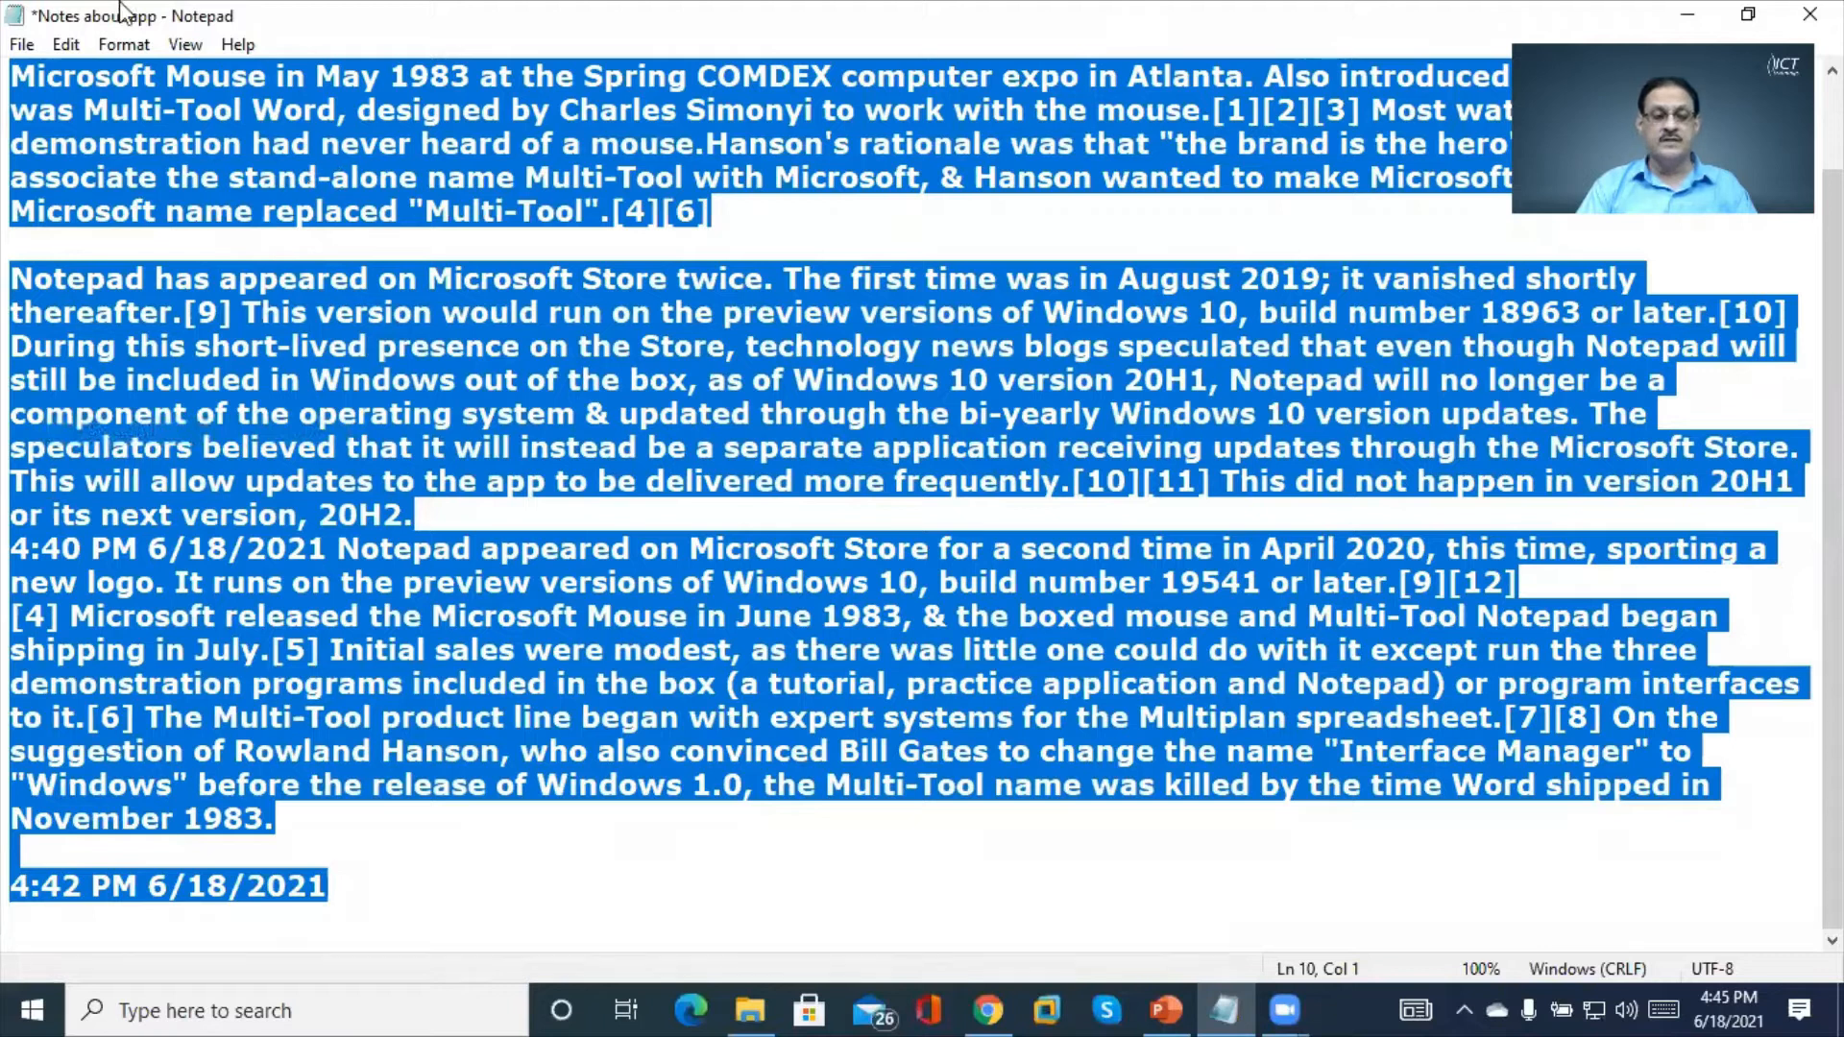
left_click(63, 44)
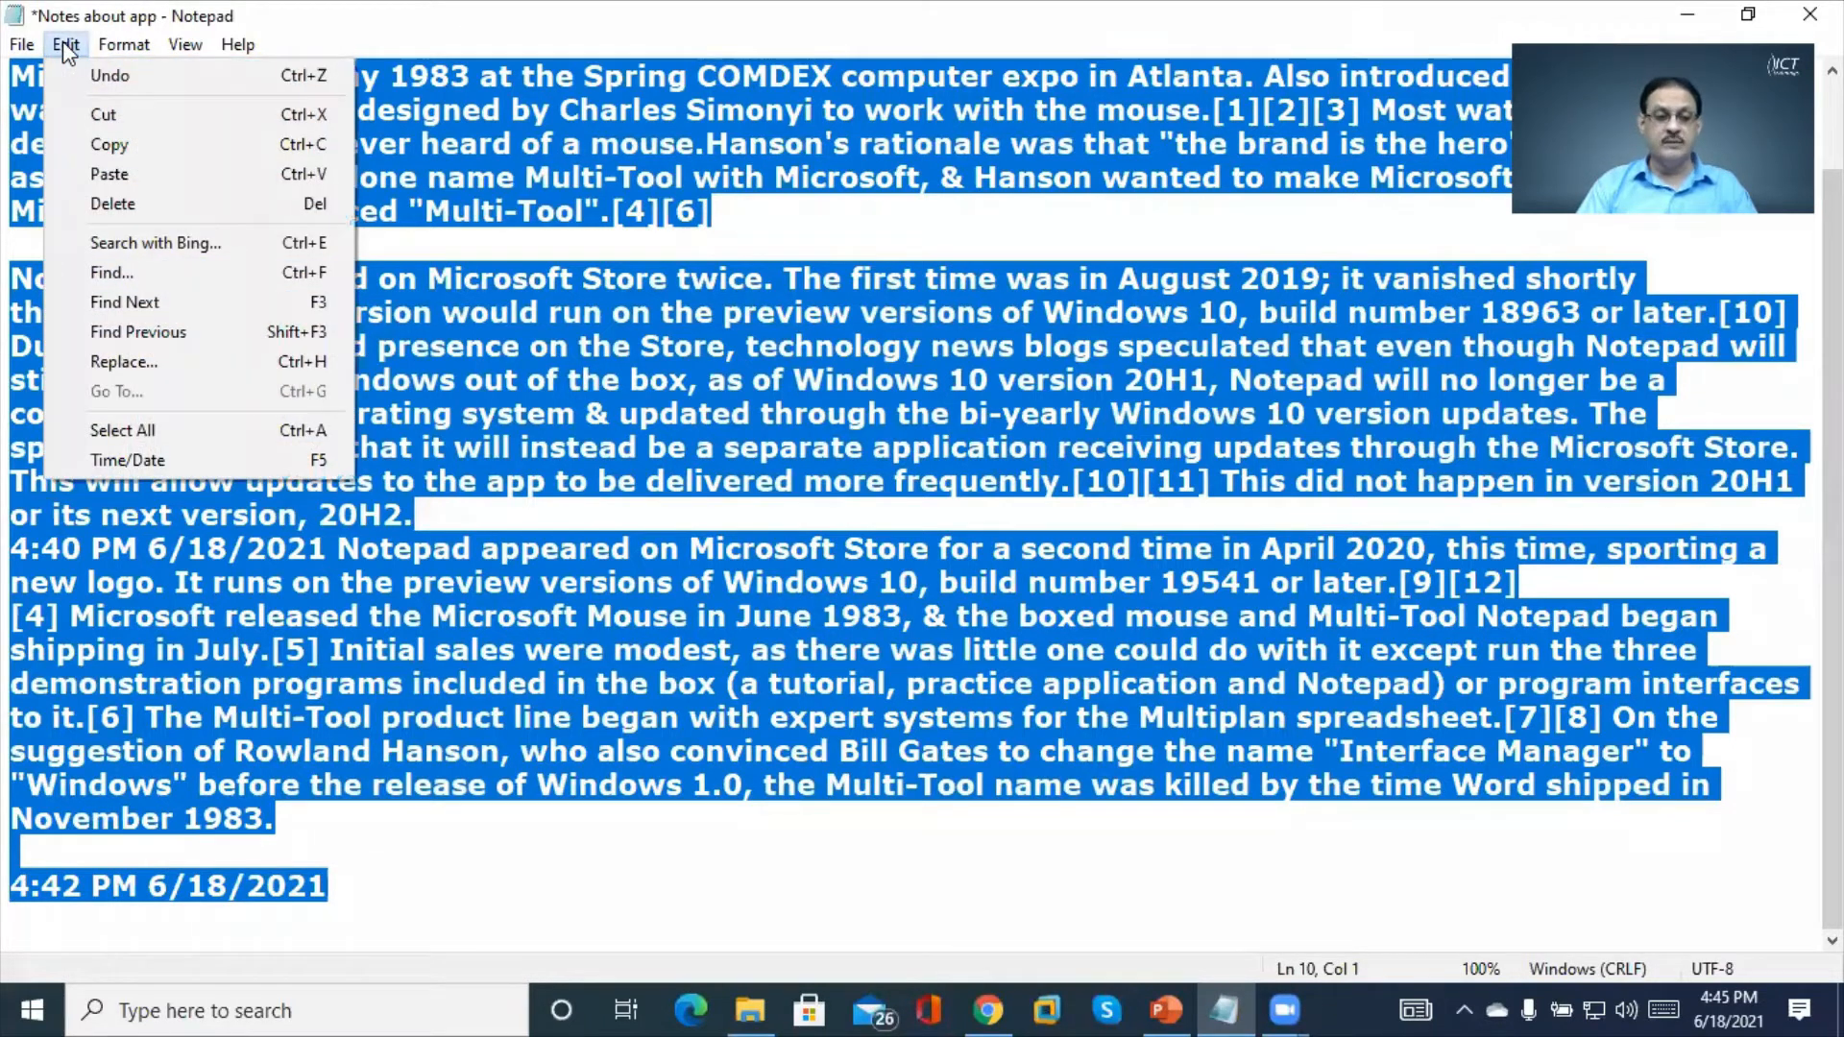
left_click(132, 147)
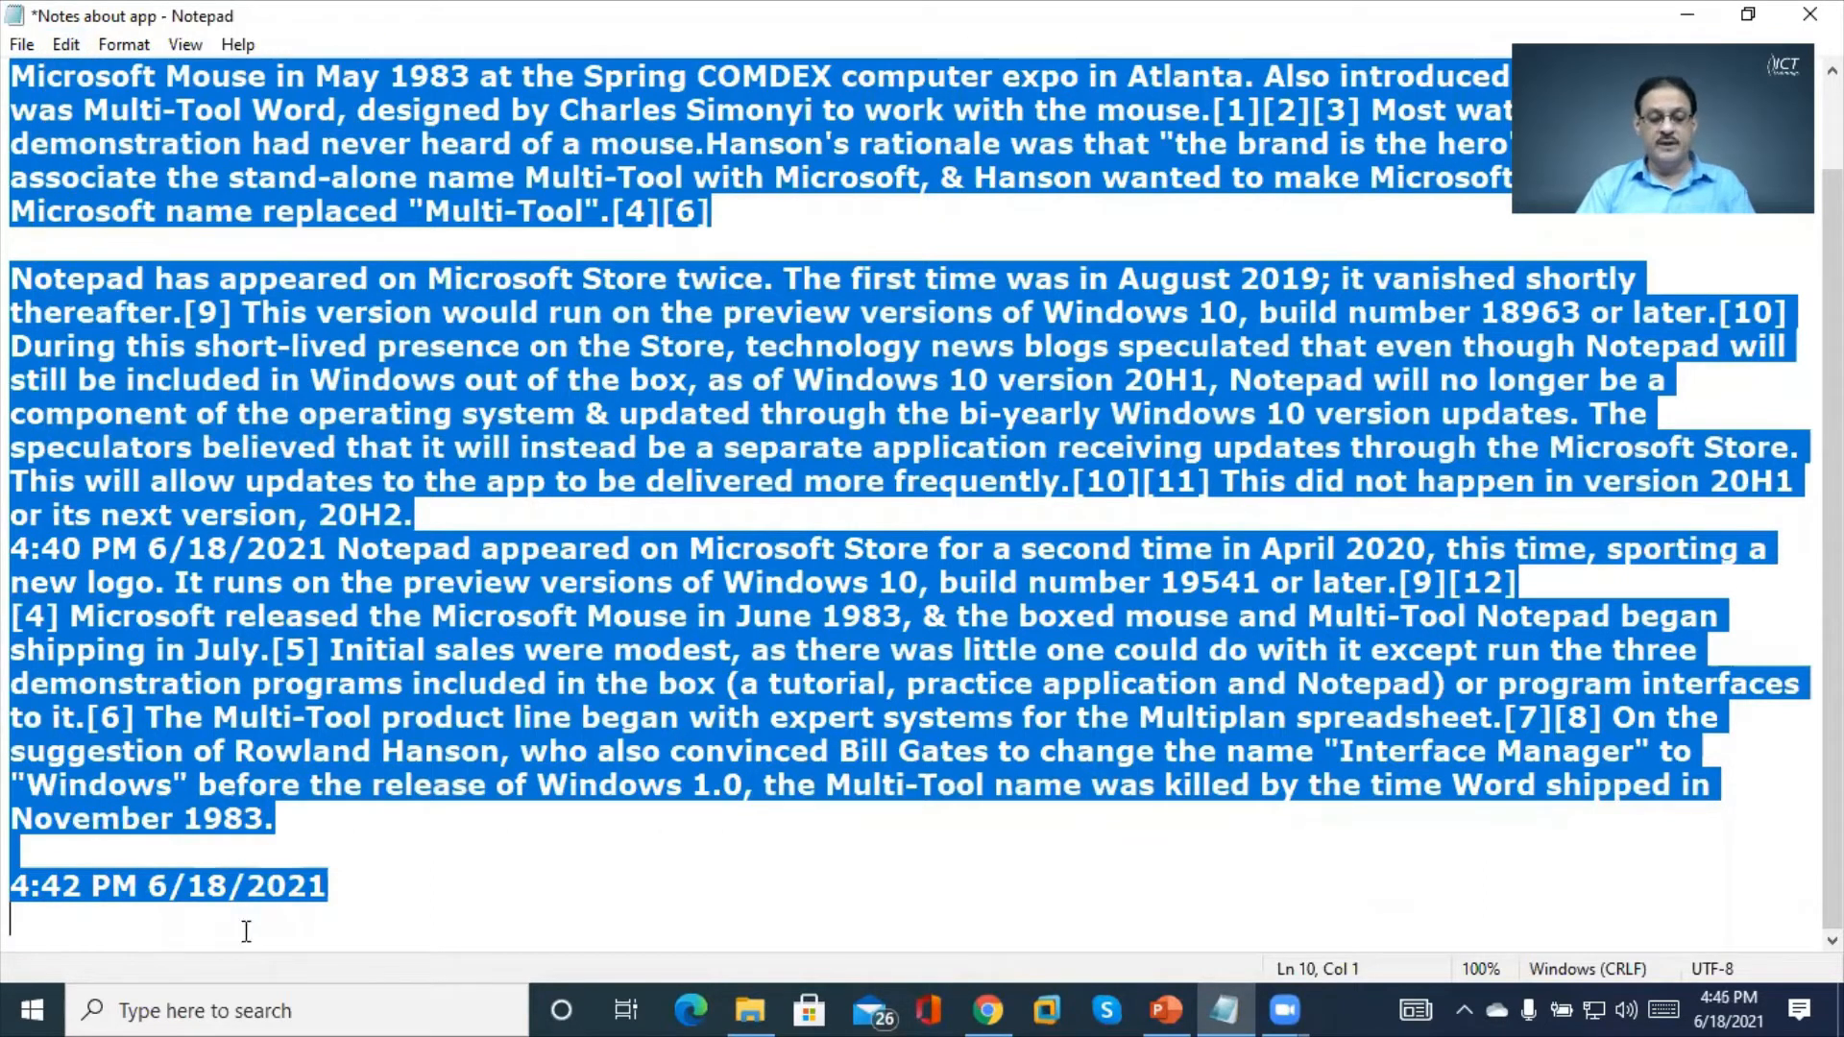
Launch Word 2016 from the taskbar search and create a blank document
left_click(276, 1009)
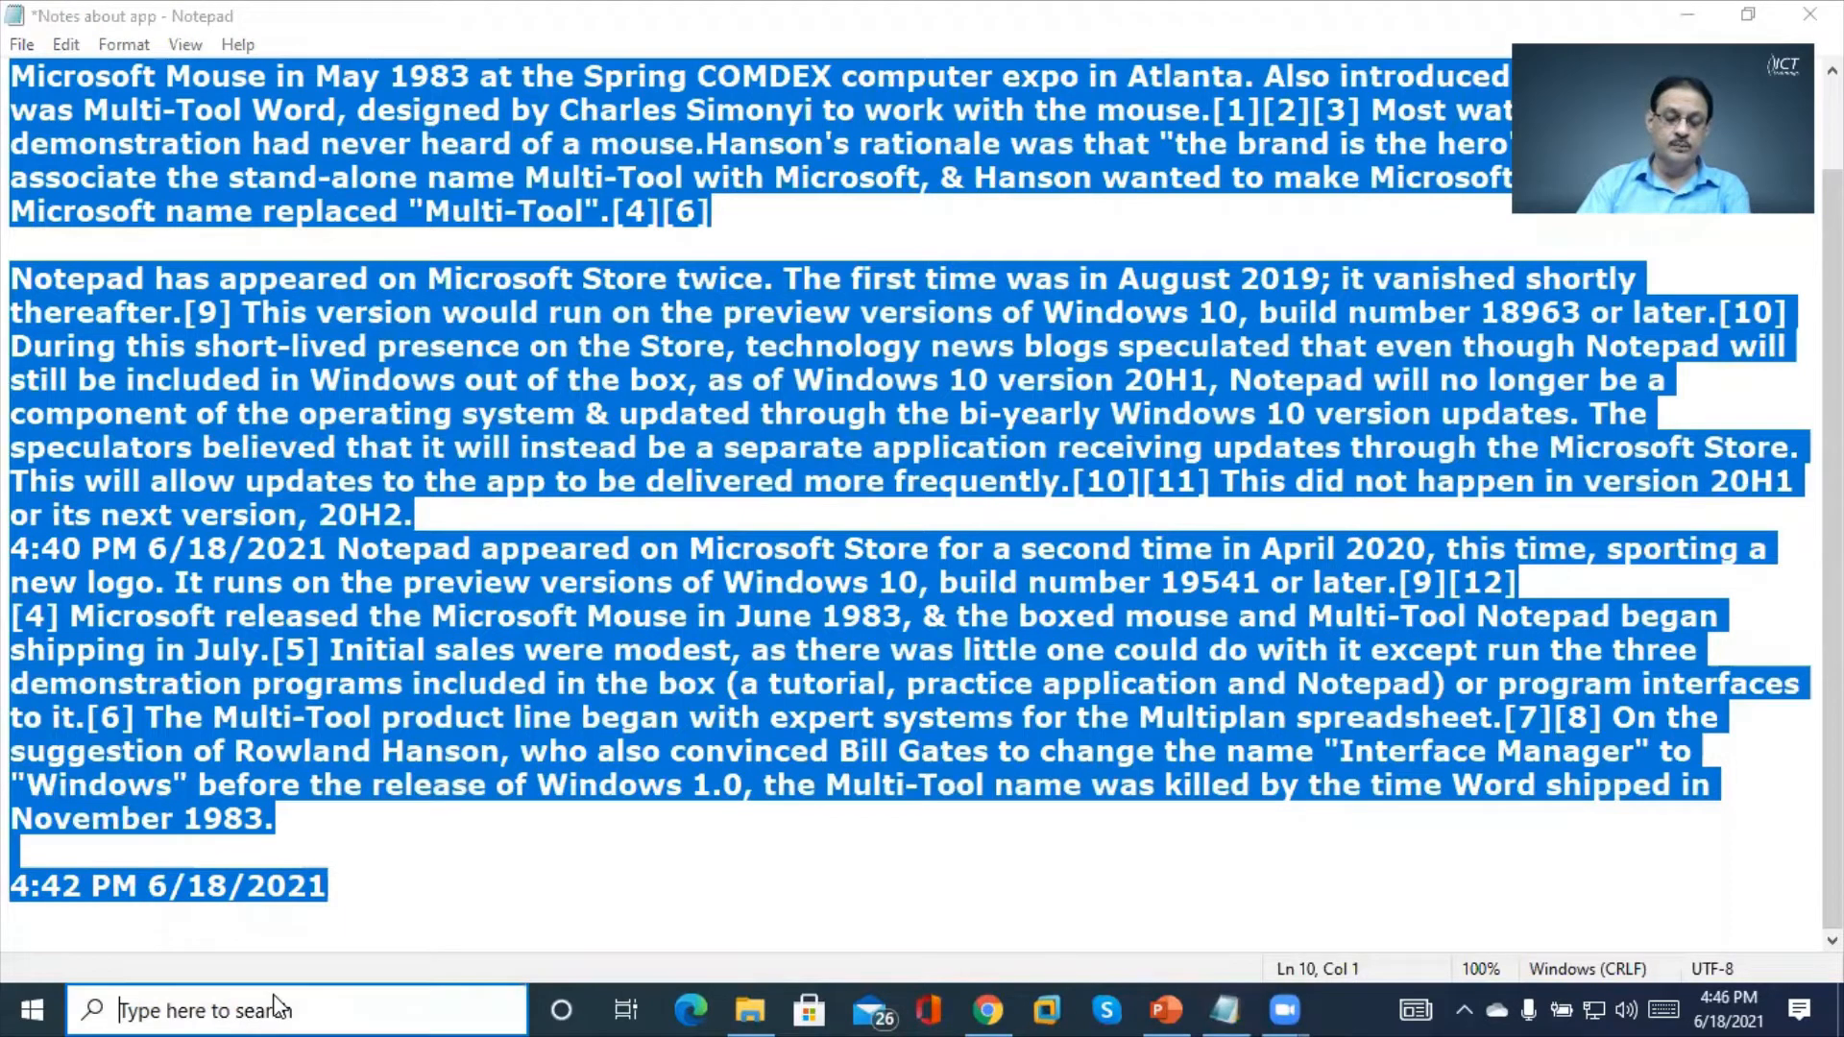
type("word")
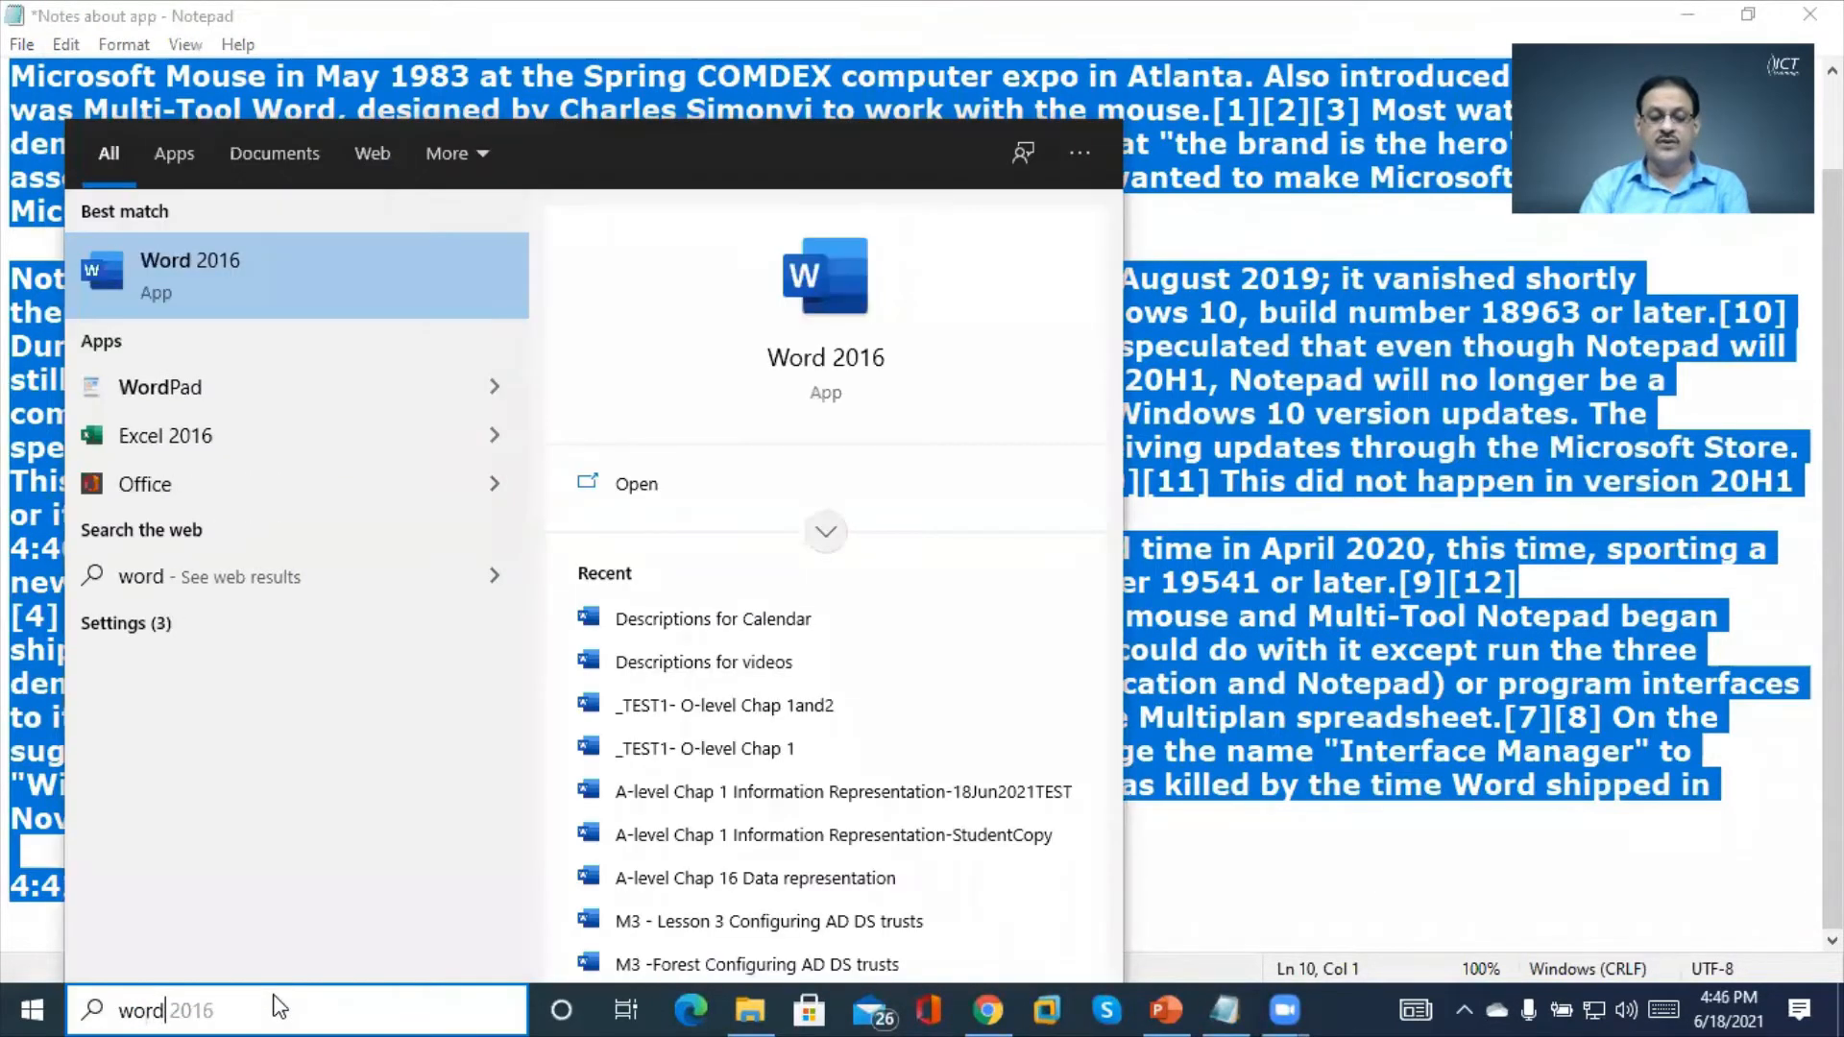
key("Return")
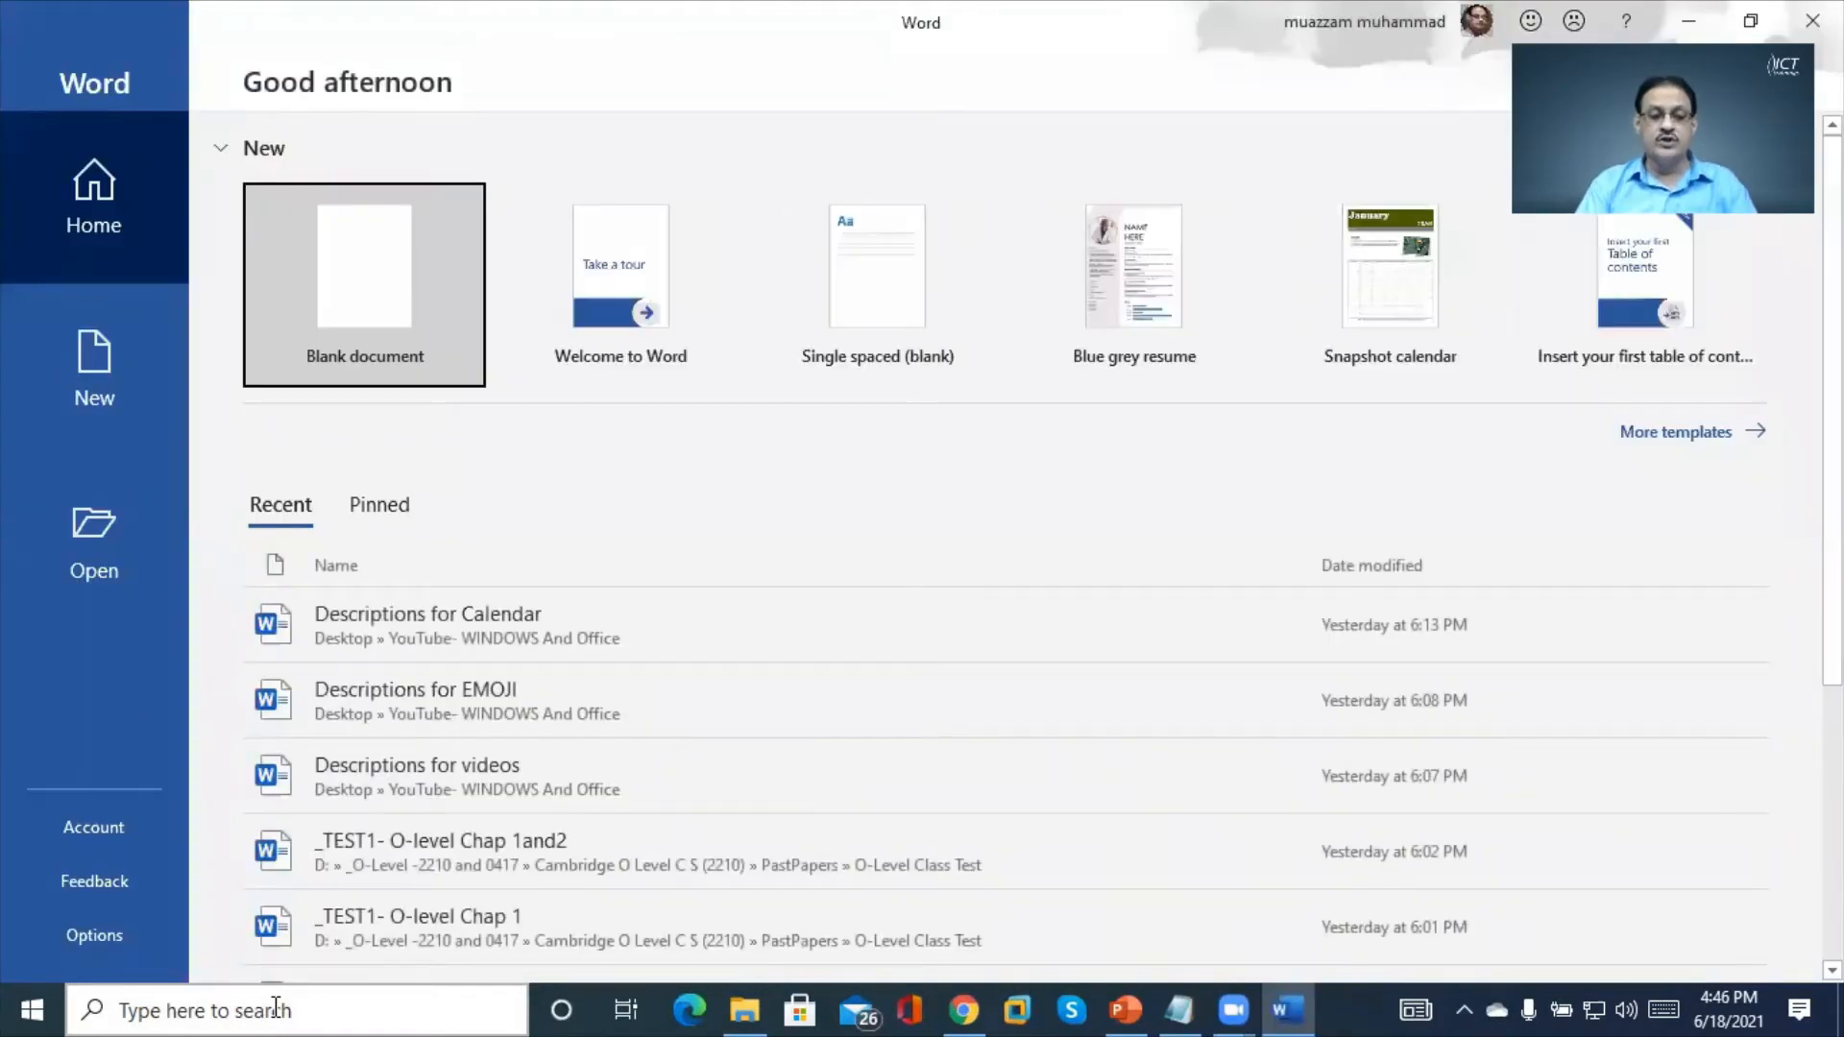
left_click(401, 279)
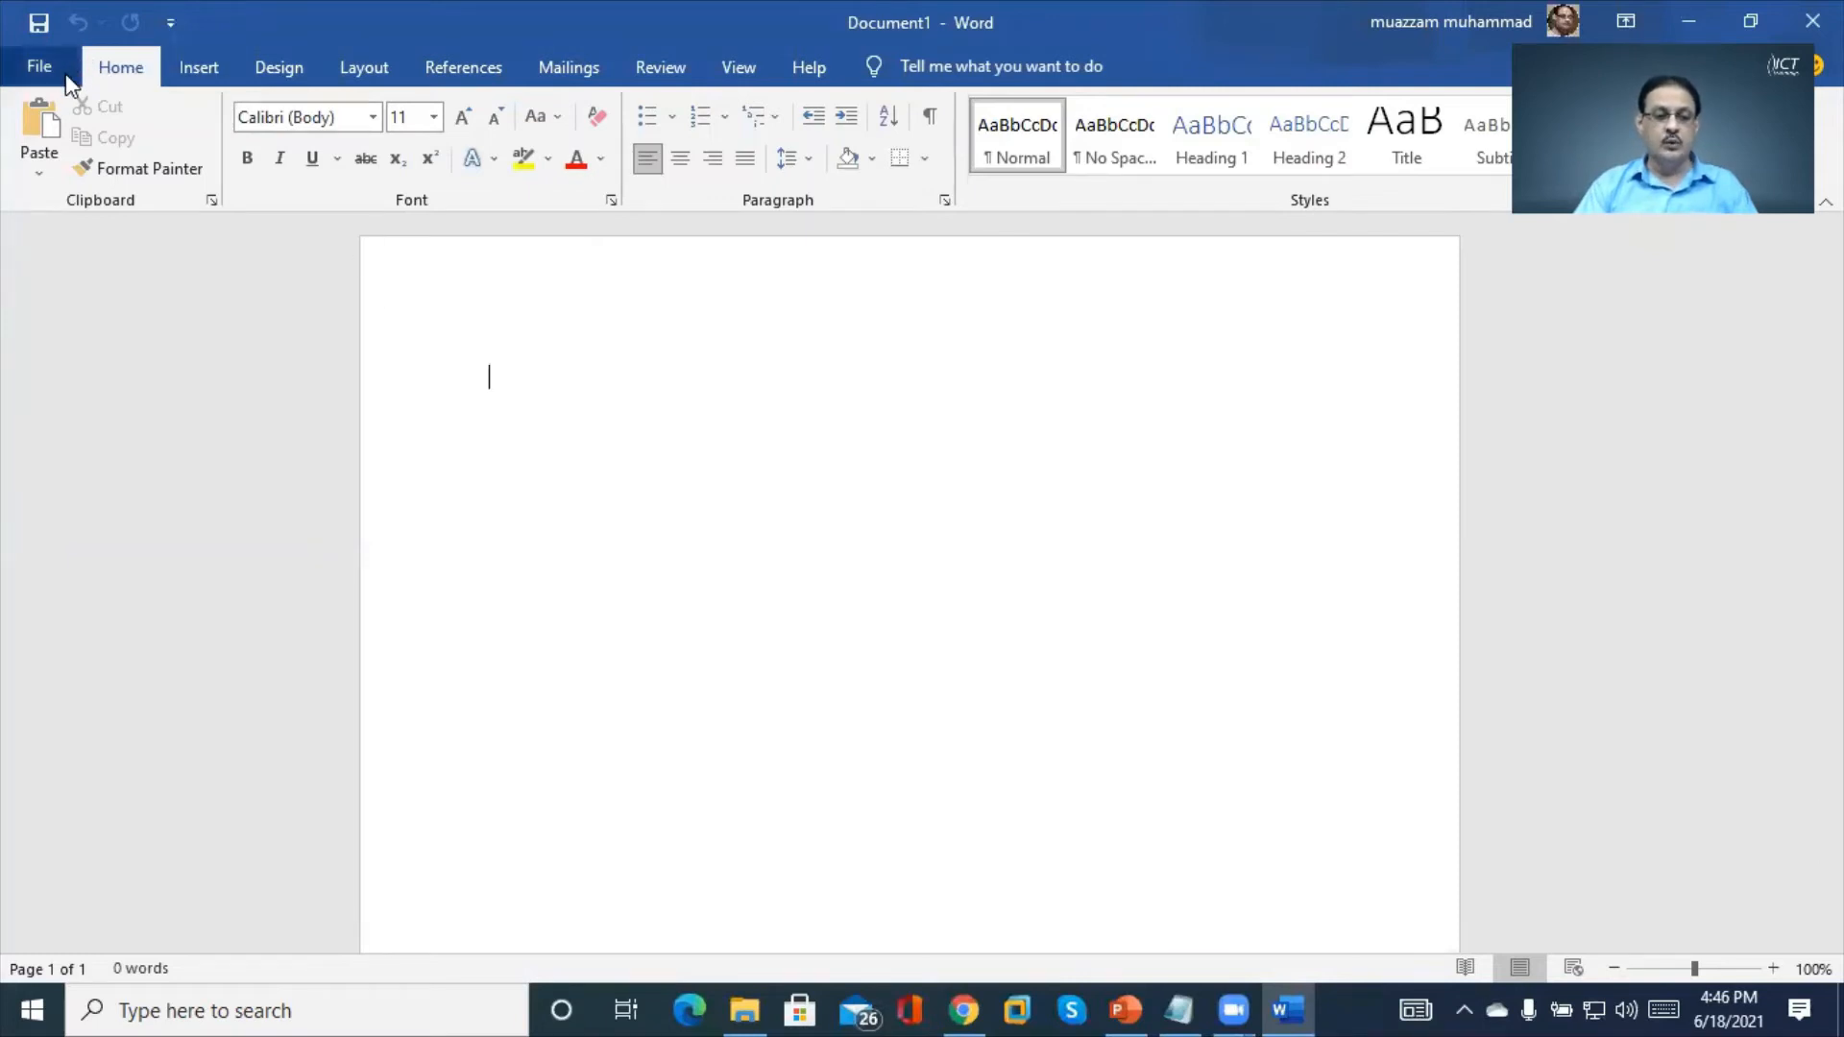
Paste the Notepad notes as Keep Text Only, giving 358 words
right_click(594, 381)
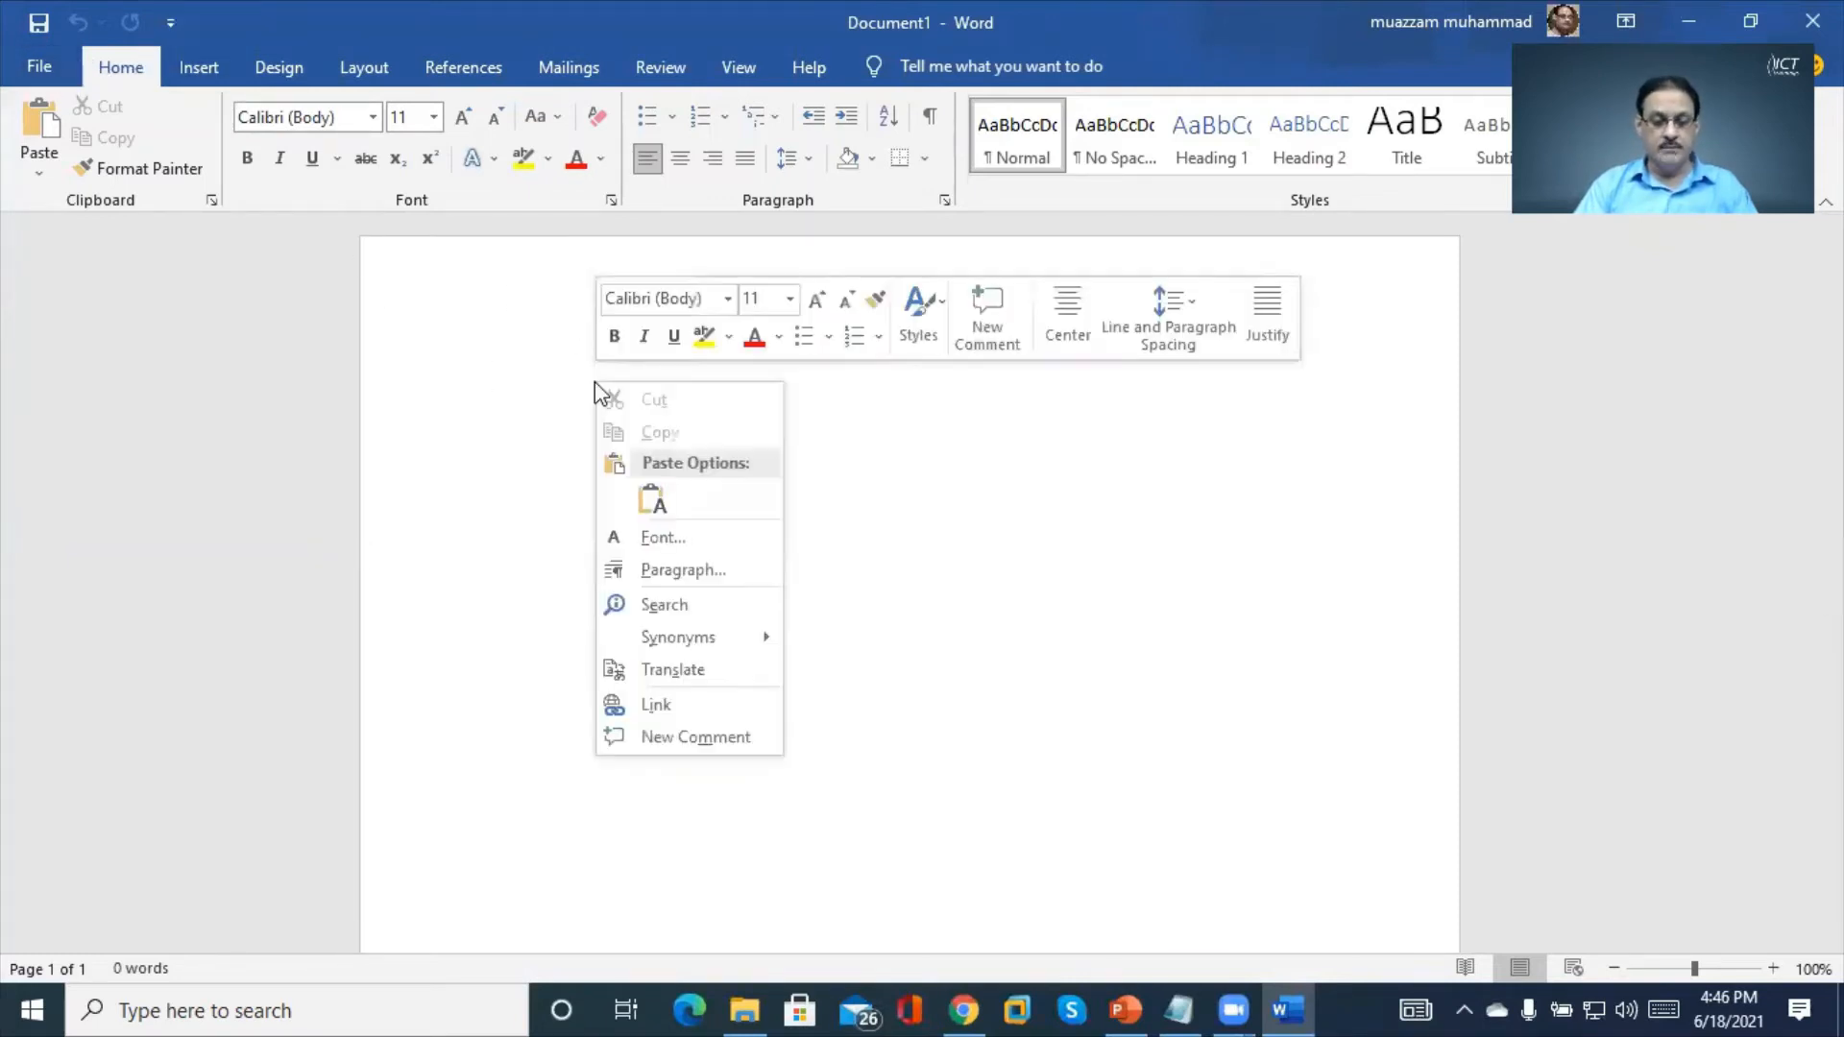
left_click(653, 501)
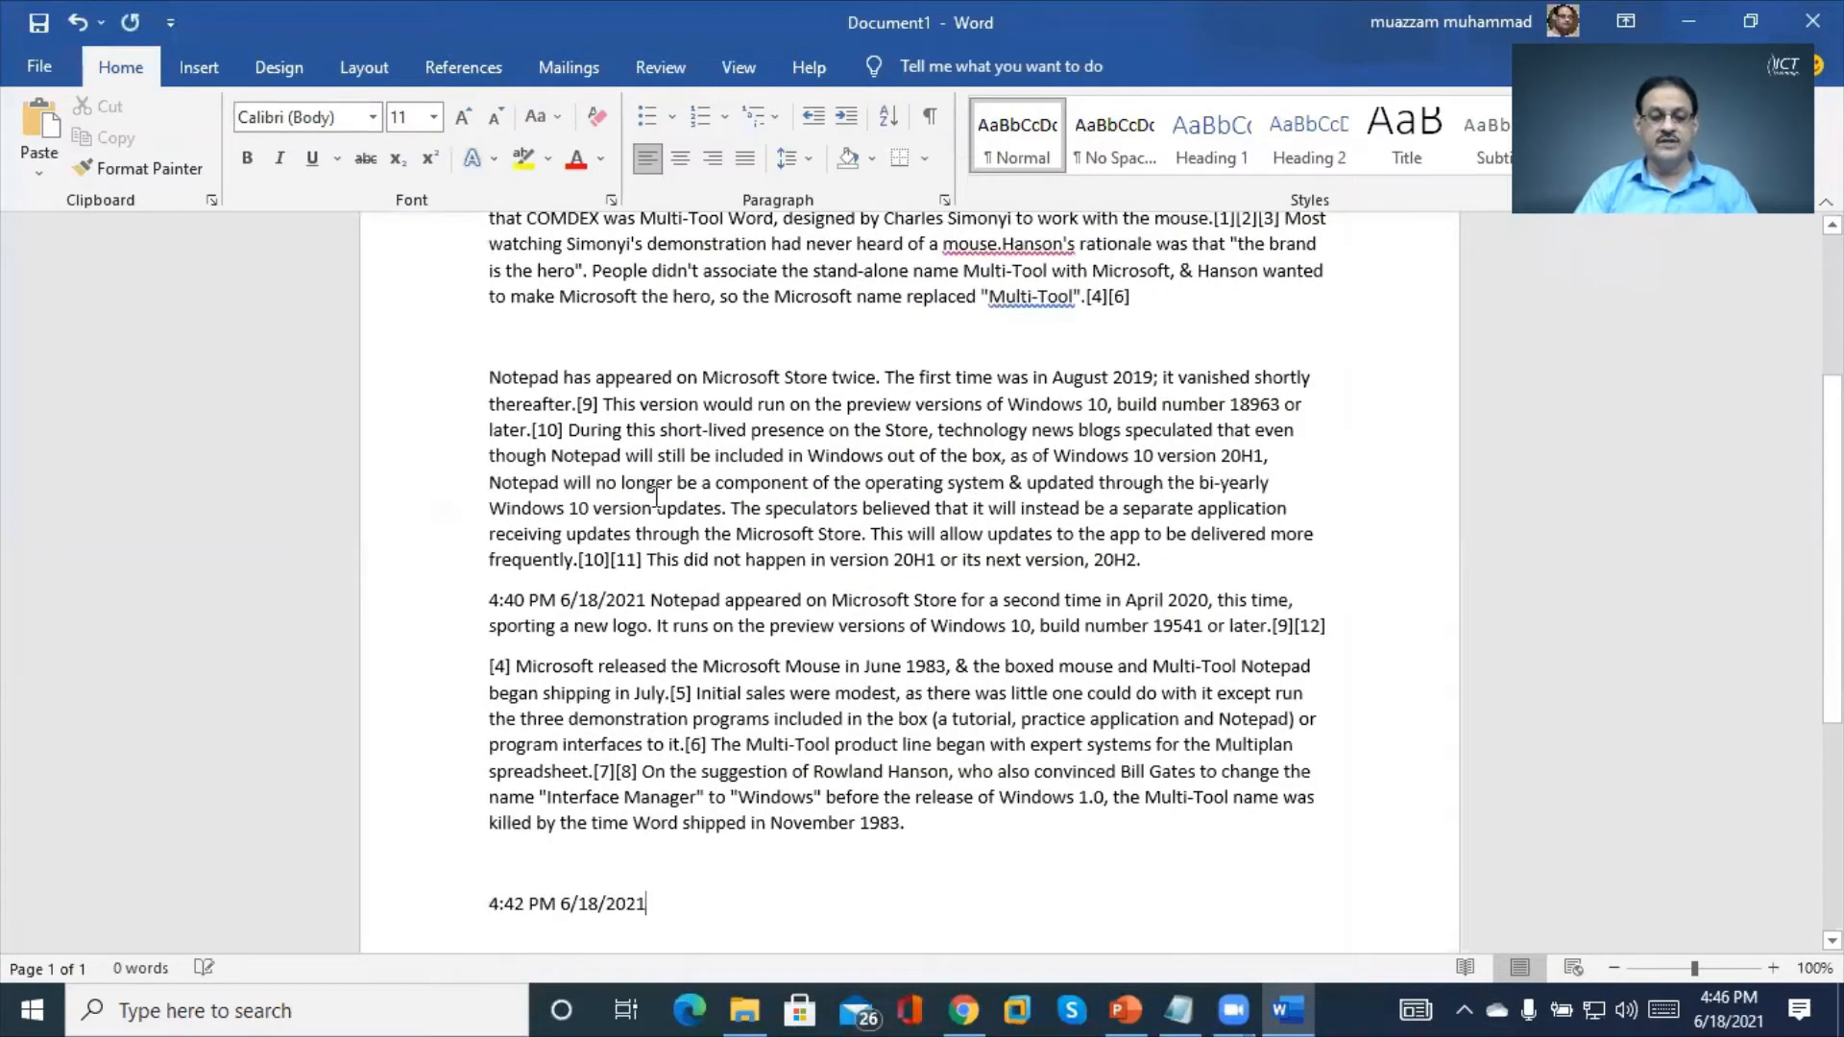
scroll(656, 497, "up", 2)
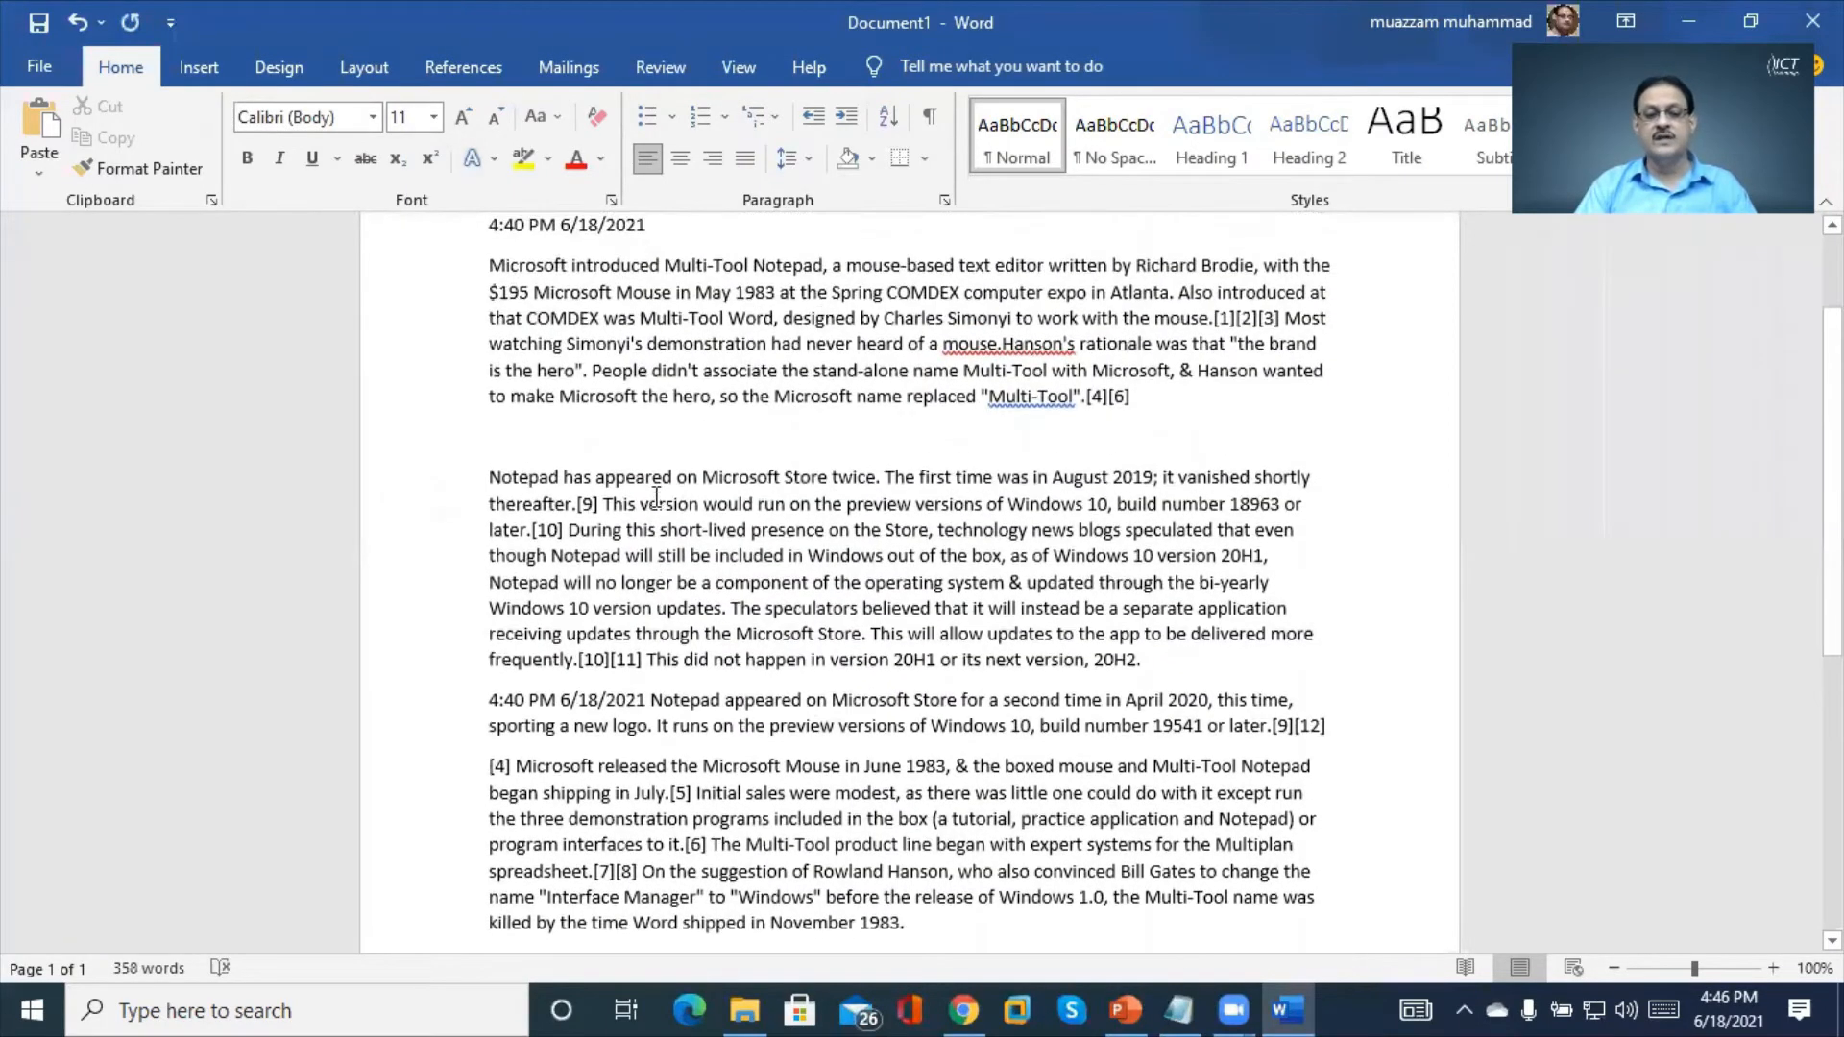
scroll(656, 497, "up", 1)
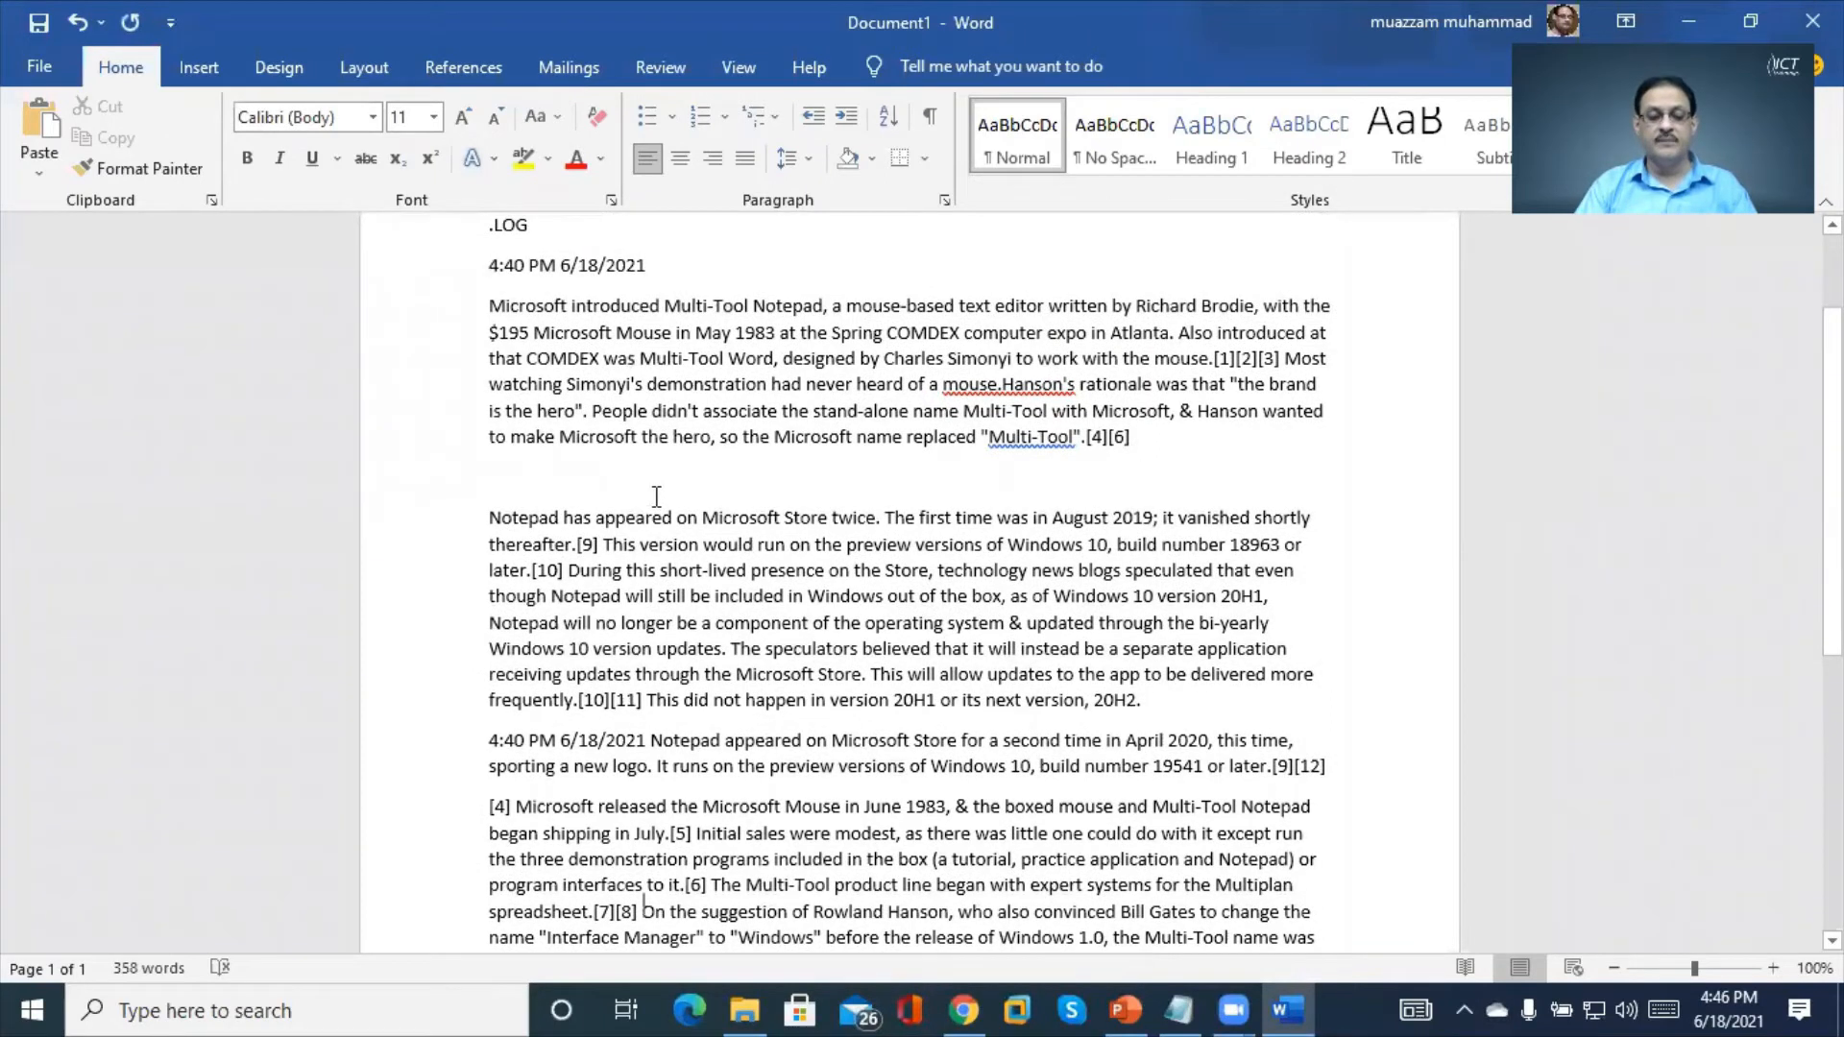
scroll(656, 497, "down", 3)
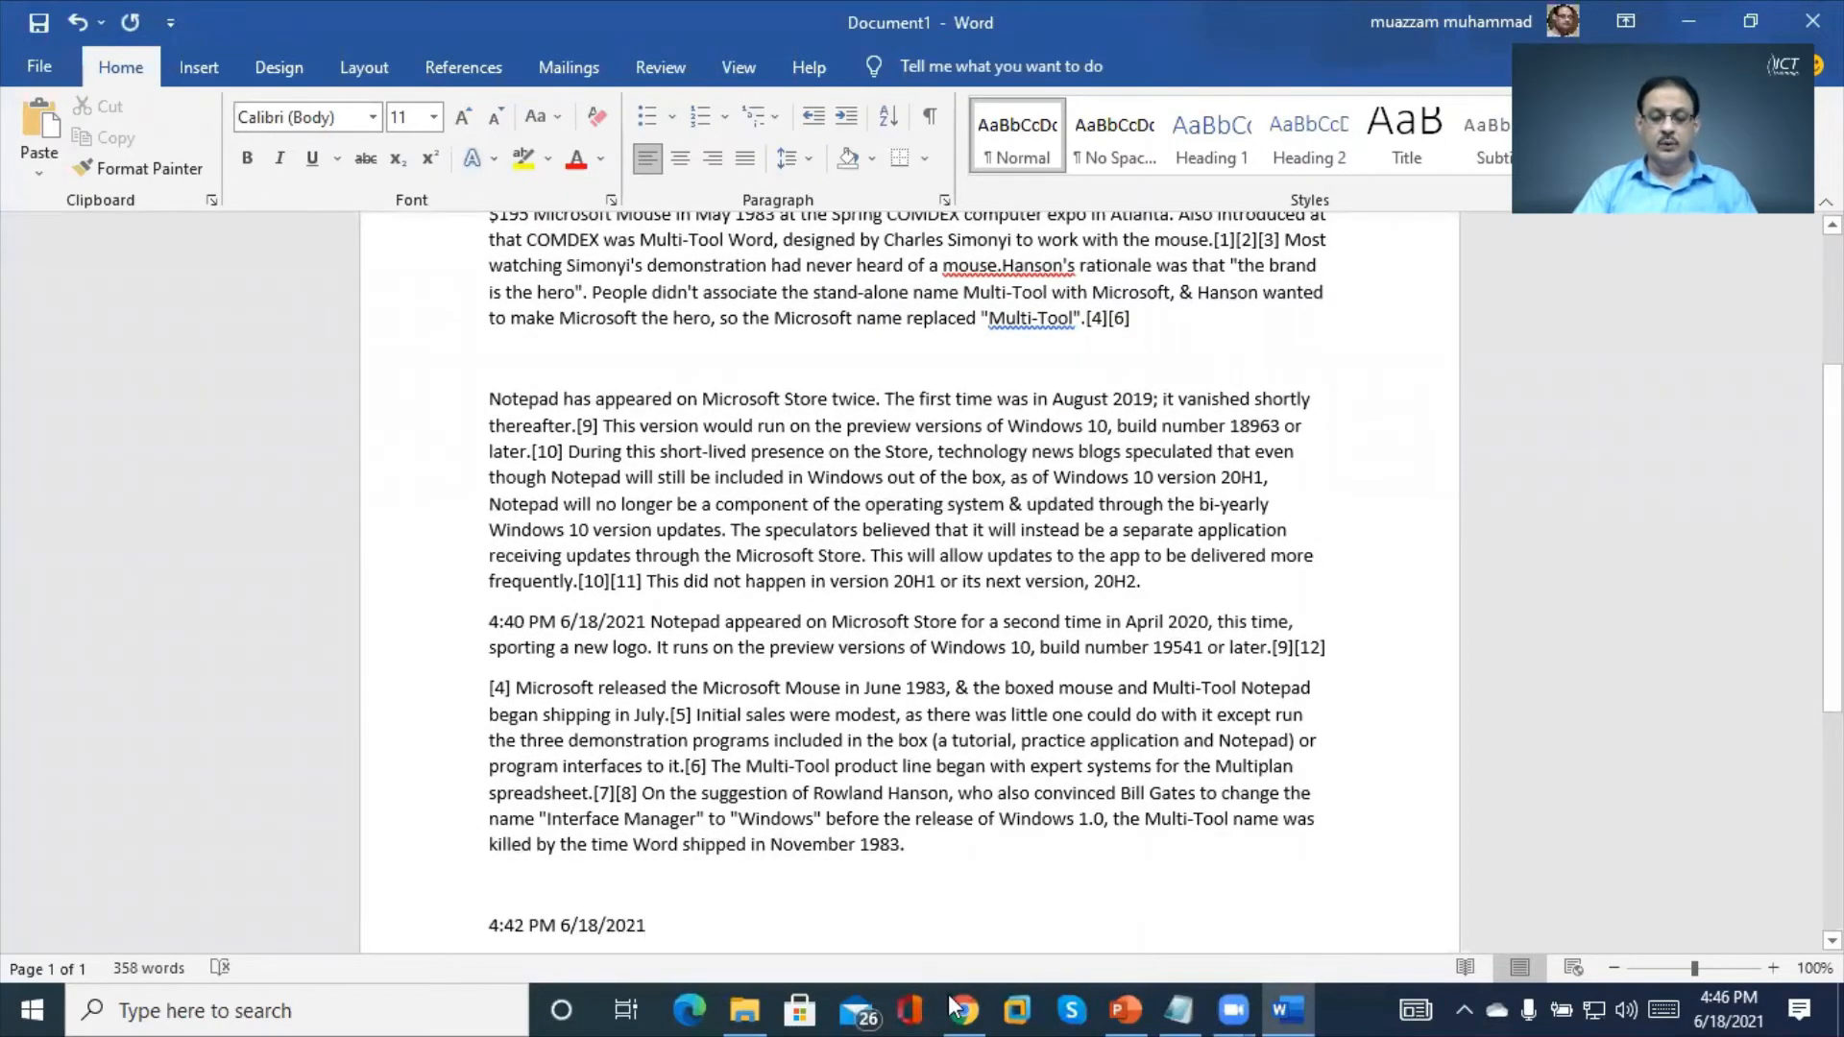
Bring the Notes about app window back, deselect all text, and return to the document start
left_click(1174, 1004)
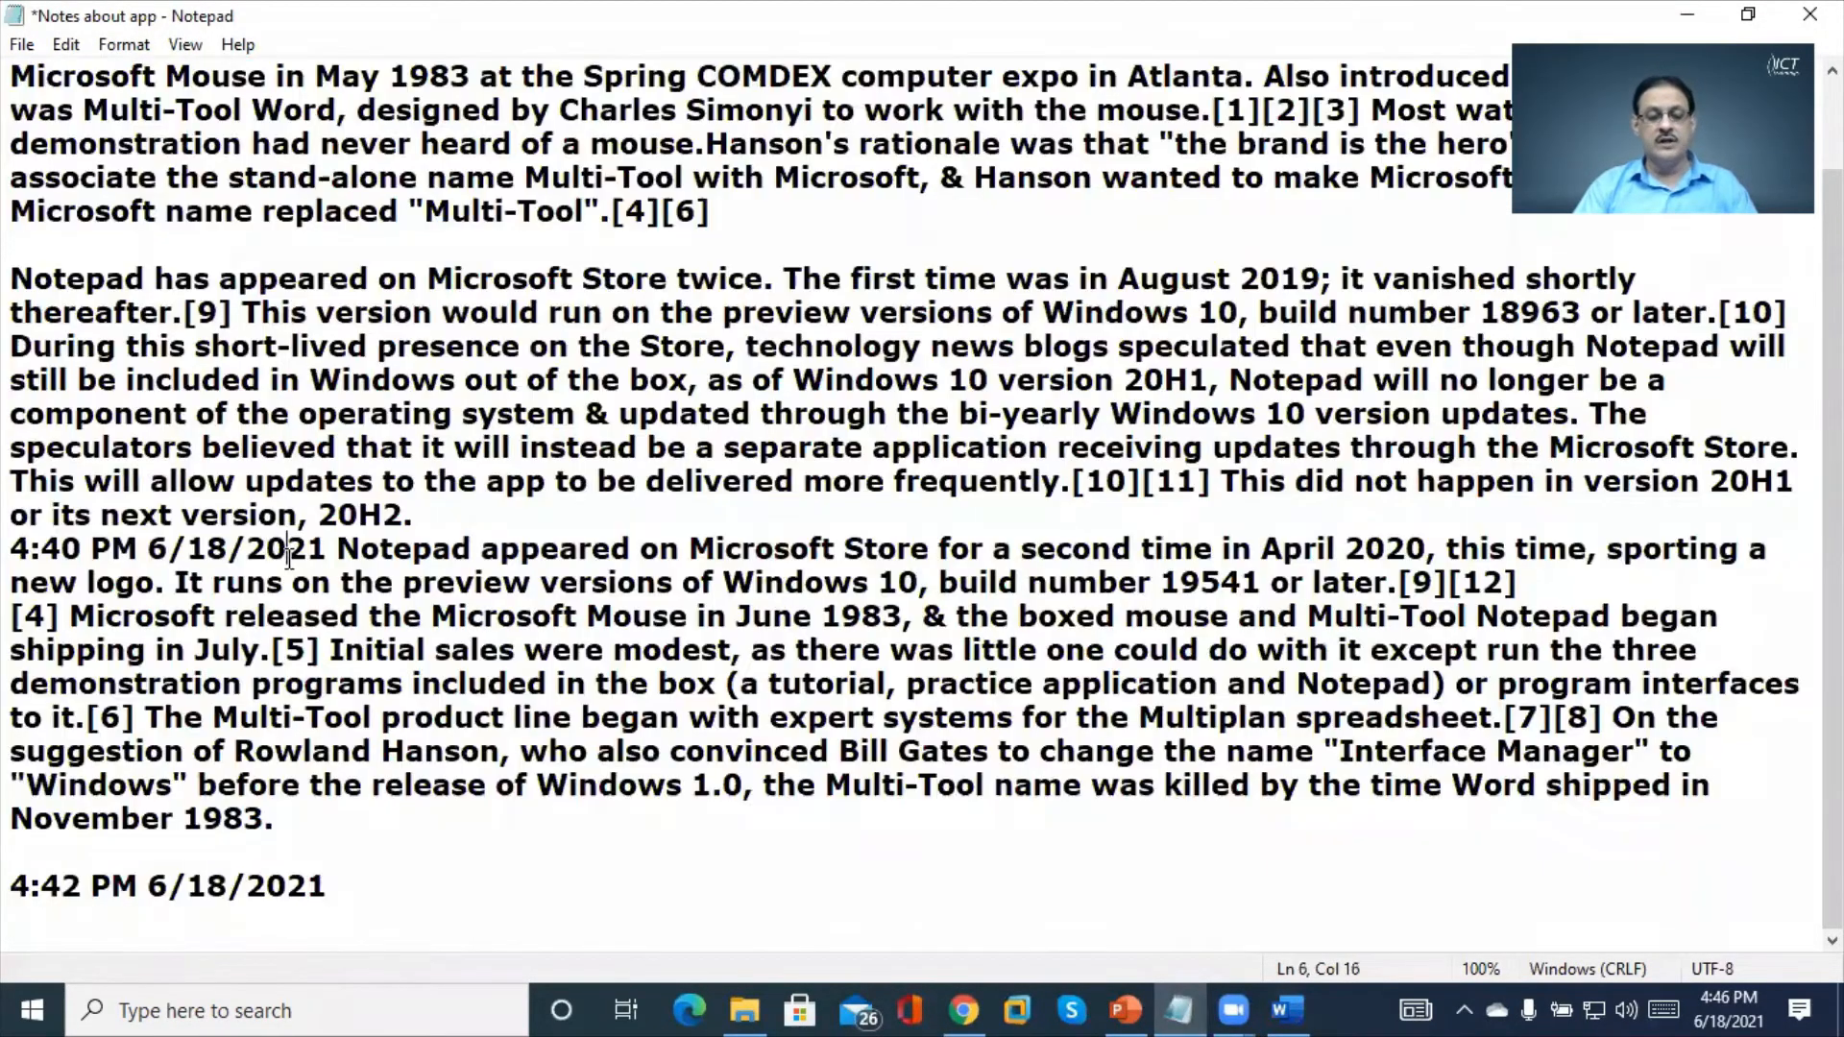
left_click(279, 517)
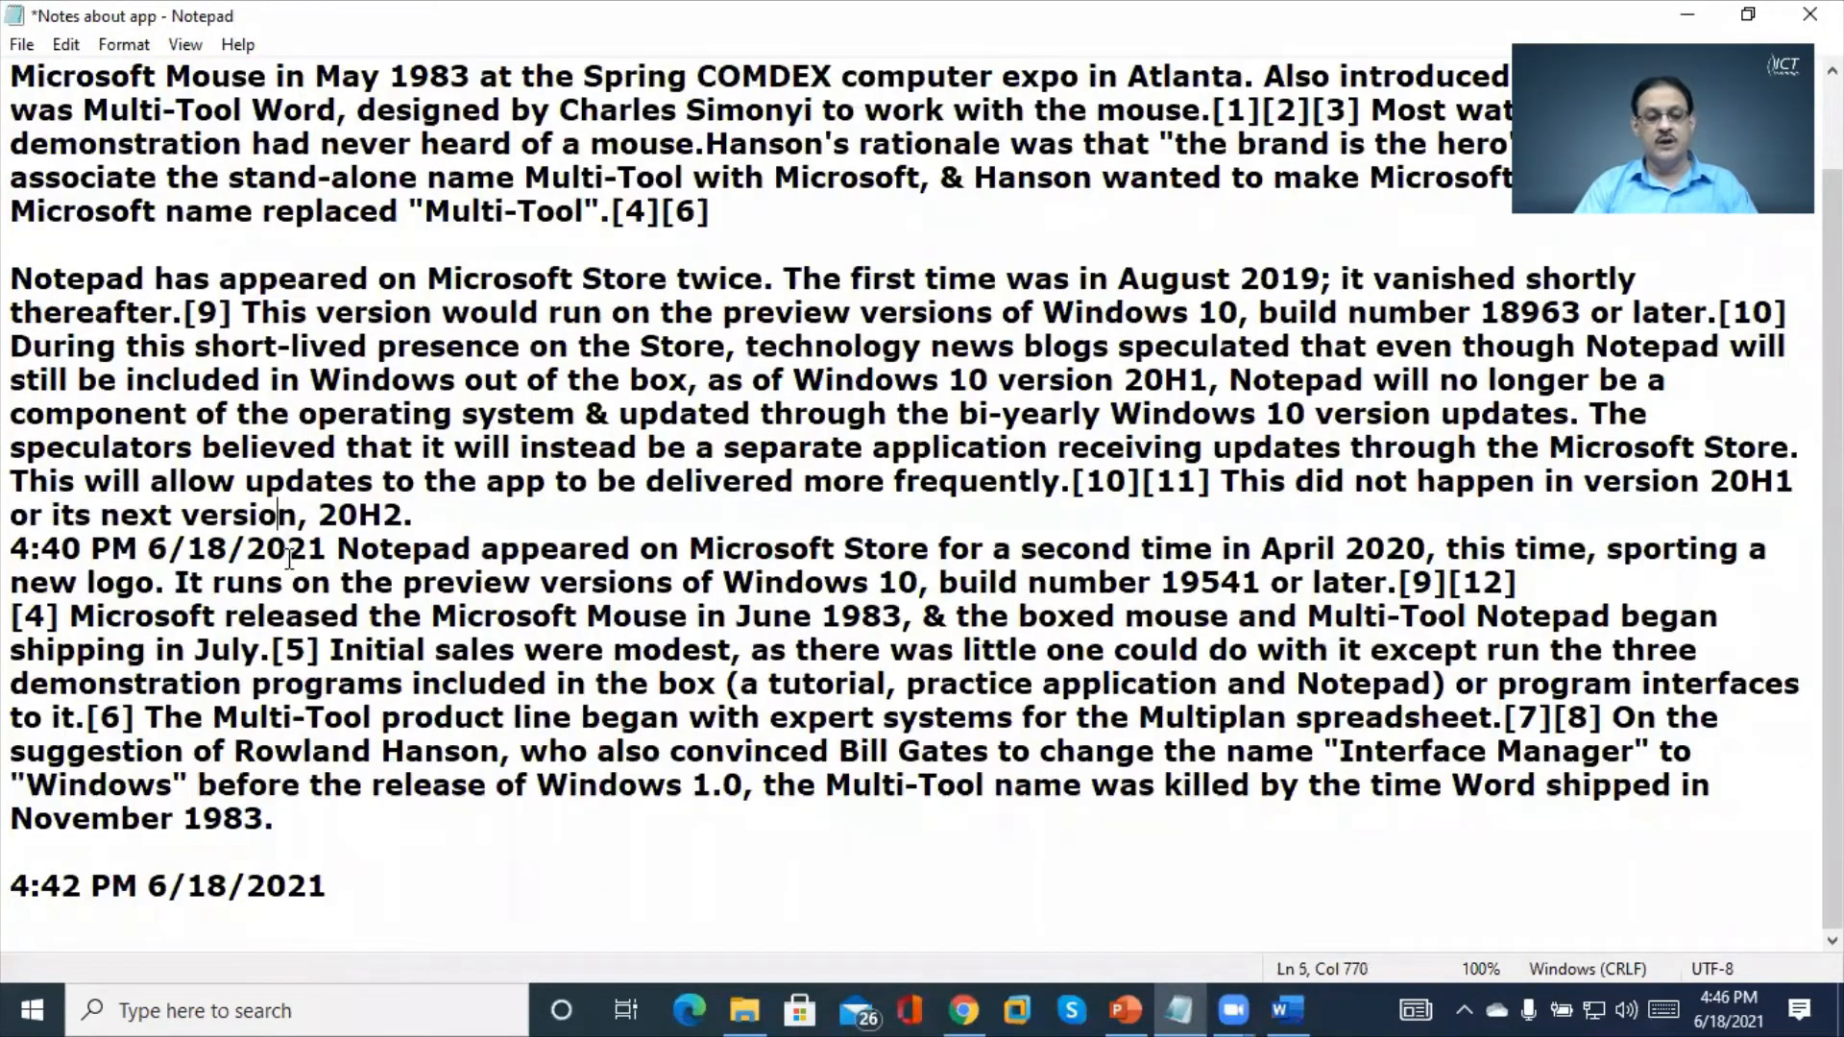
key("ctrl+Home")
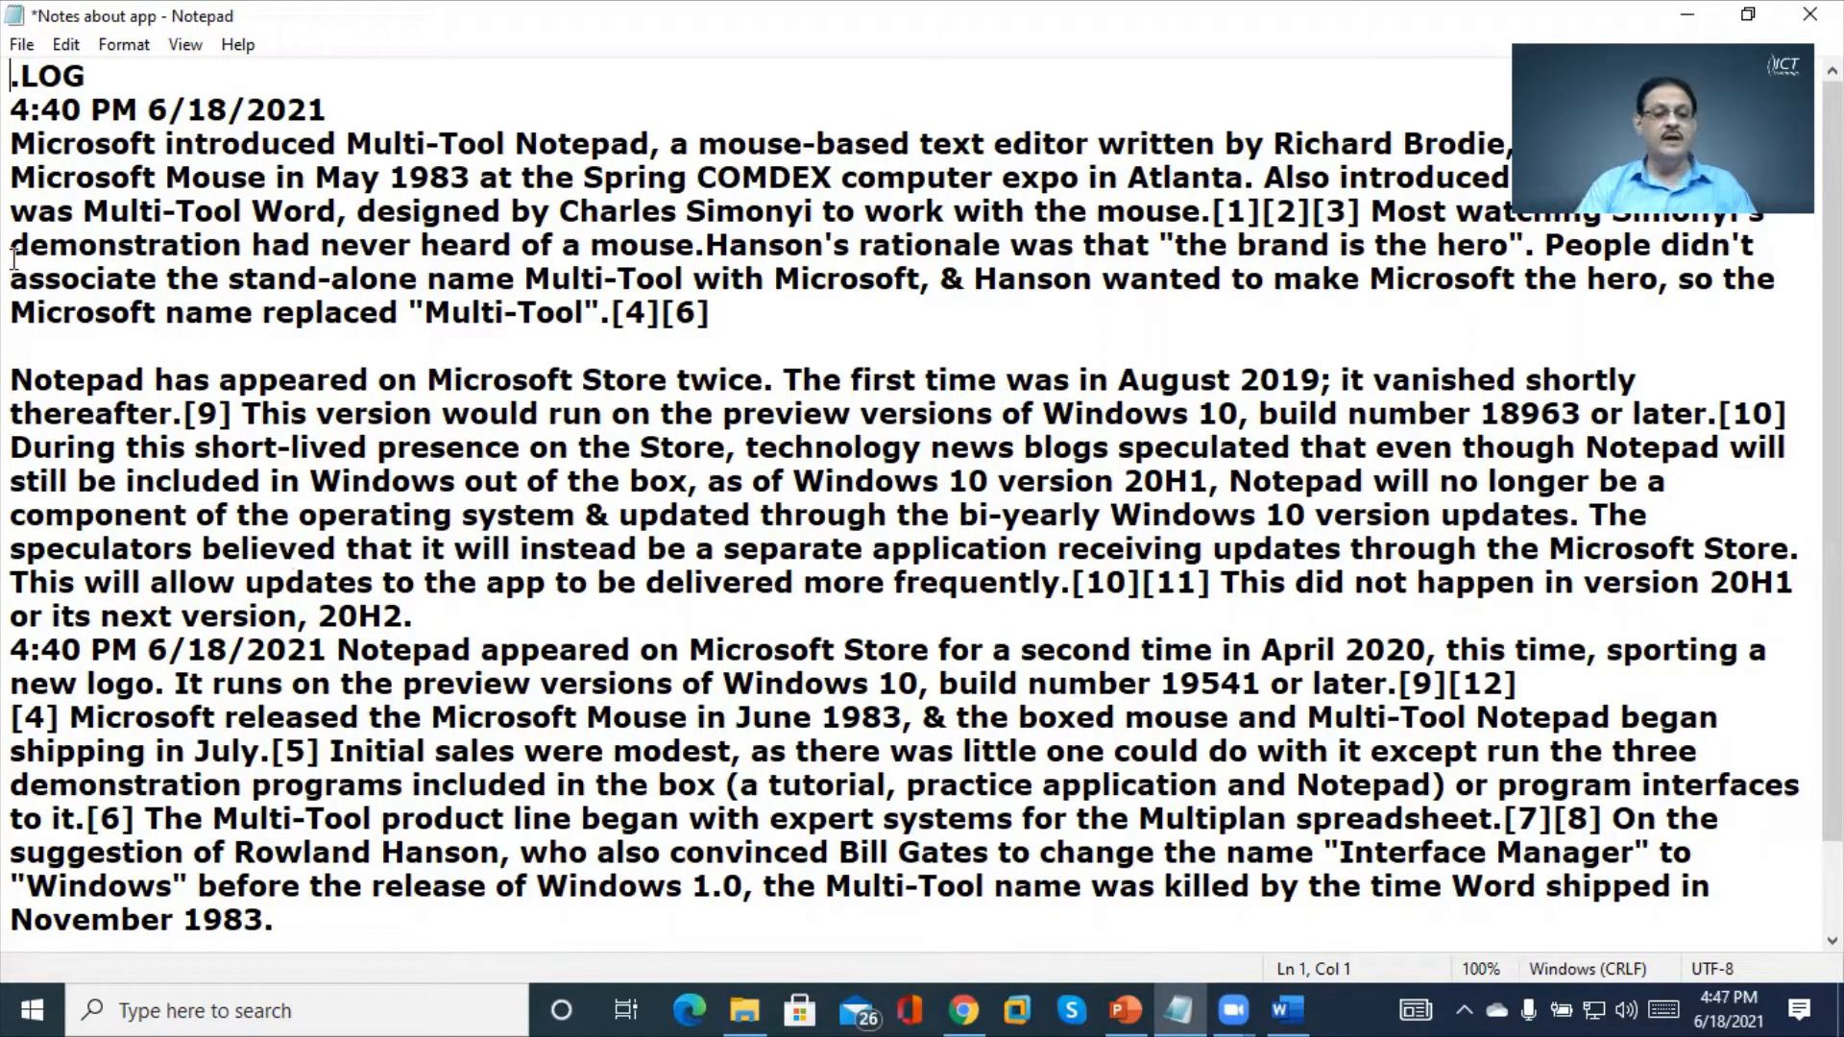
Empty the Page Setup header field, then switch to the Weekly Lab activity PowerPoint slide
left_click(21, 48)
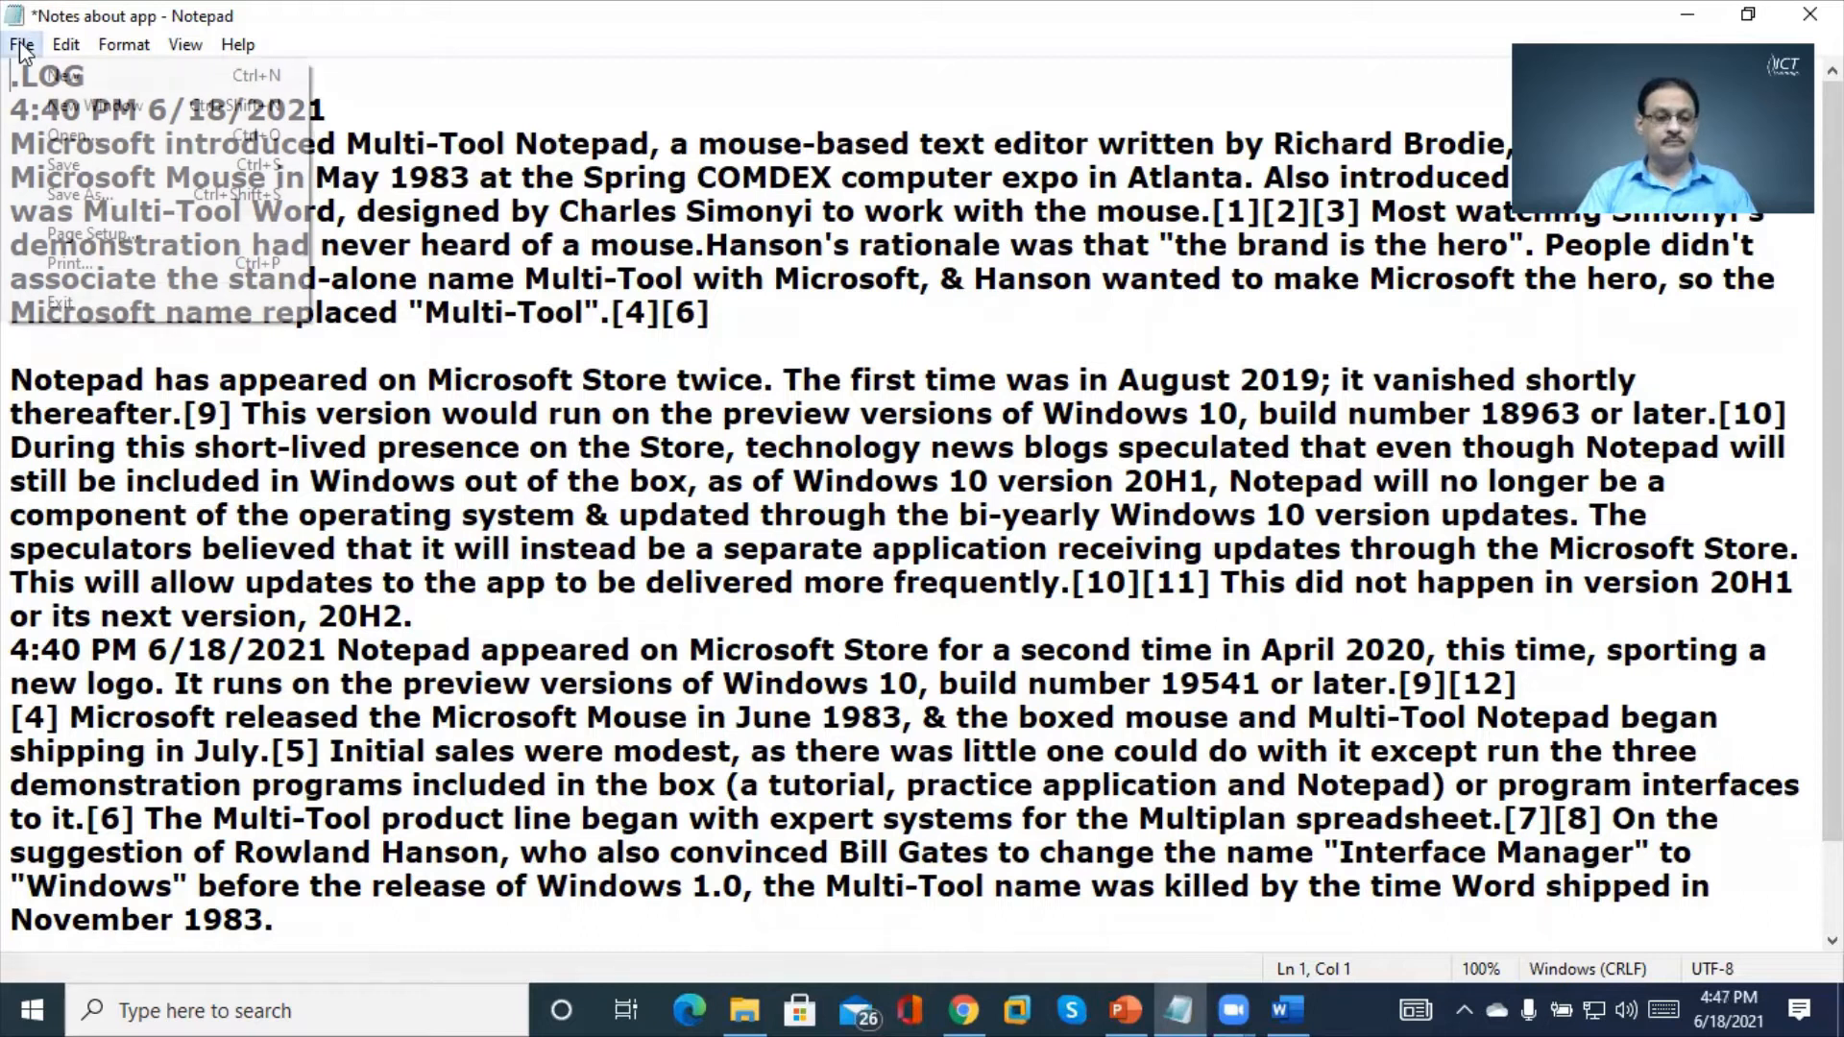
left_click(142, 246)
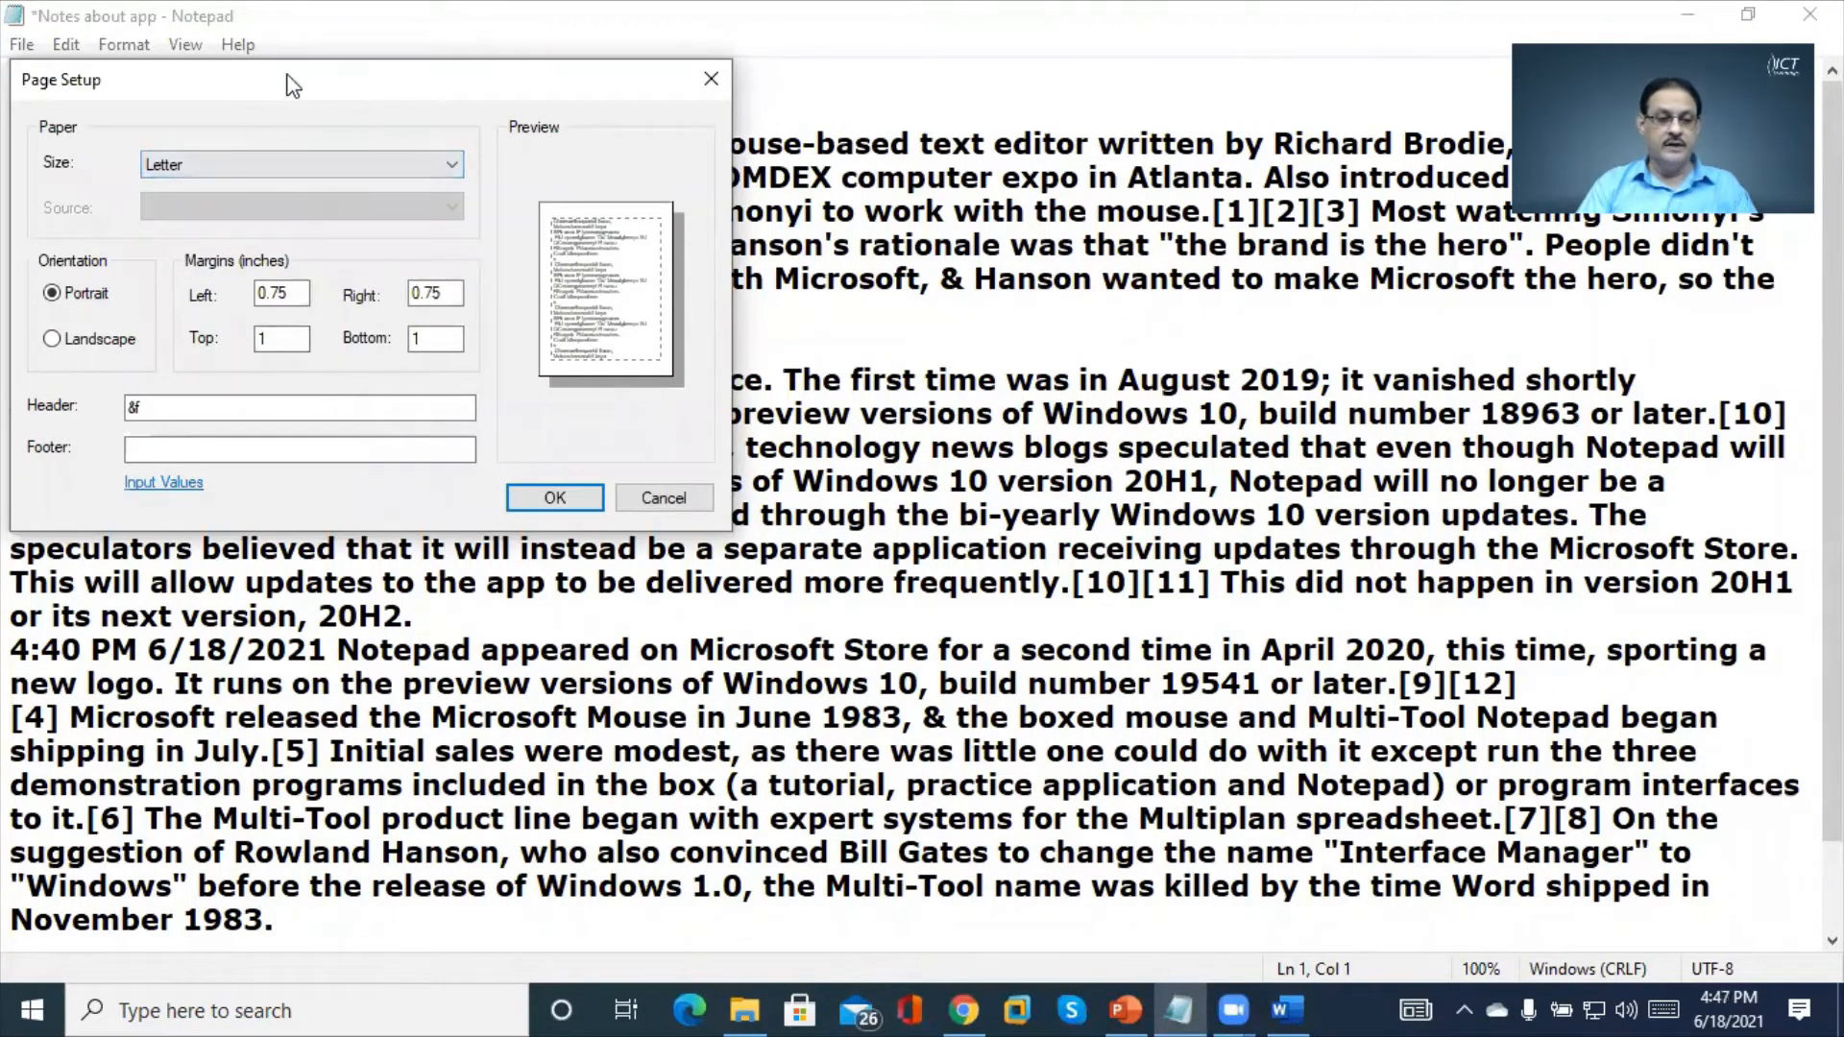
left_click_drag(293, 86, 708, 339)
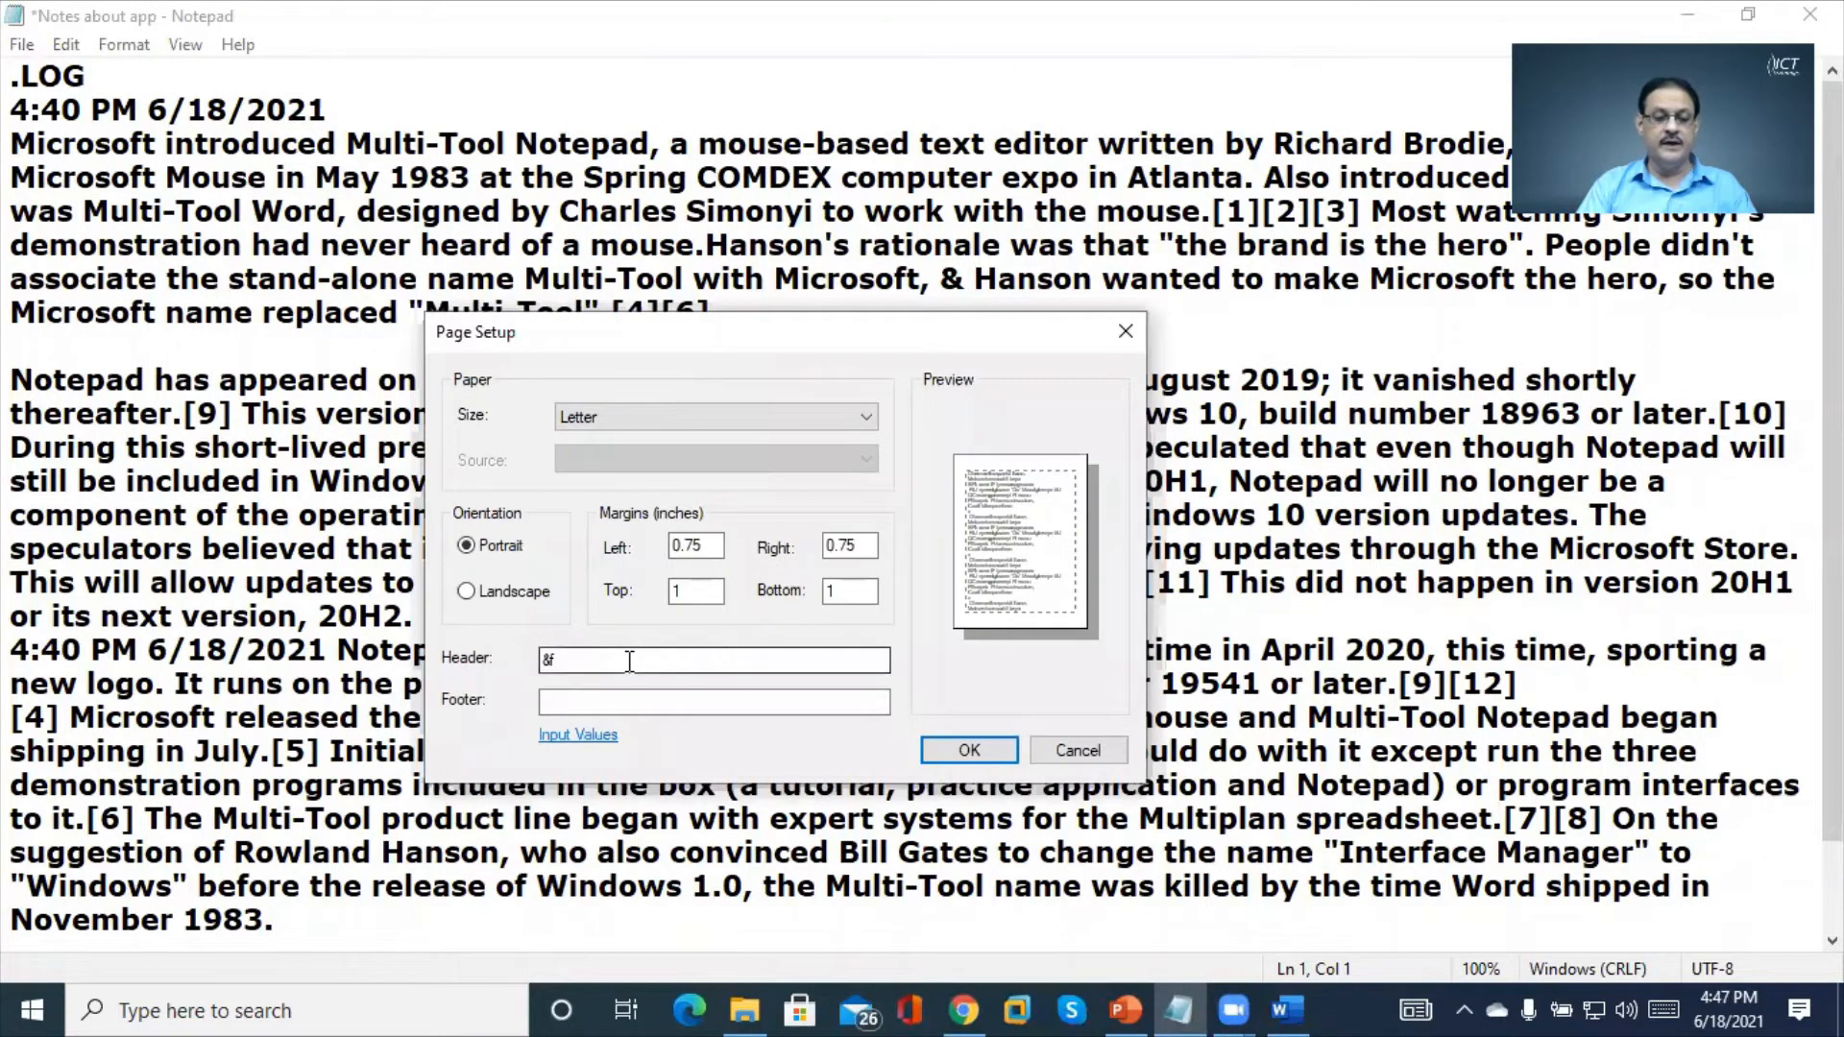
key("BackSpace")
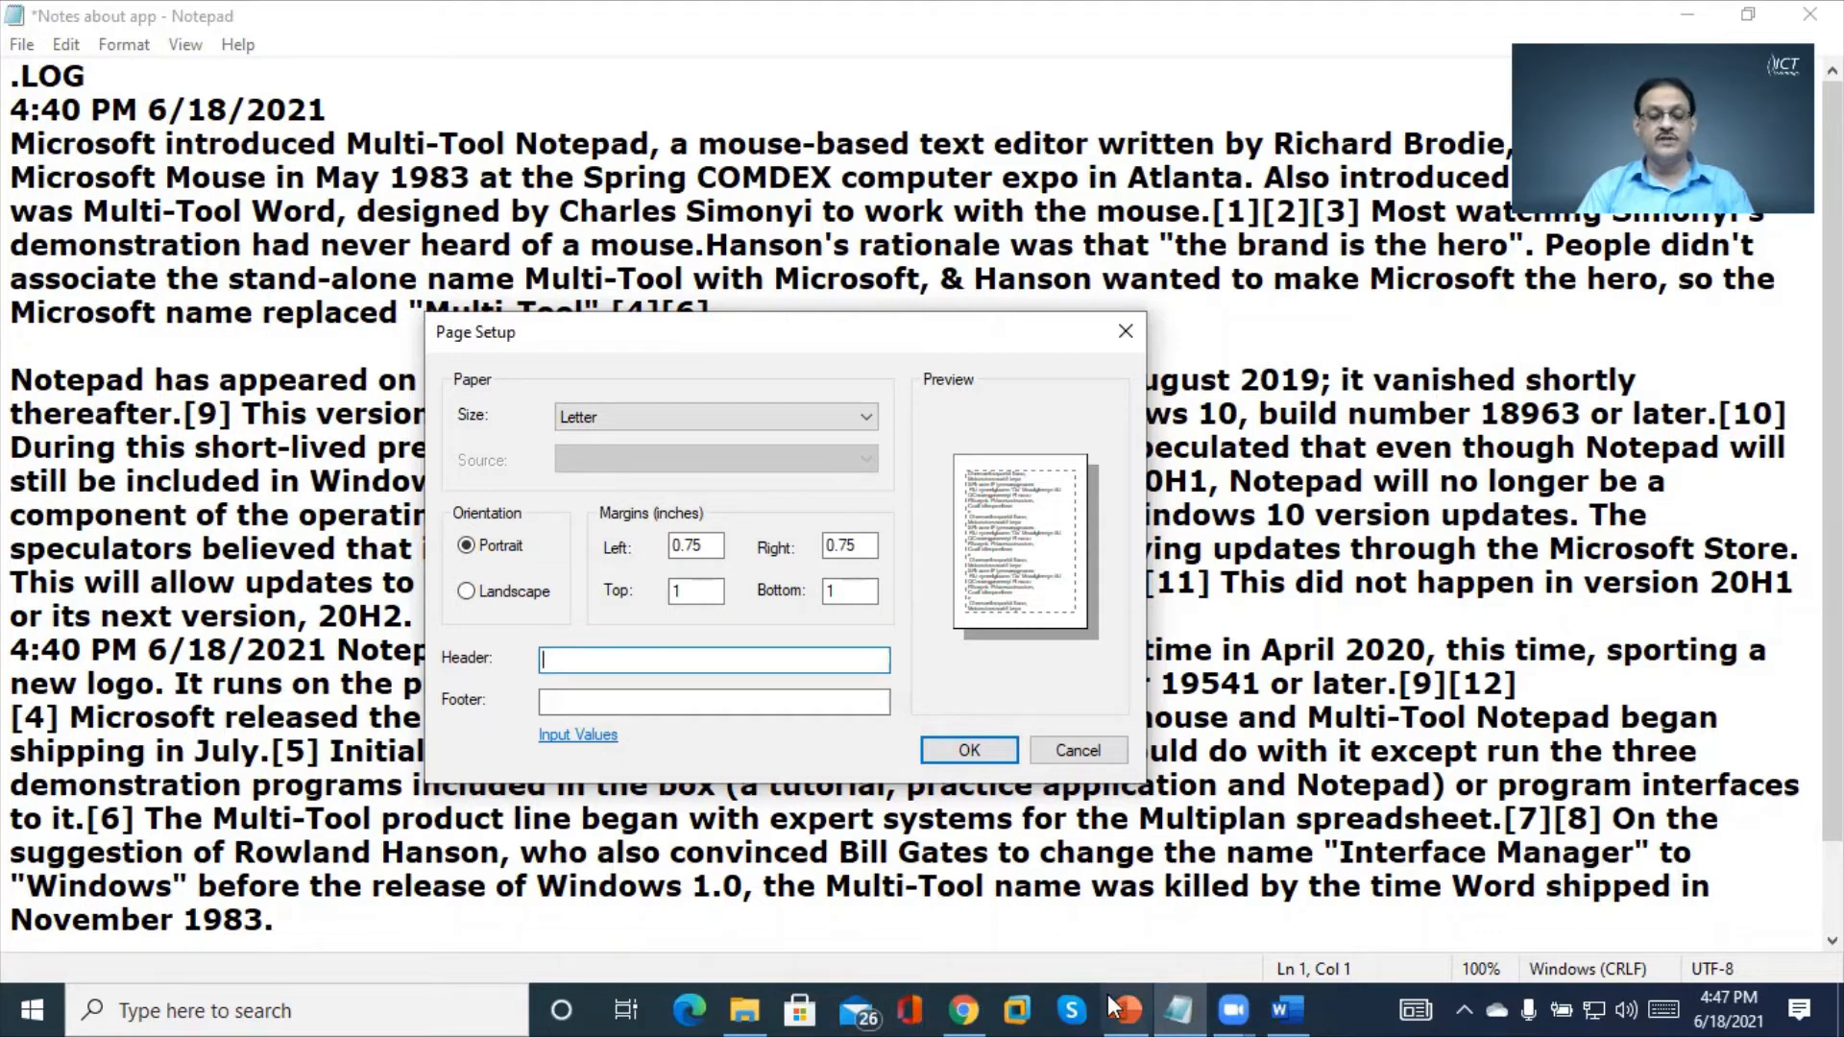
left_click(1143, 1004)
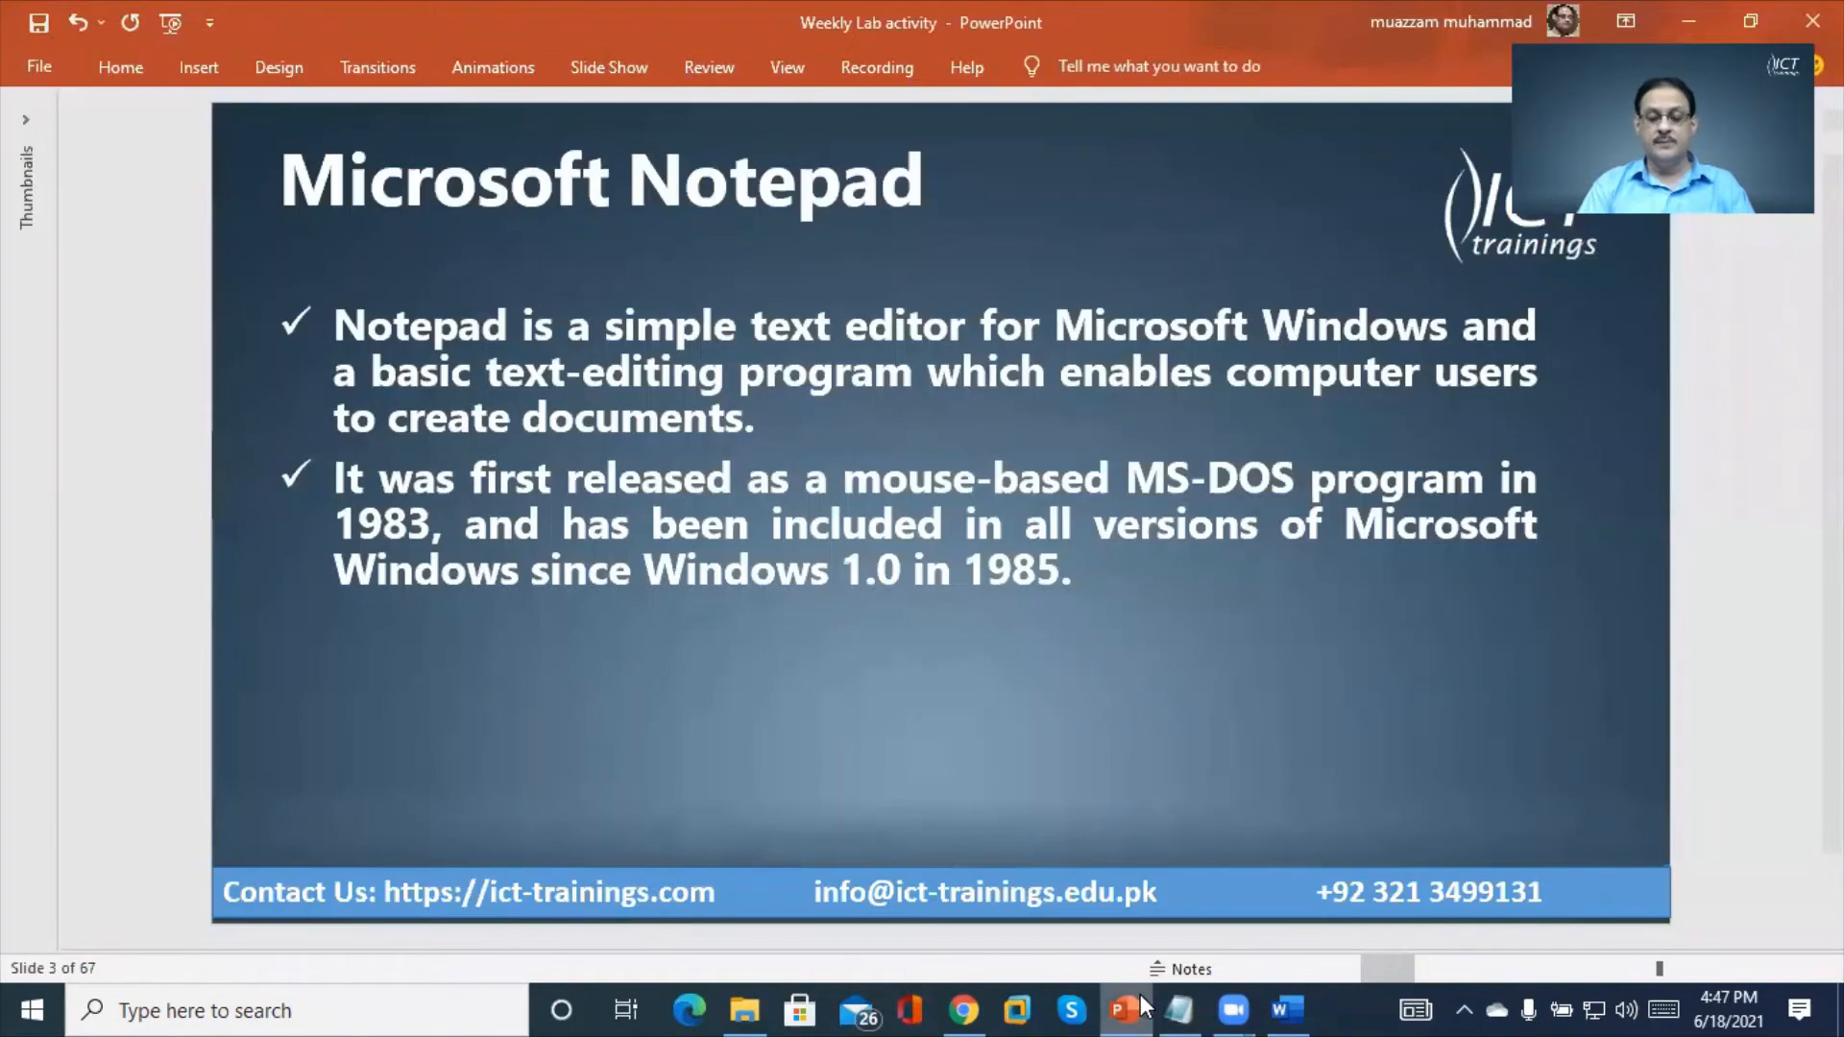